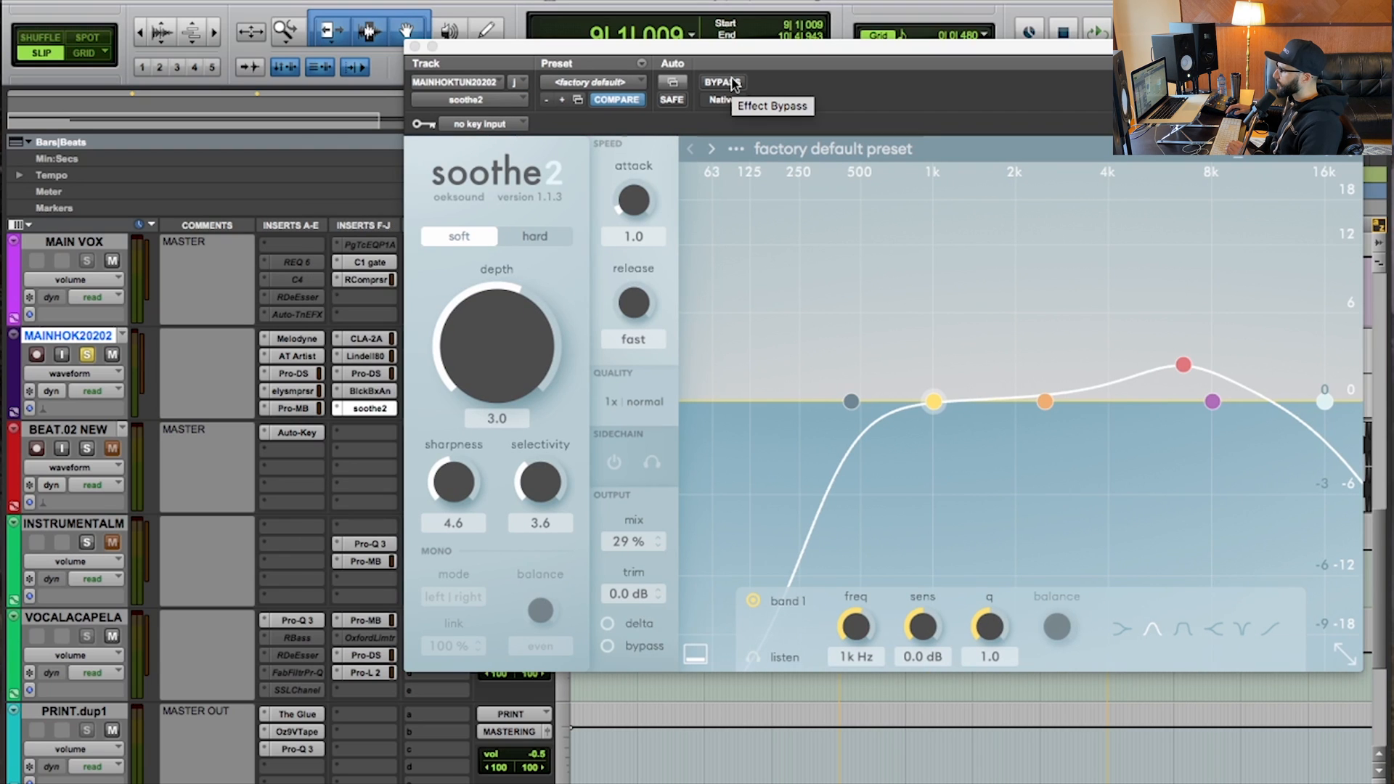
Compare the hook vocal with and without soothe2 during playback by toggling the effect bypass, leaving the effect enabled.
left_click(734, 82)
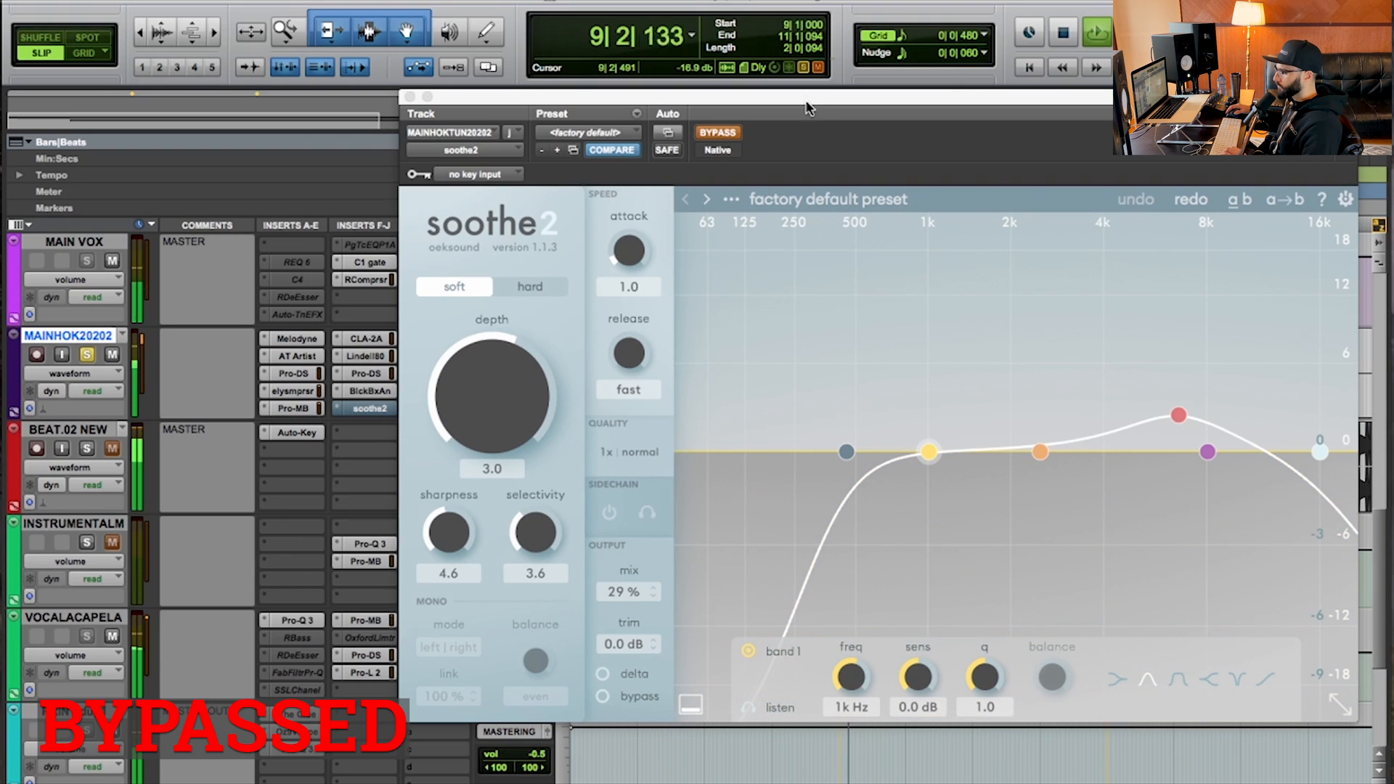
left_click(724, 135)
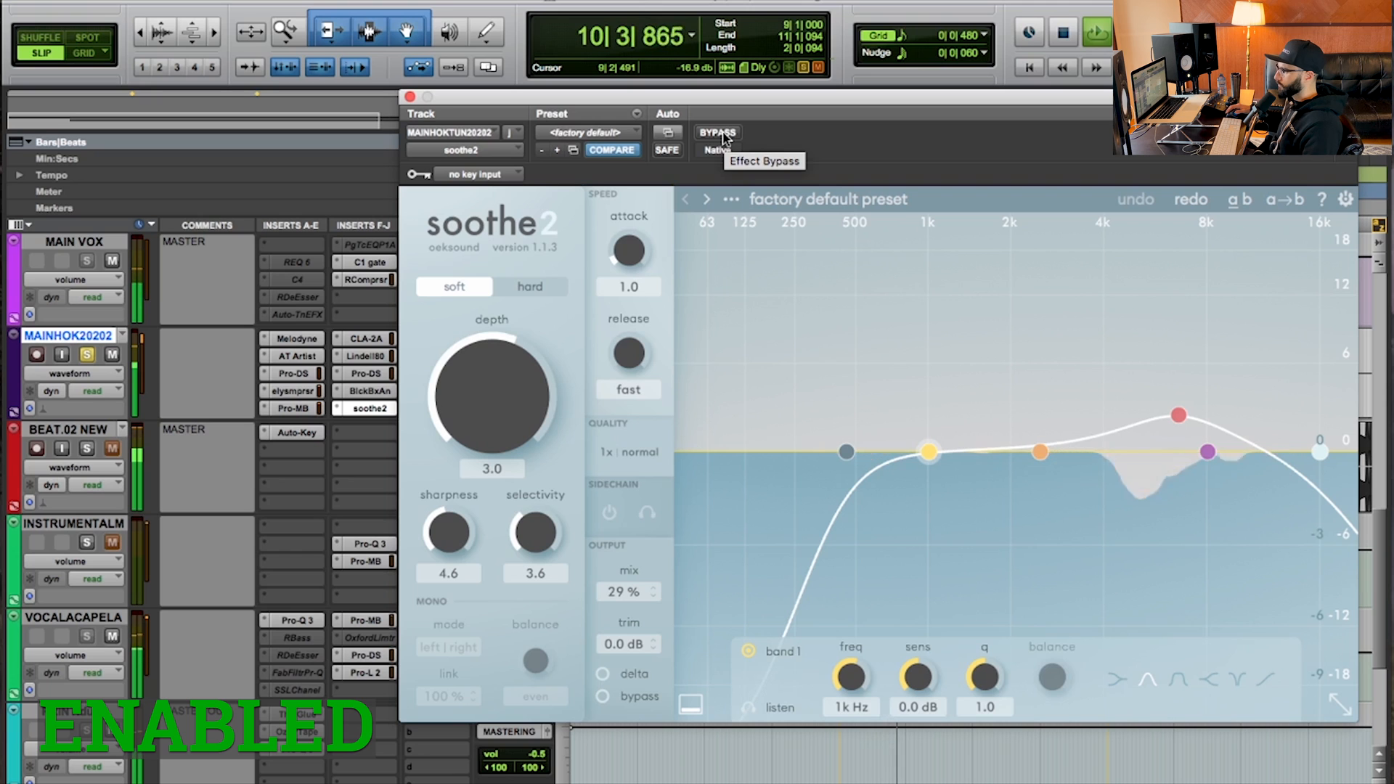
left_click(718, 132)
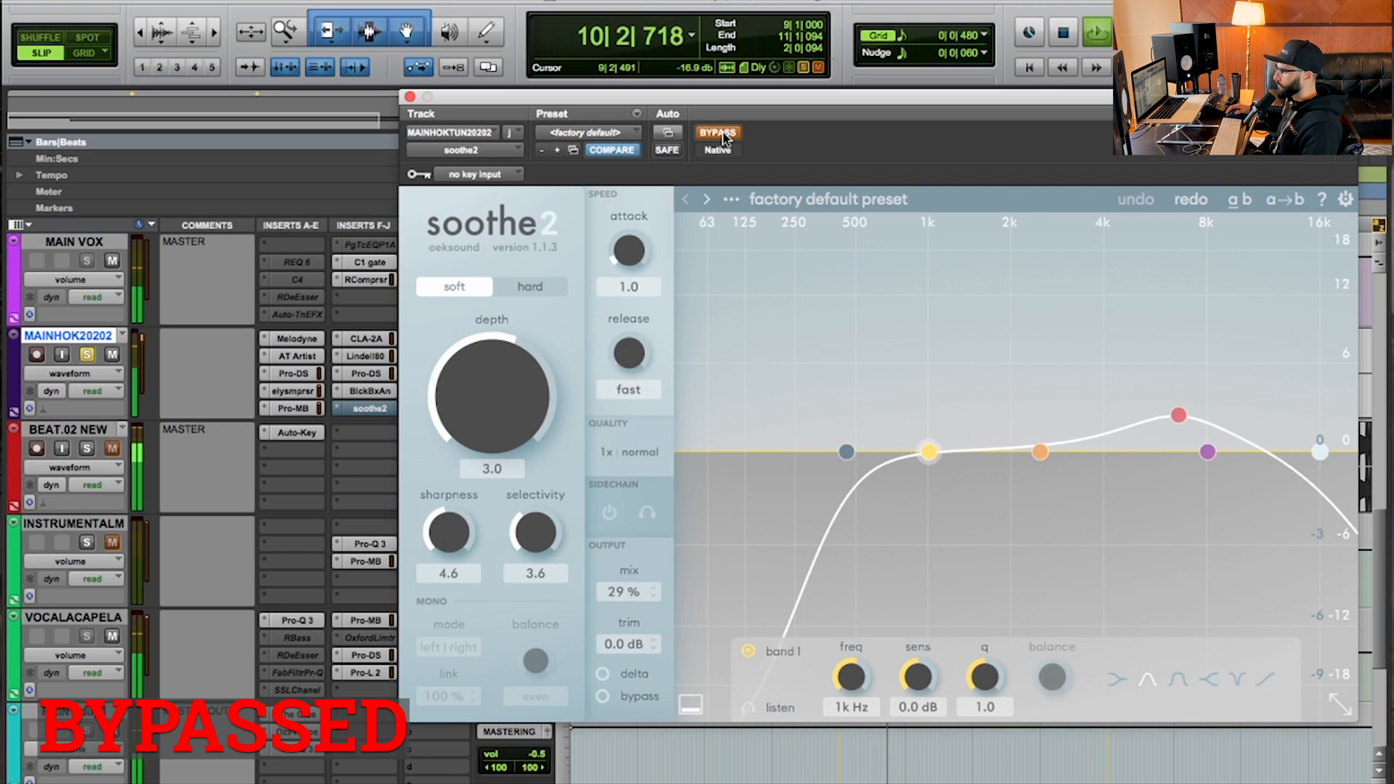
left_click(722, 133)
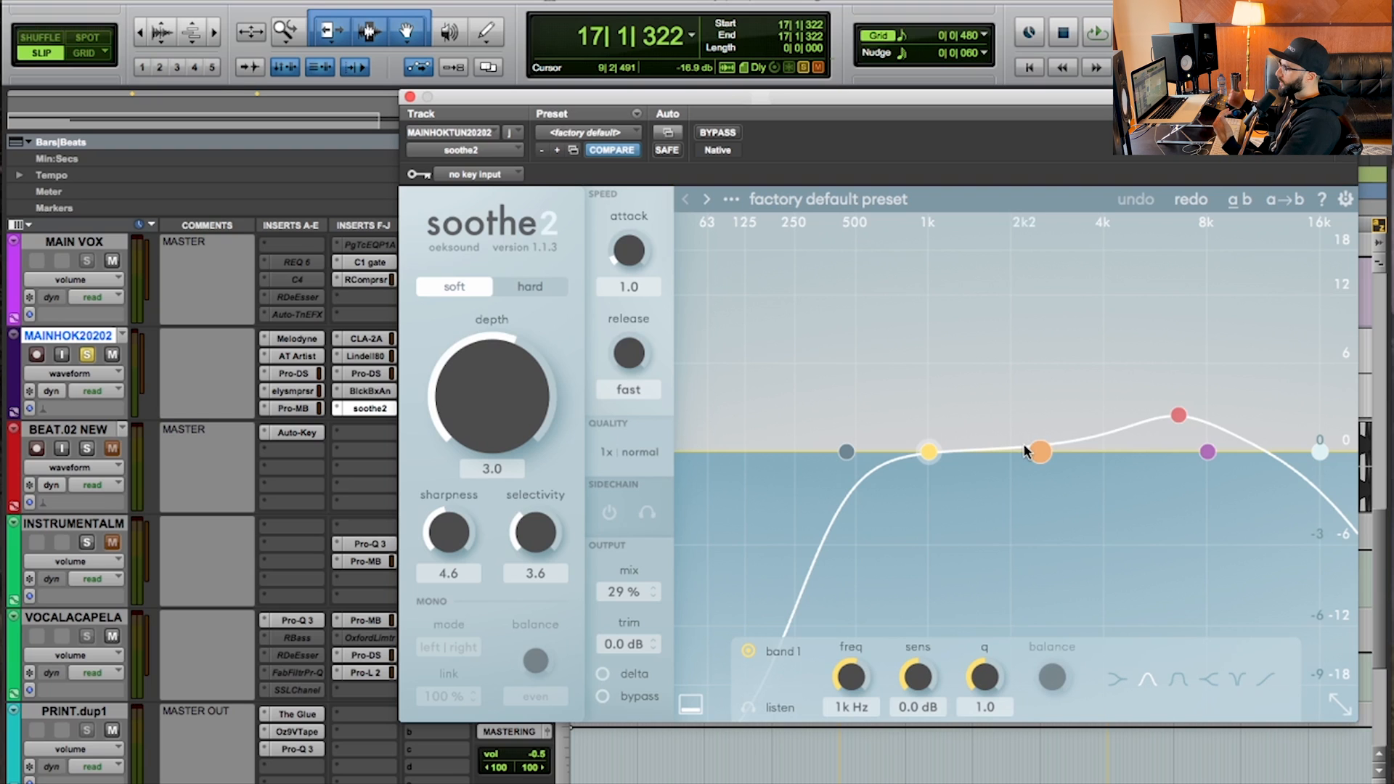
Try the soothe2 depth at 18.0 and at -15.5, undoing each change.
left_click_drag(825, 90, 760, 68)
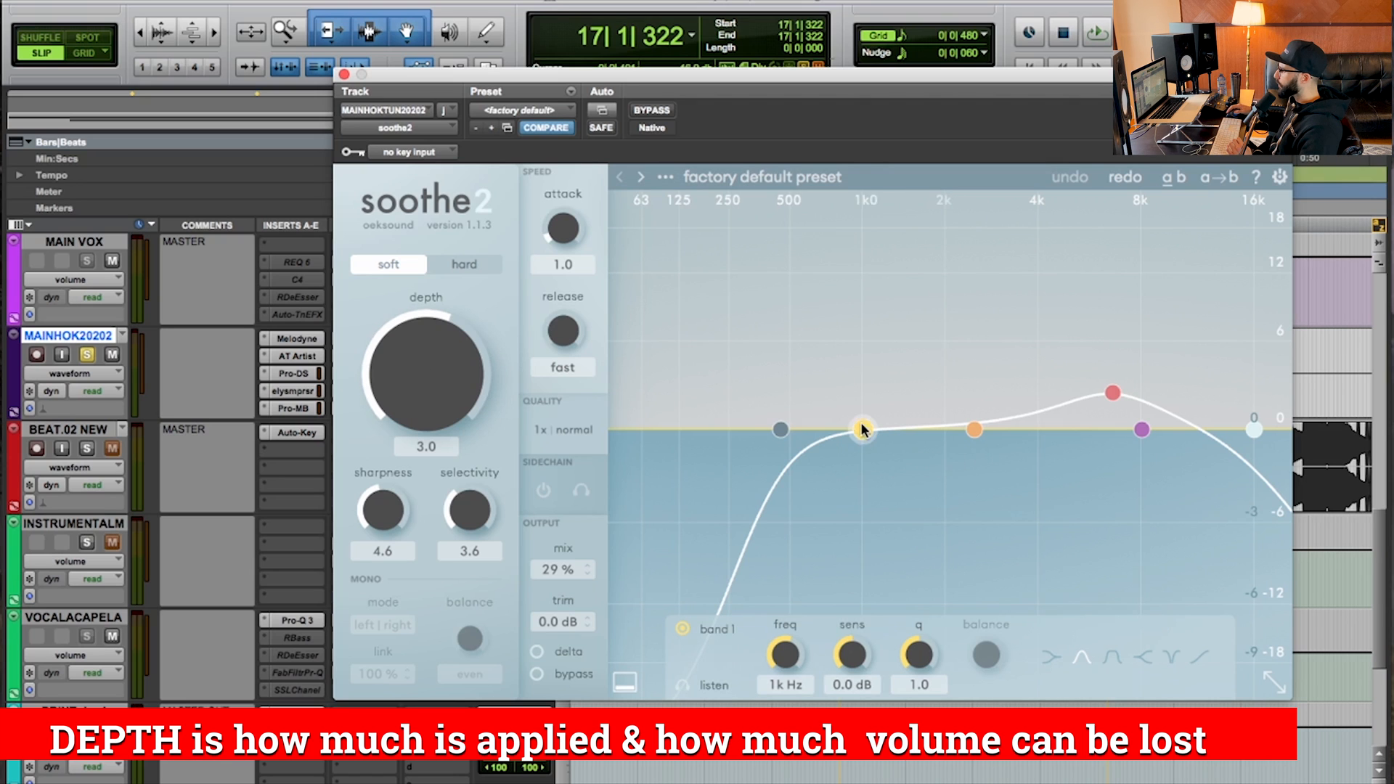
left_click_drag(401, 371, 401, 276)
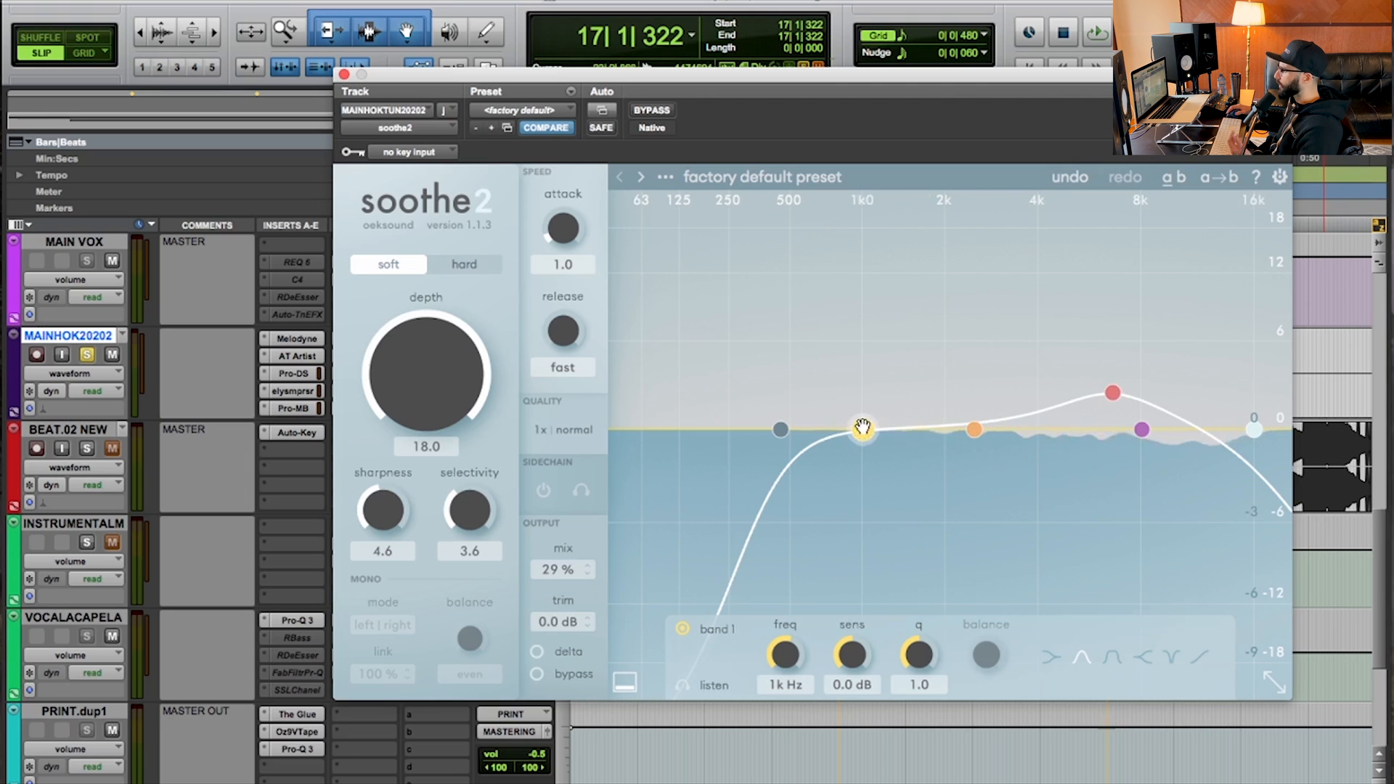
left_click(1069, 177)
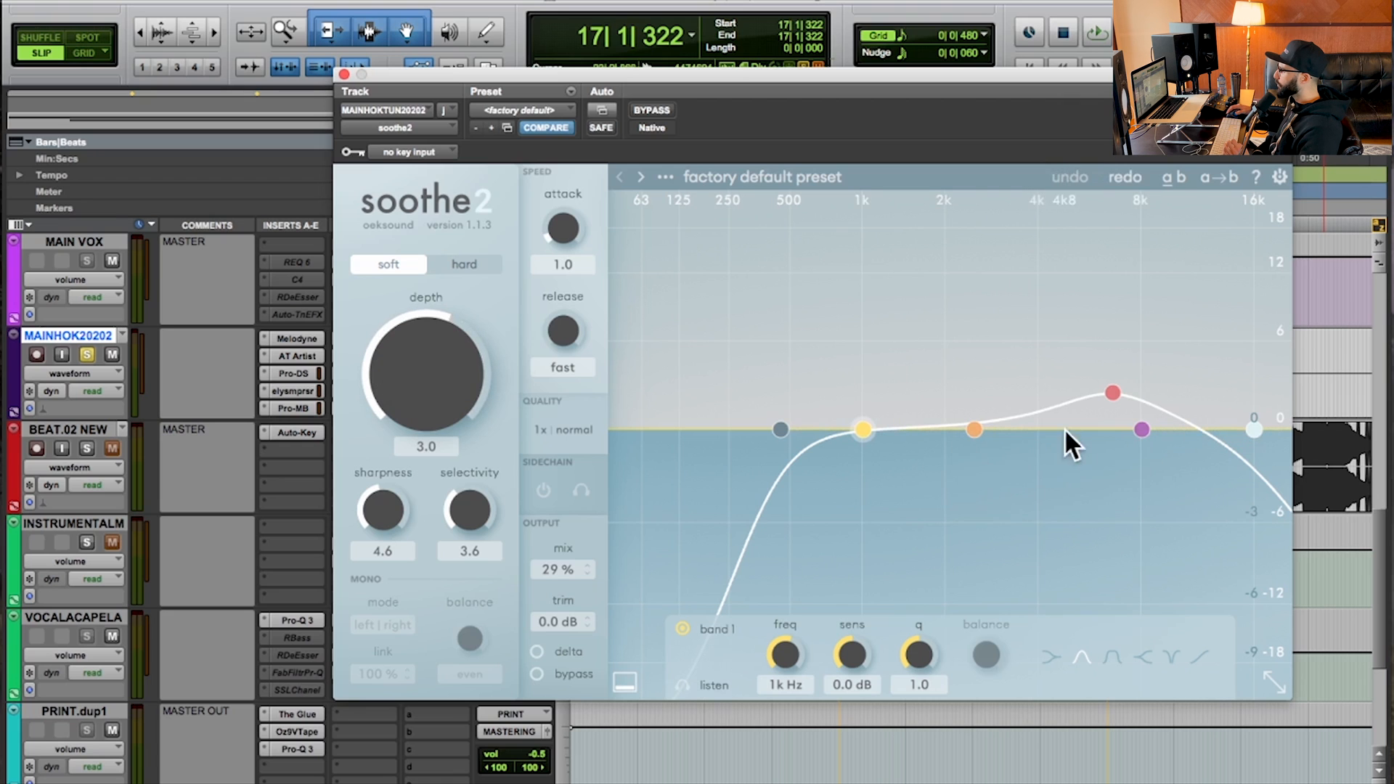
left_click_drag(366, 354, 408, 479)
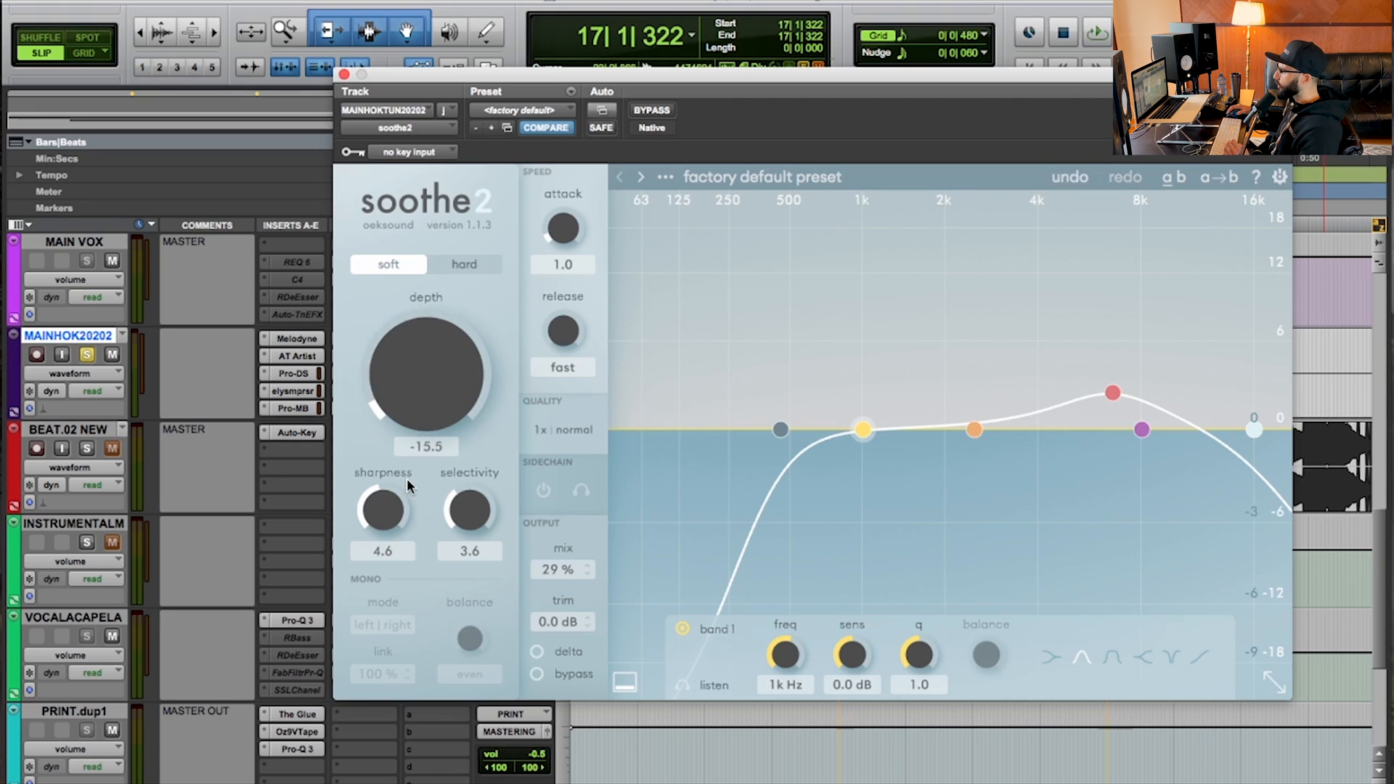
left_click(1074, 176)
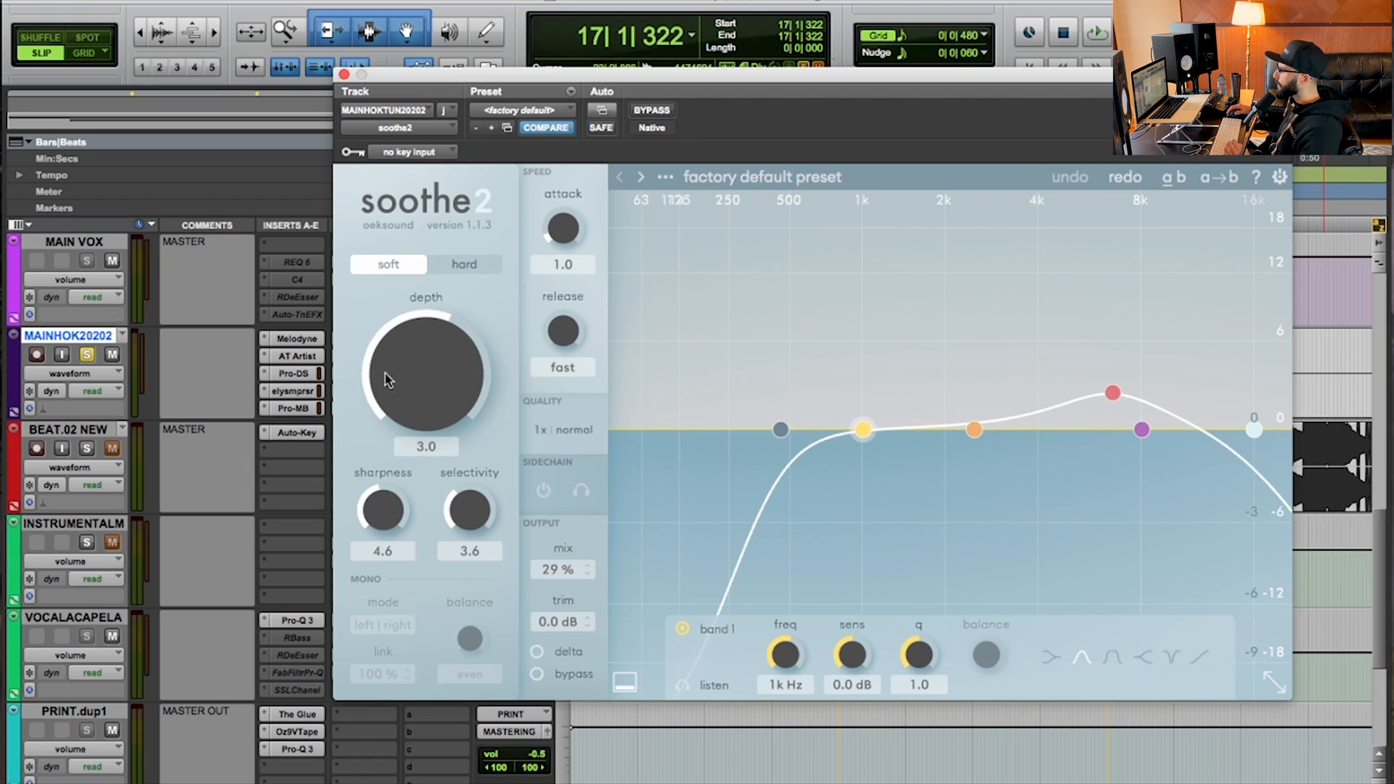
Try the soothe2 depth at 14.5 and at -10.1, undoing each change.
left_click_drag(438, 373, 447, 232)
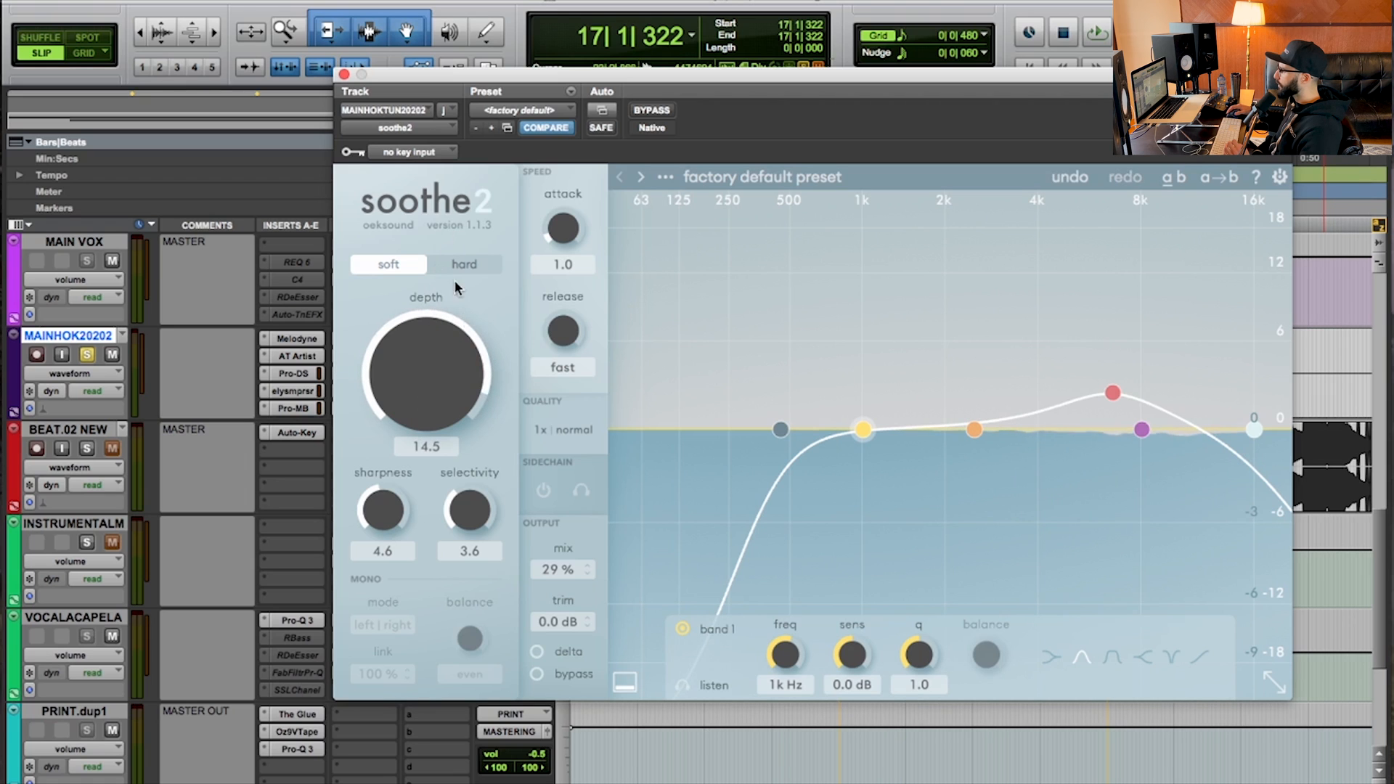
left_click(1071, 177)
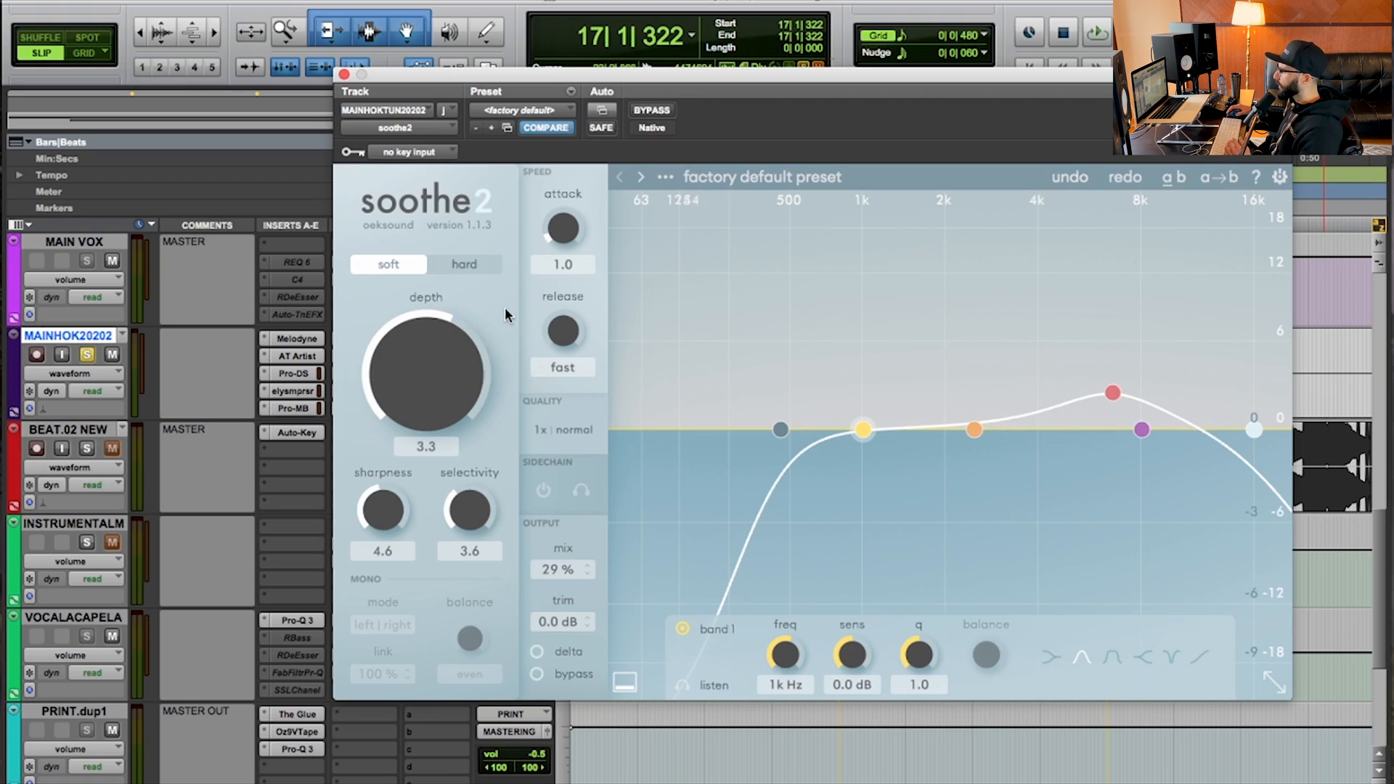
left_click_drag(443, 352, 394, 464)
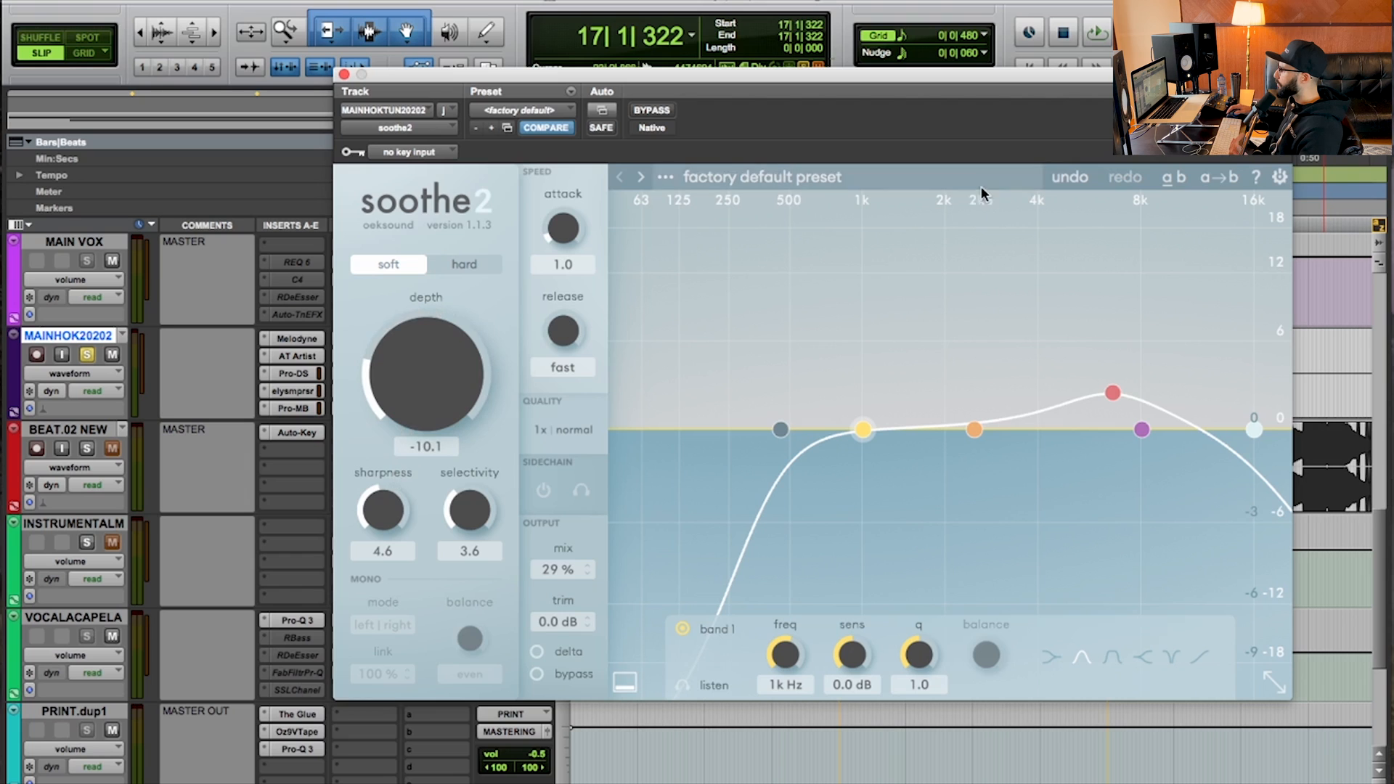
left_click(1071, 177)
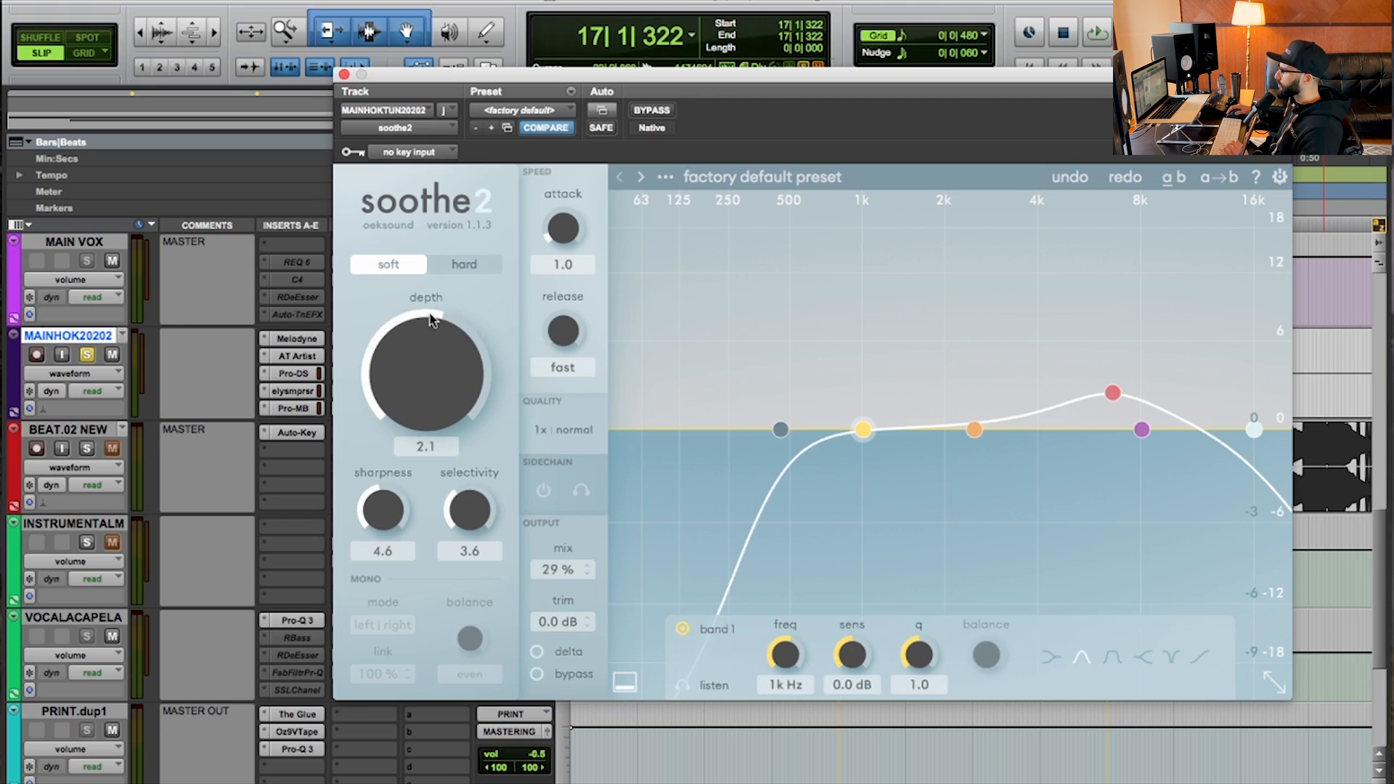
Try lowering band 1's sensitivity at 1 kHz to -7.6 dB and undo it.
mouse_move(448, 367)
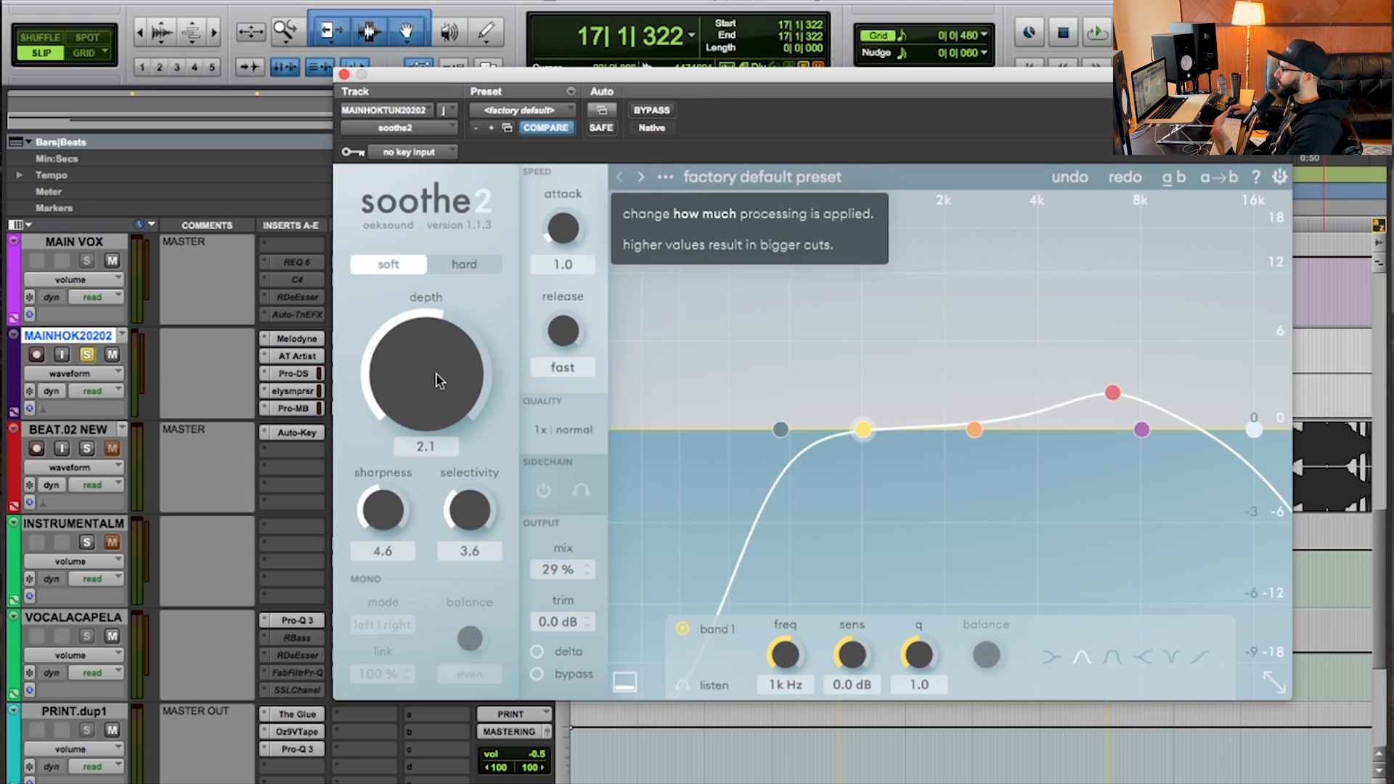
left_click_drag(863, 429, 864, 546)
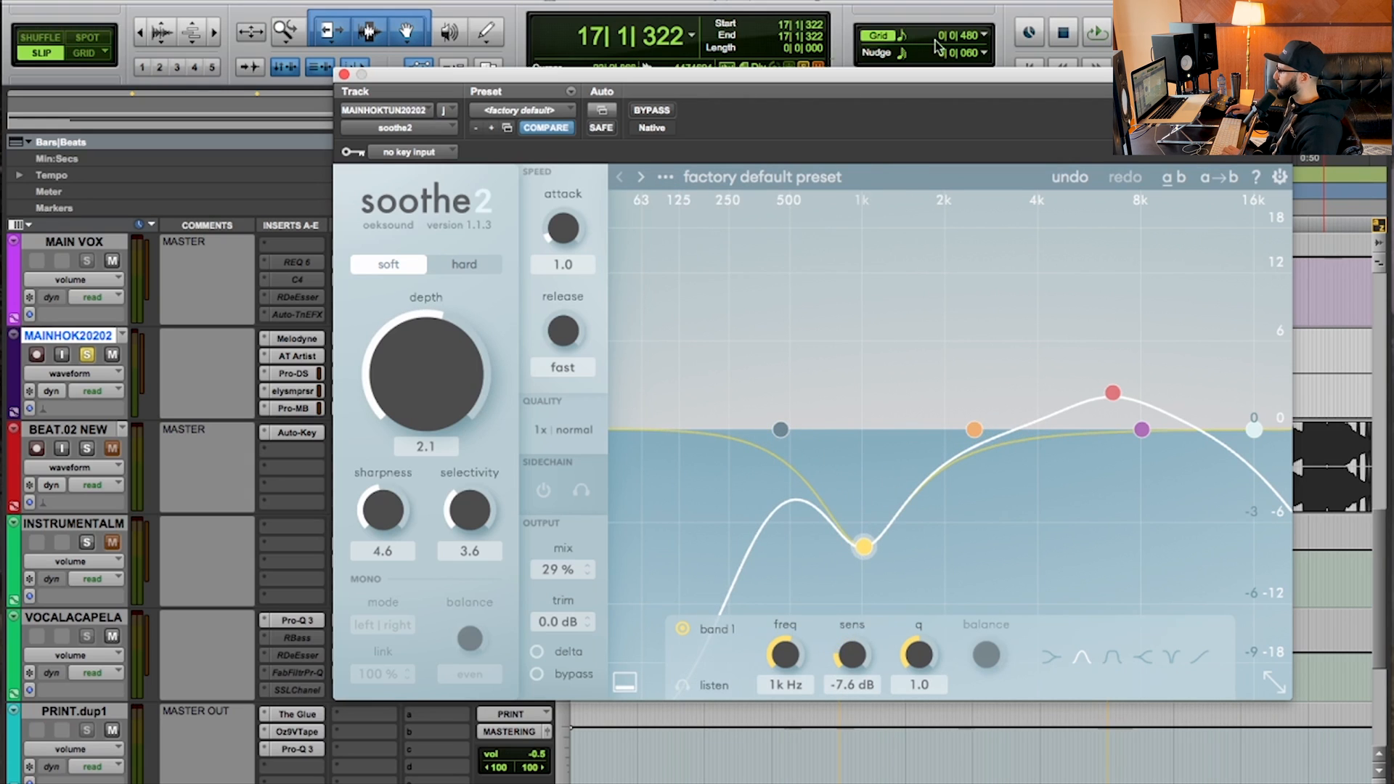
left_click(1062, 177)
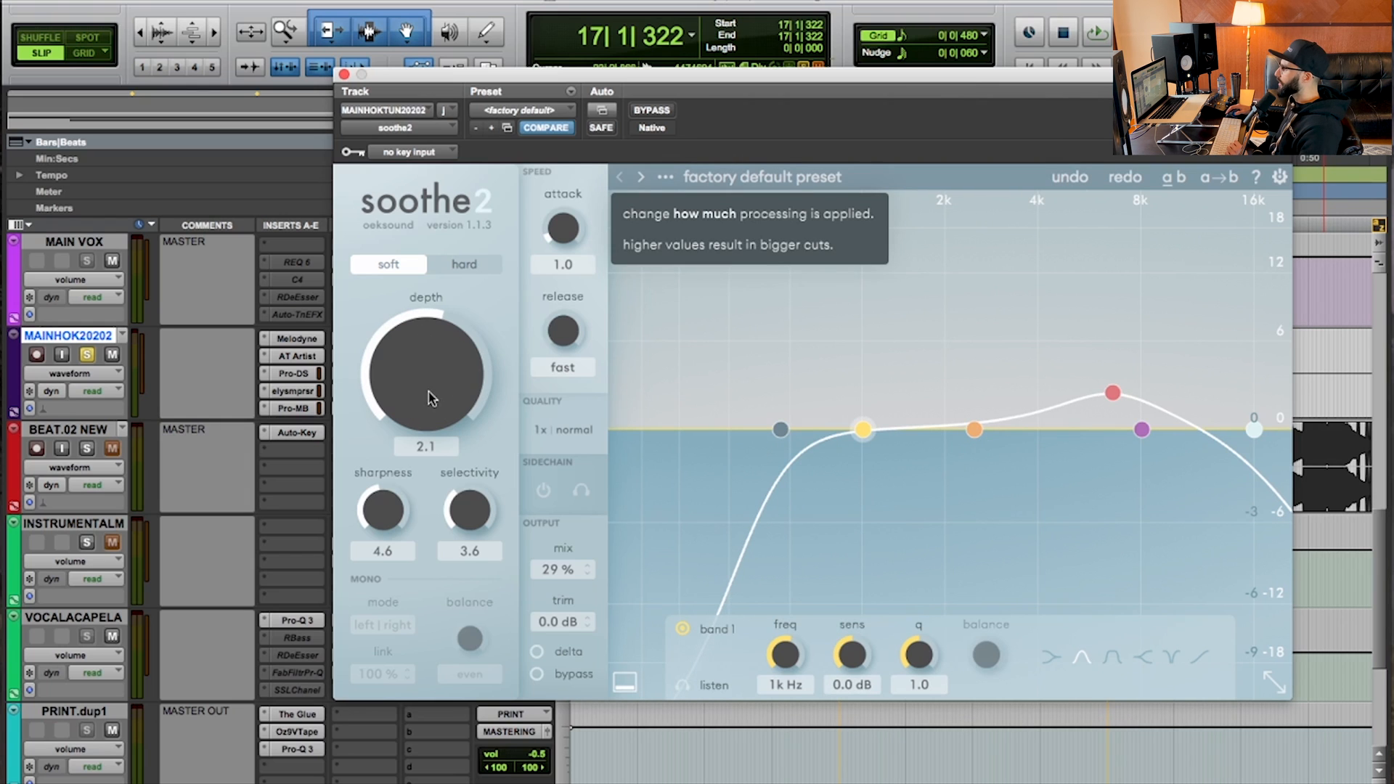
Try lowering the depth and undo the remaining depth changes.
left_click_drag(433, 367, 423, 452)
left_click(1071, 174)
left_click(1070, 177)
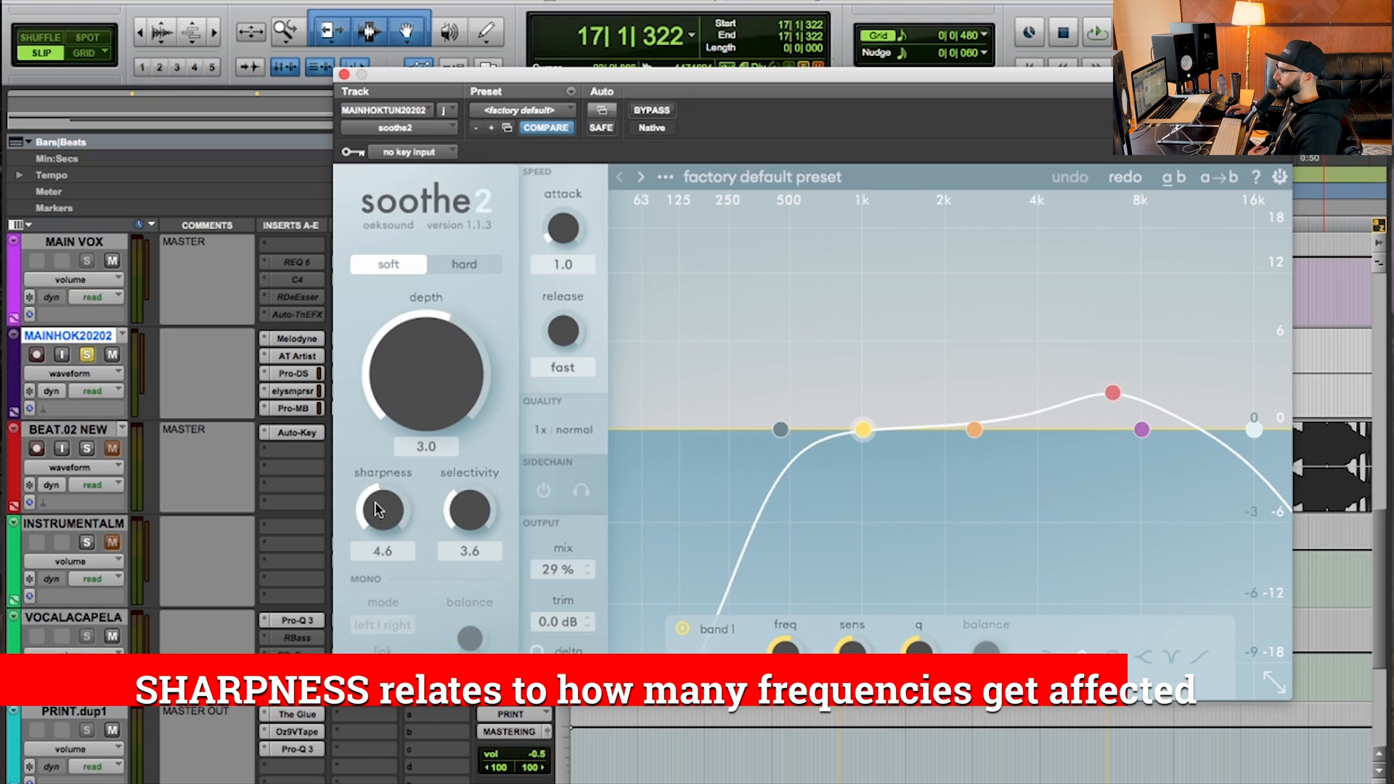
Try the sharpness at 8.9 and at 2.9, undoing each change.
mouse_move(378, 512)
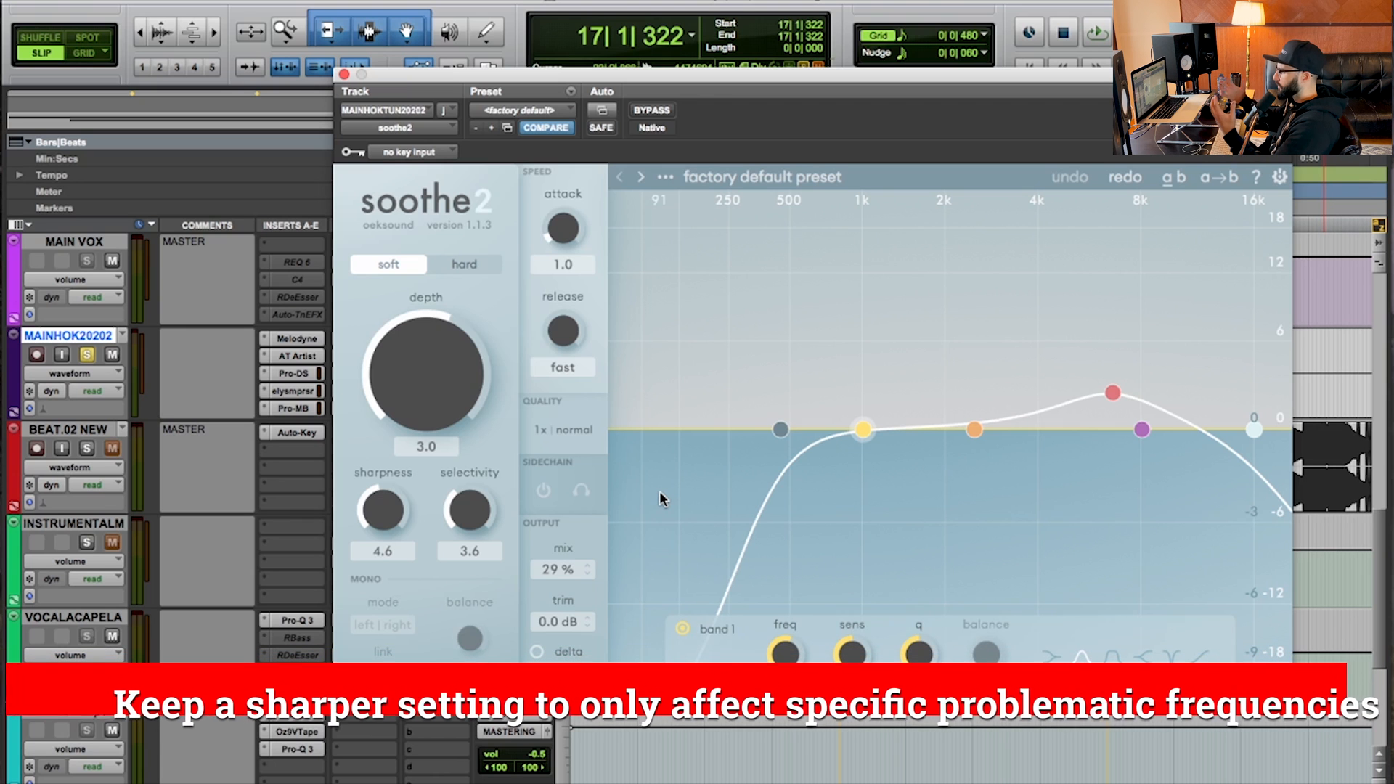
left_click_drag(355, 507, 395, 403)
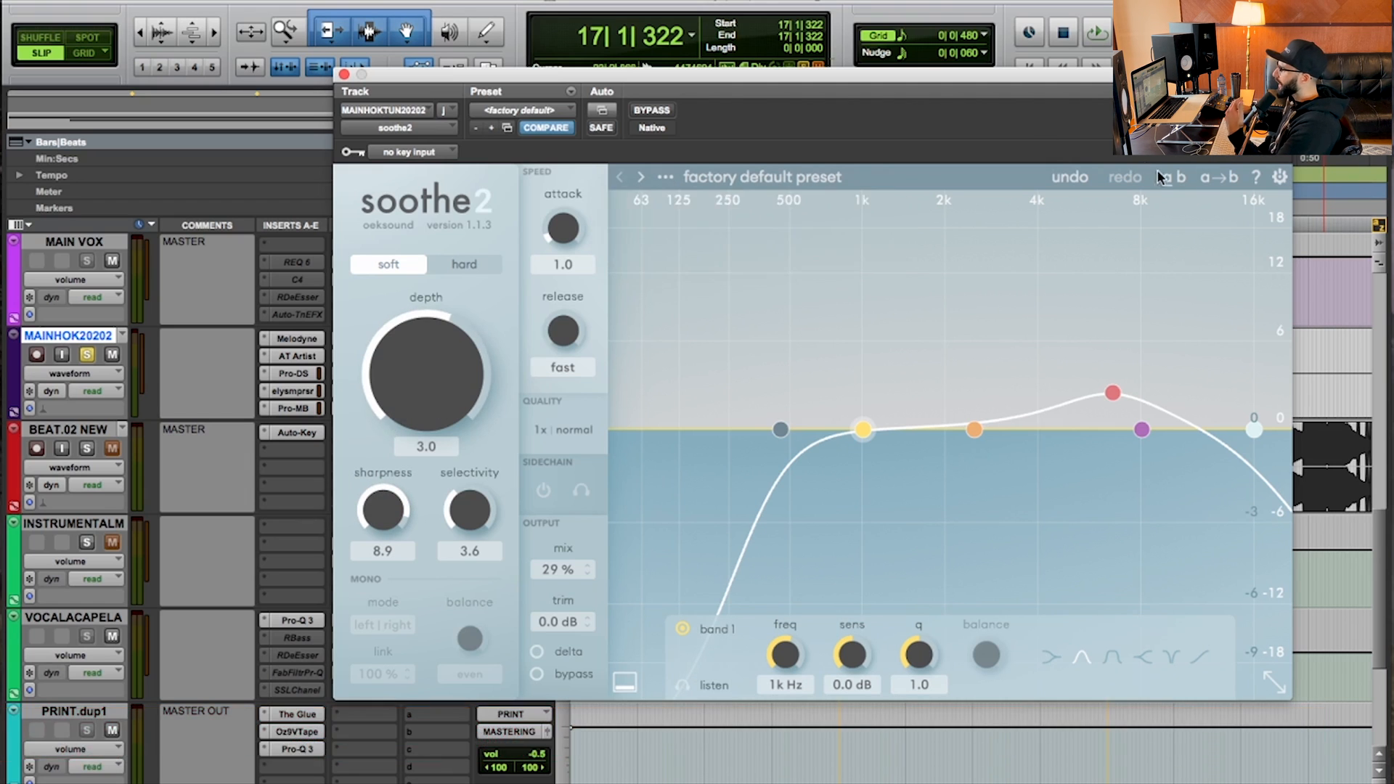
left_click(1063, 177)
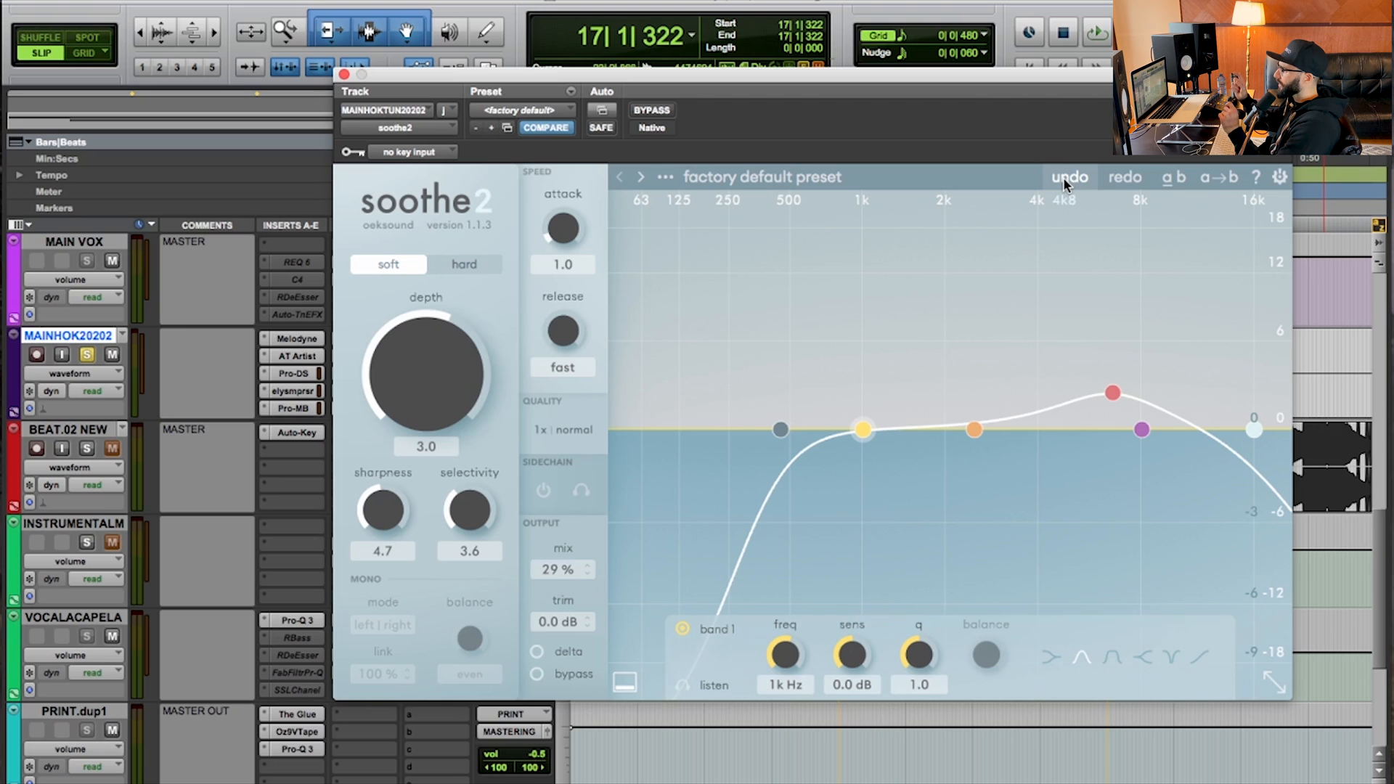
left_click_drag(380, 513, 368, 564)
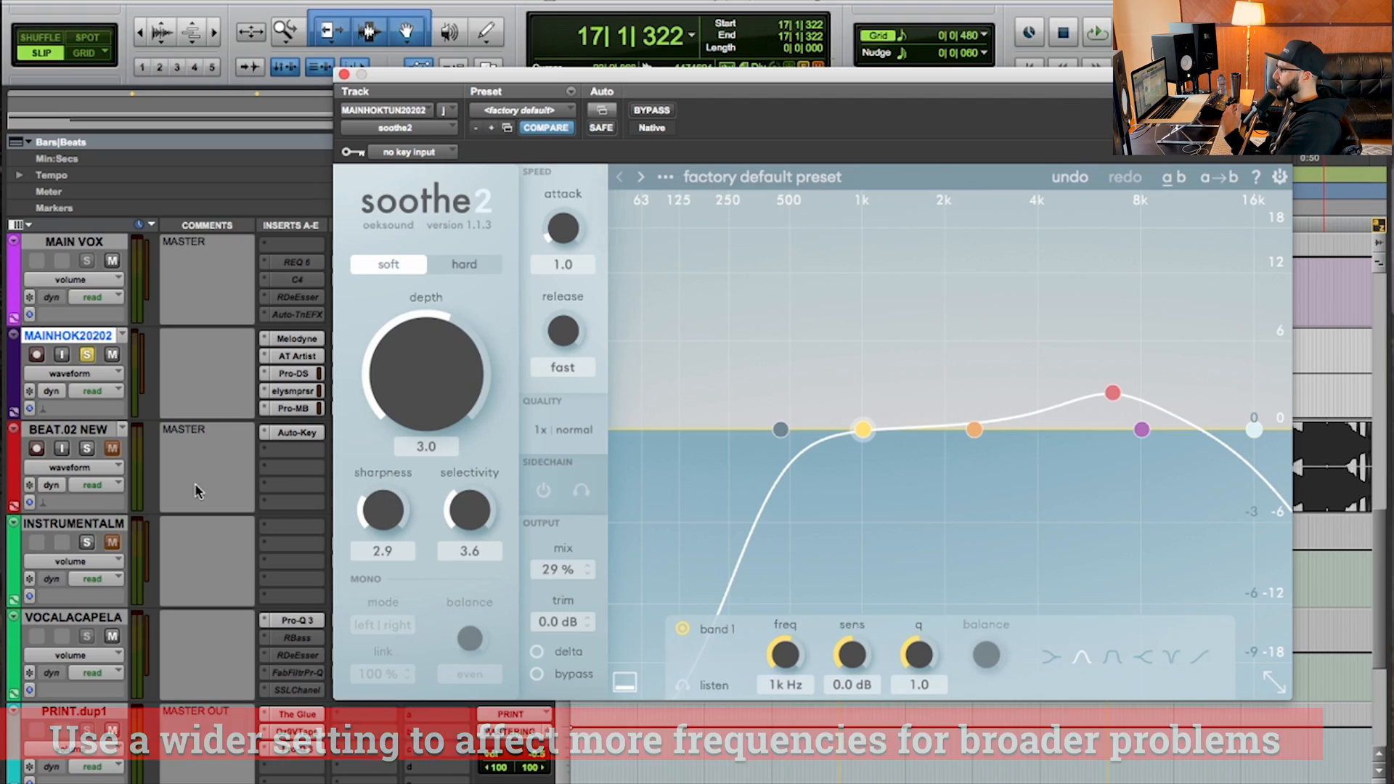
left_click(1079, 178)
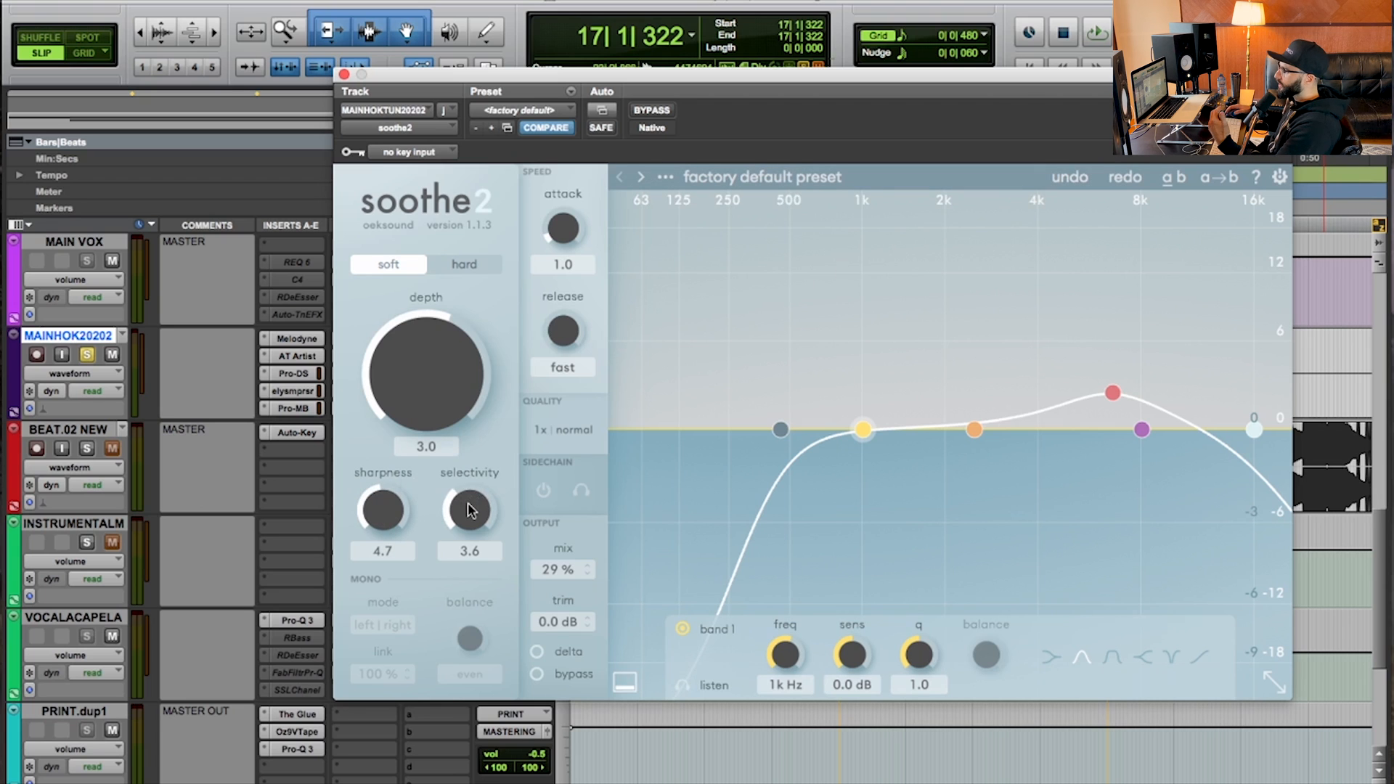
Try the selectivity at 0.9 and at 9.4, and undo the changes.
mouse_move(468, 509)
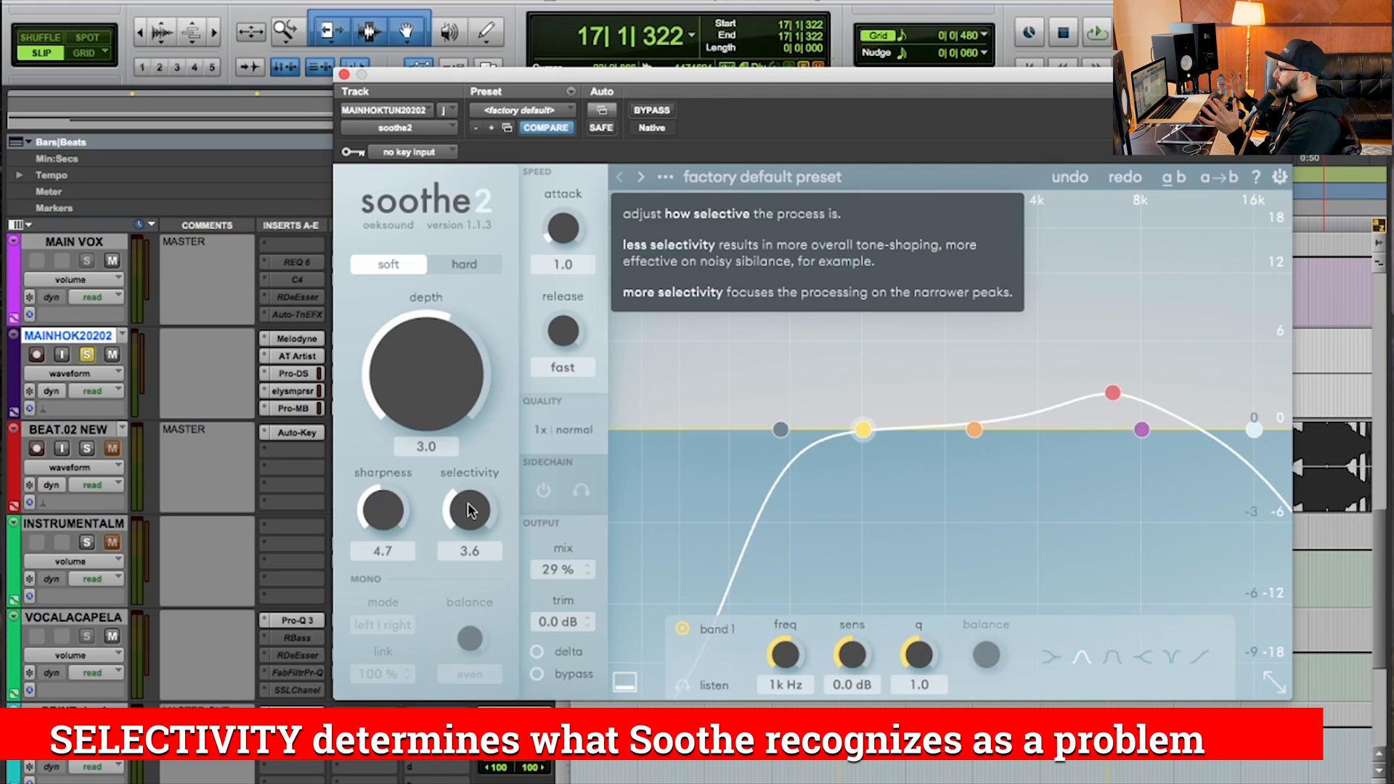
left_click_drag(467, 511, 467, 581)
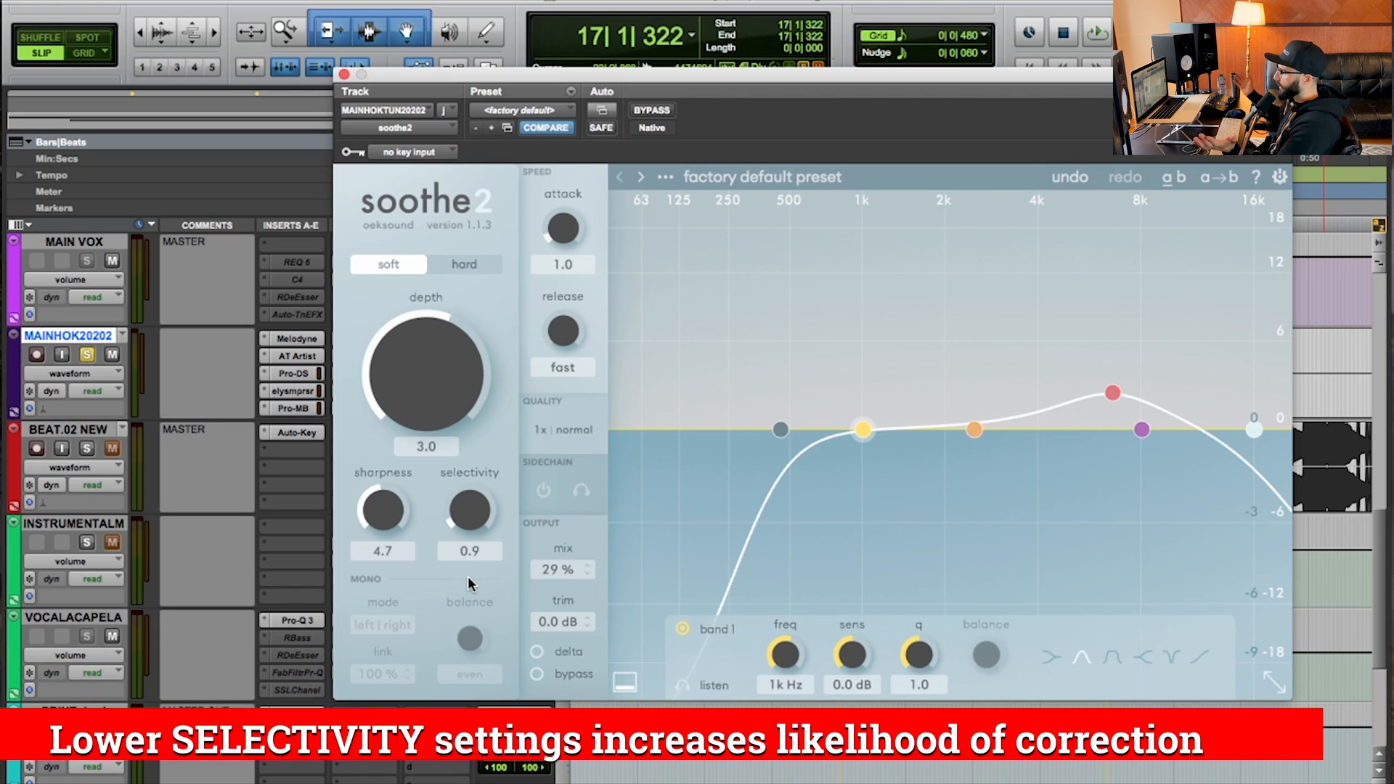
left_click_drag(470, 514, 495, 303)
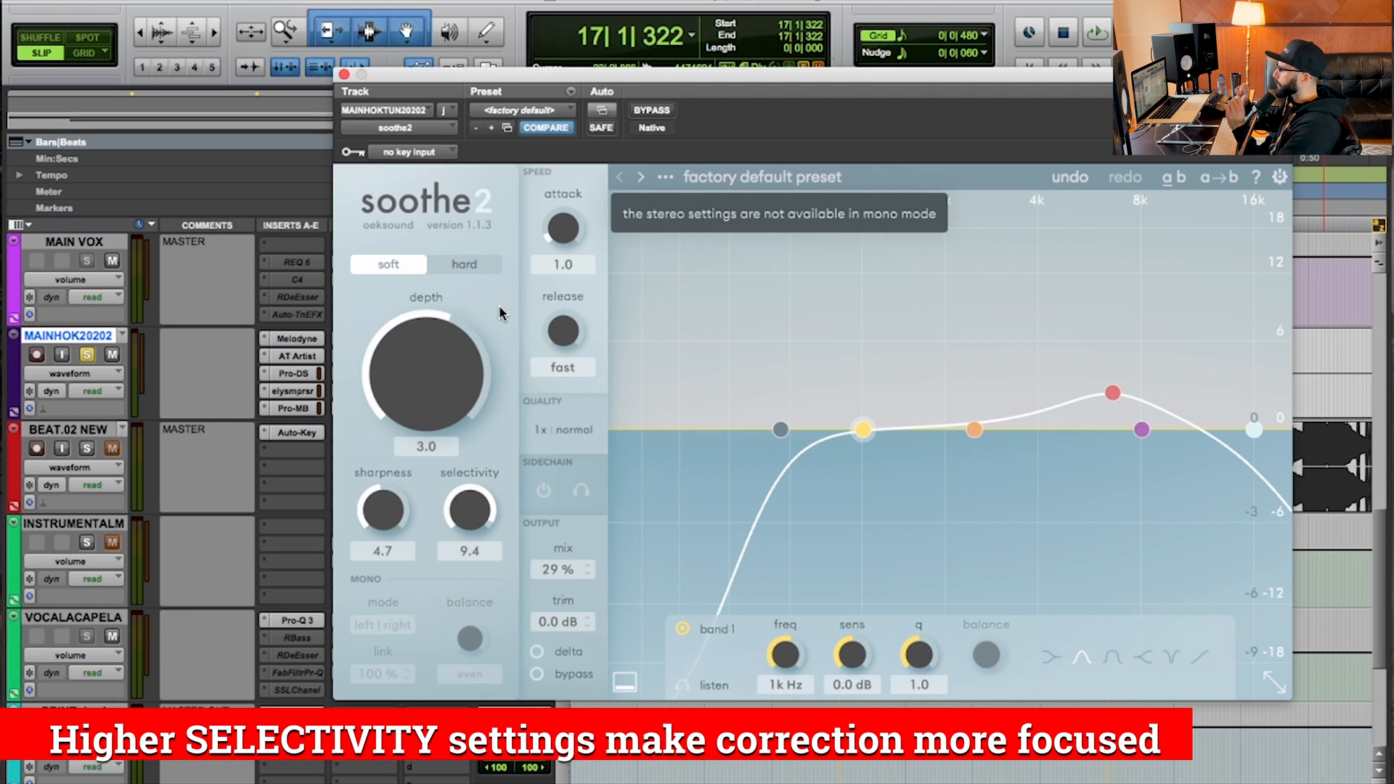
key("super+z")
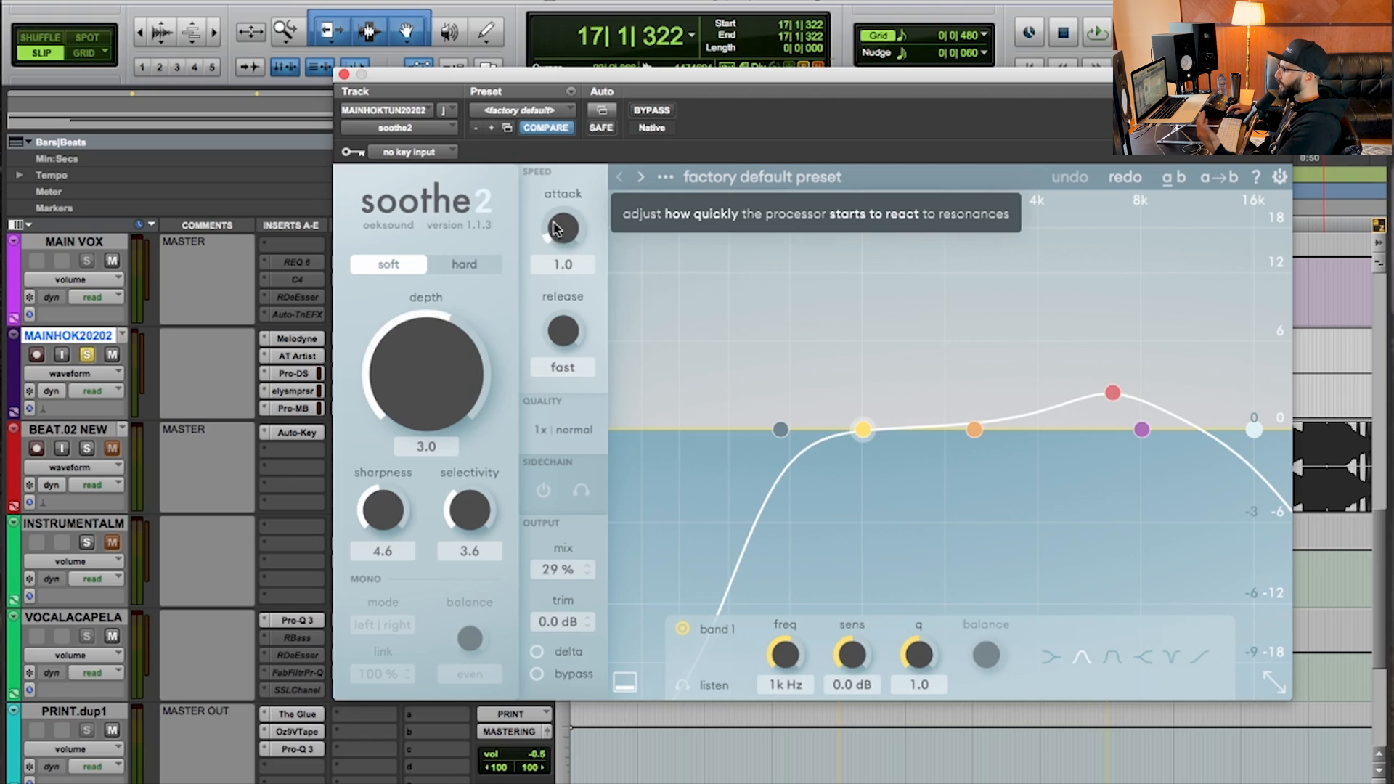
Try the attack at 9.9 and 9.0 and the release at 4.6, undoing each change.
left_click_drag(556, 231, 585, 158)
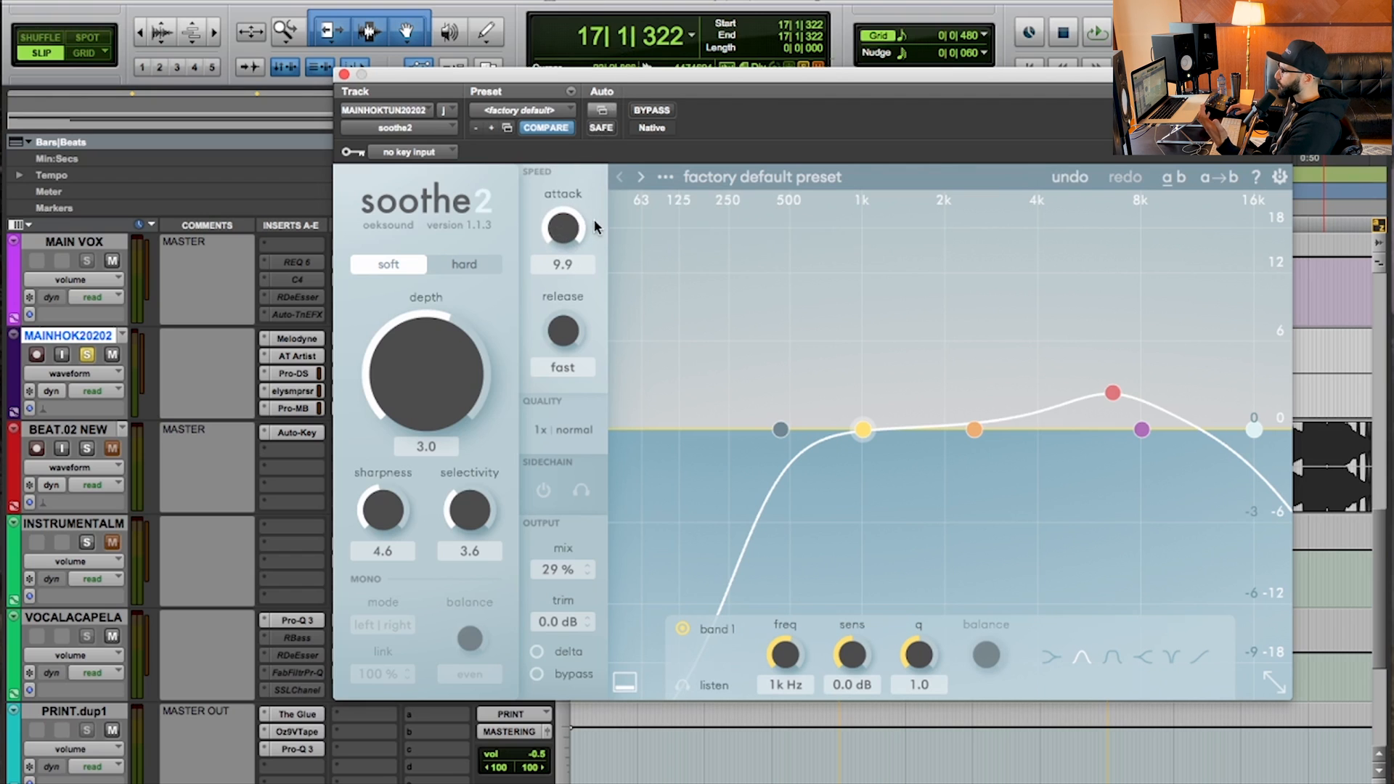
left_click_drag(559, 231, 557, 246)
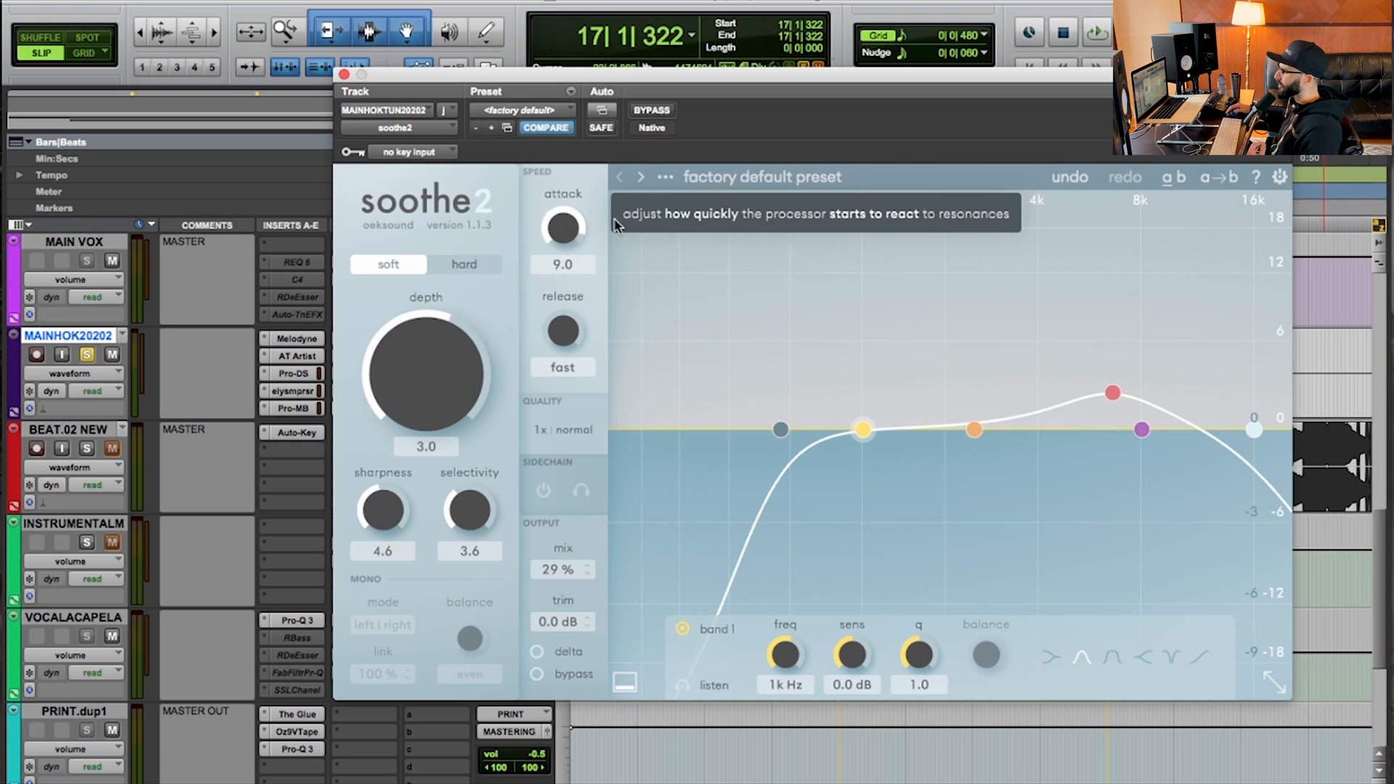
left_click(1073, 178)
left_click(1071, 176)
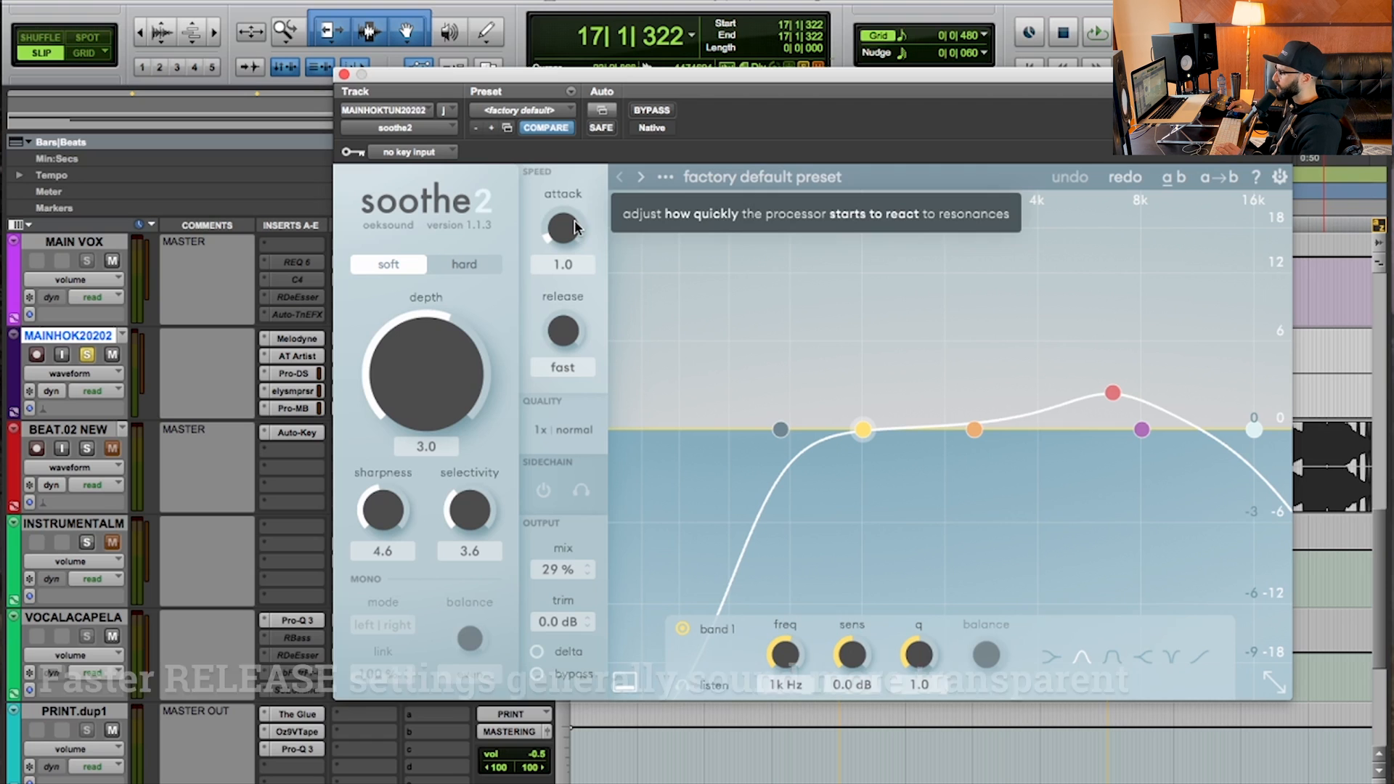
left_click_drag(562, 331, 600, 142)
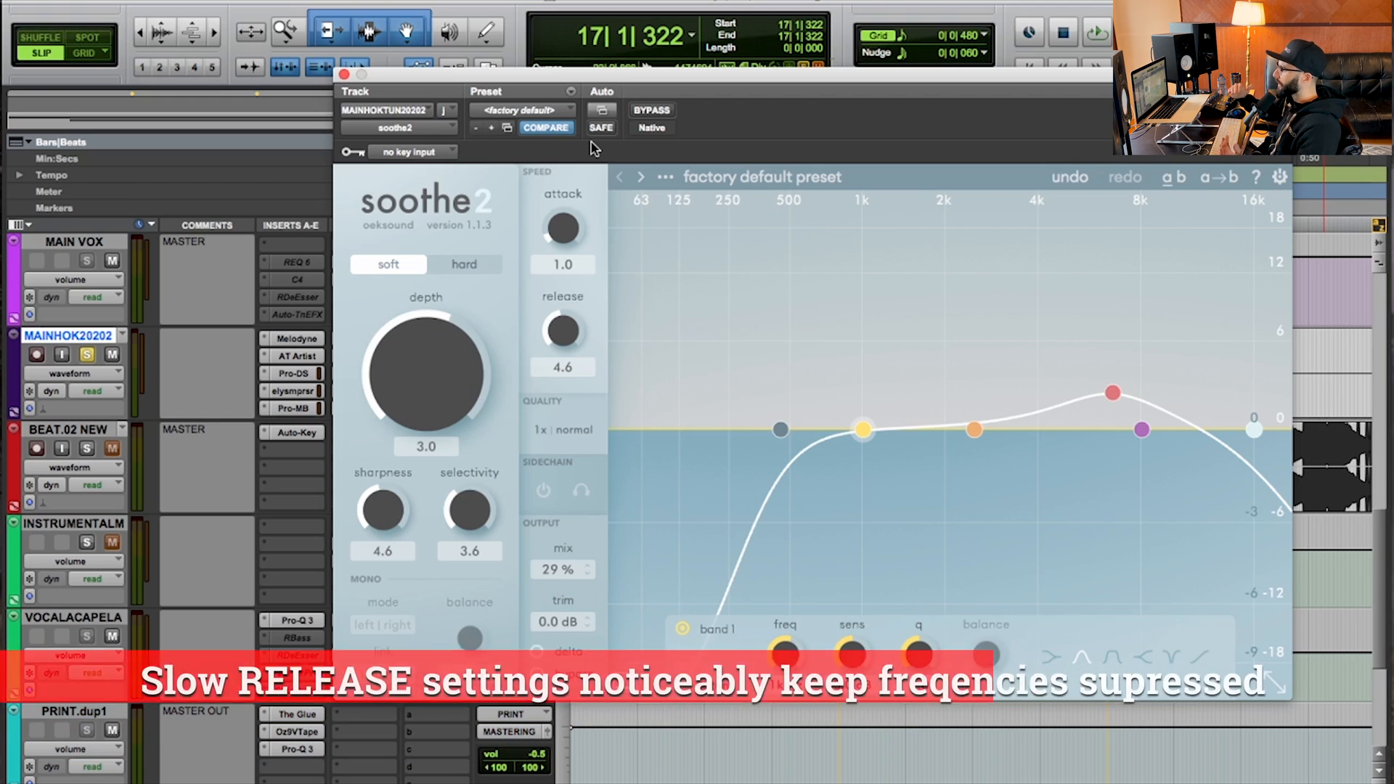
left_click(1085, 177)
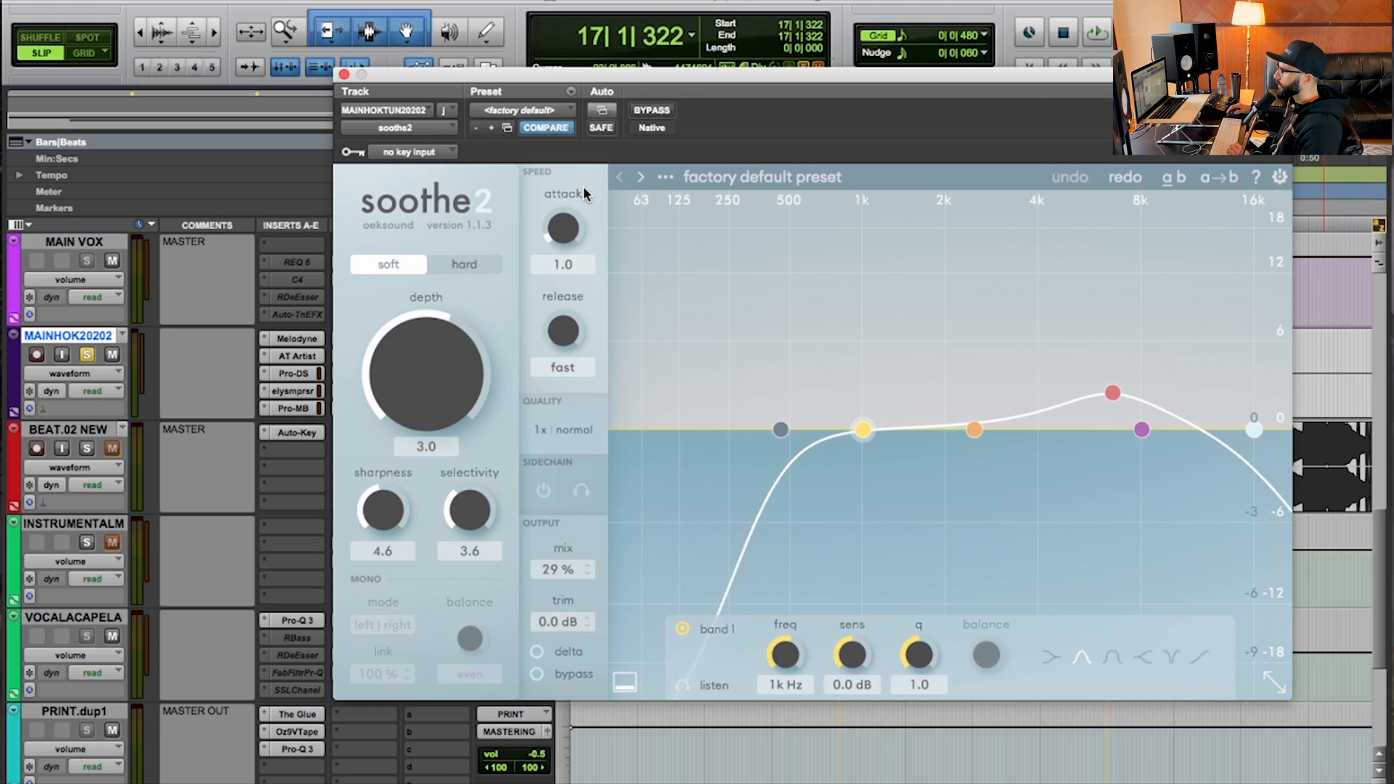
Examine the real-time oversample and resolution choices in the quality settings, leaving them at 1x and normal.
left_click(563, 427)
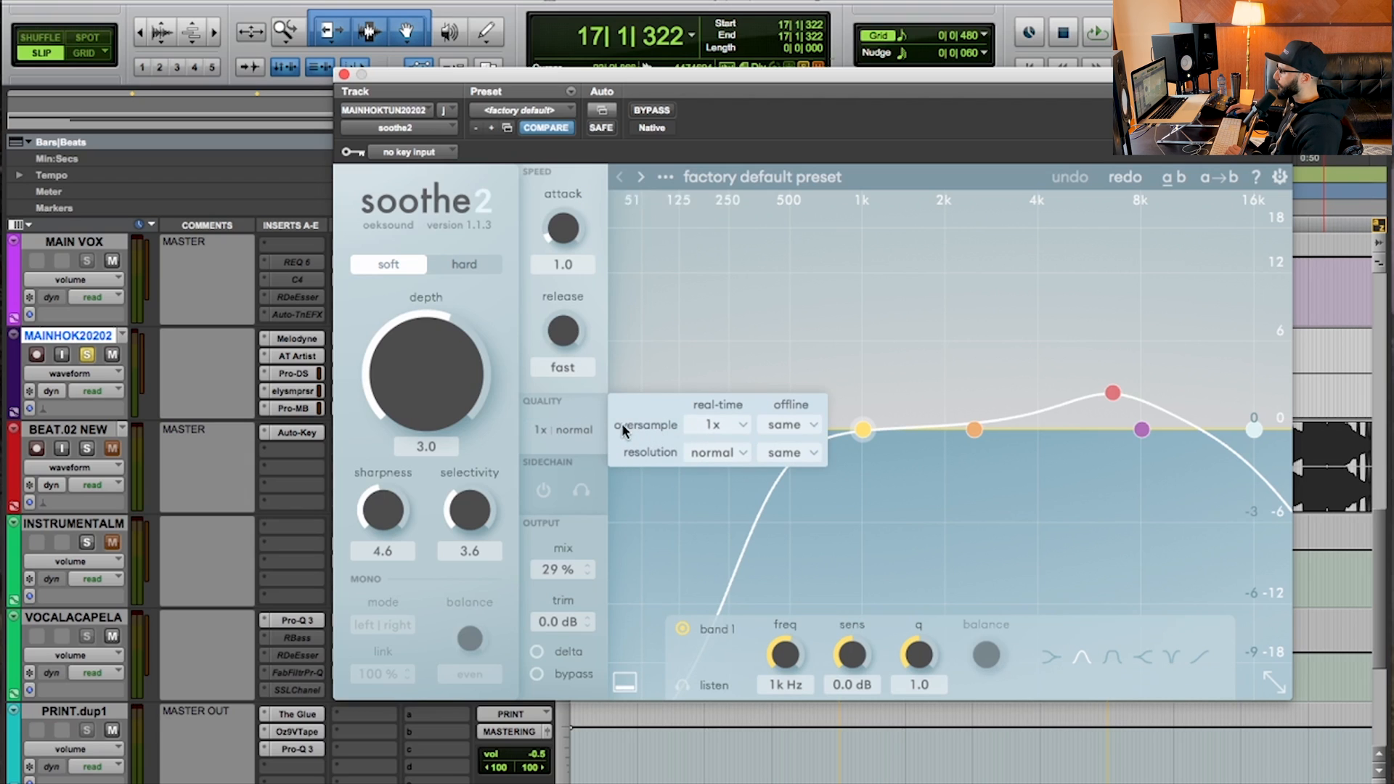
left_click(722, 425)
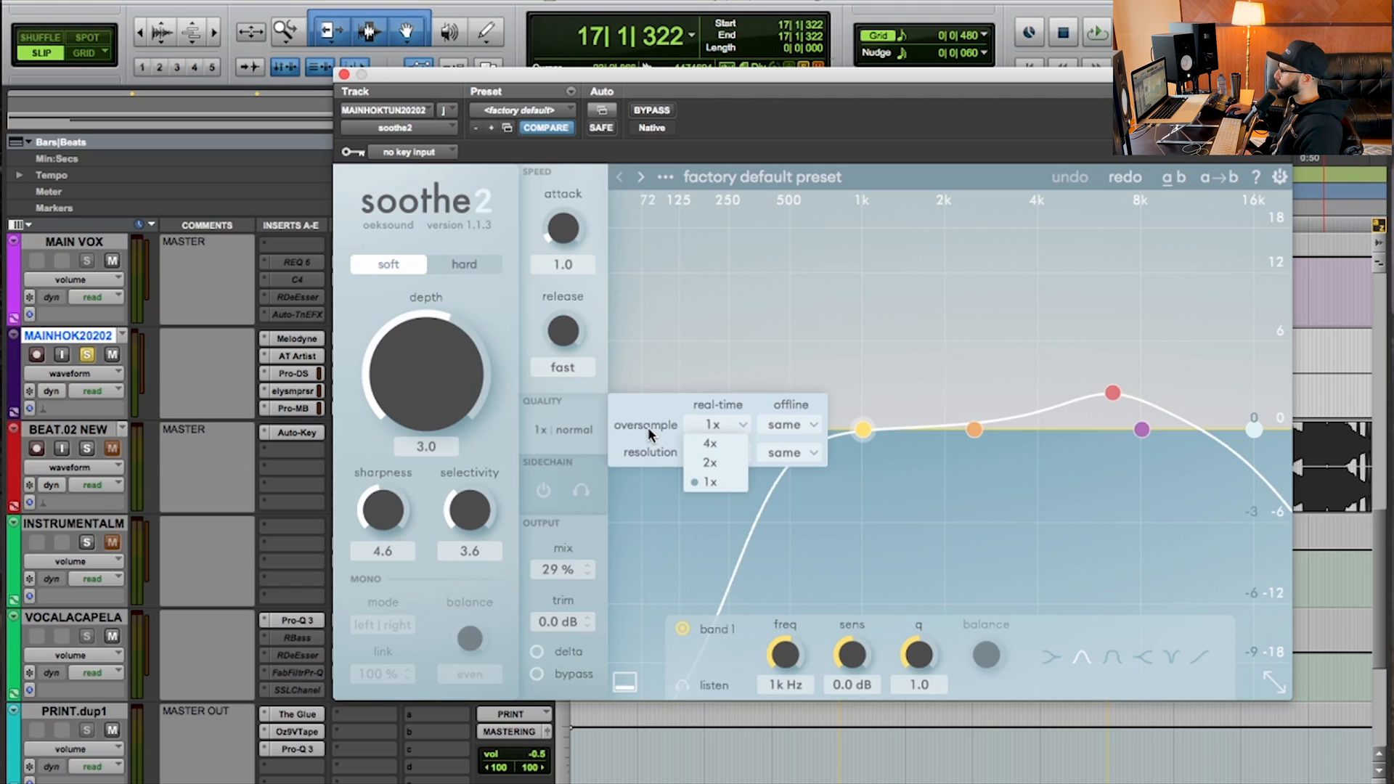
left_click(634, 460)
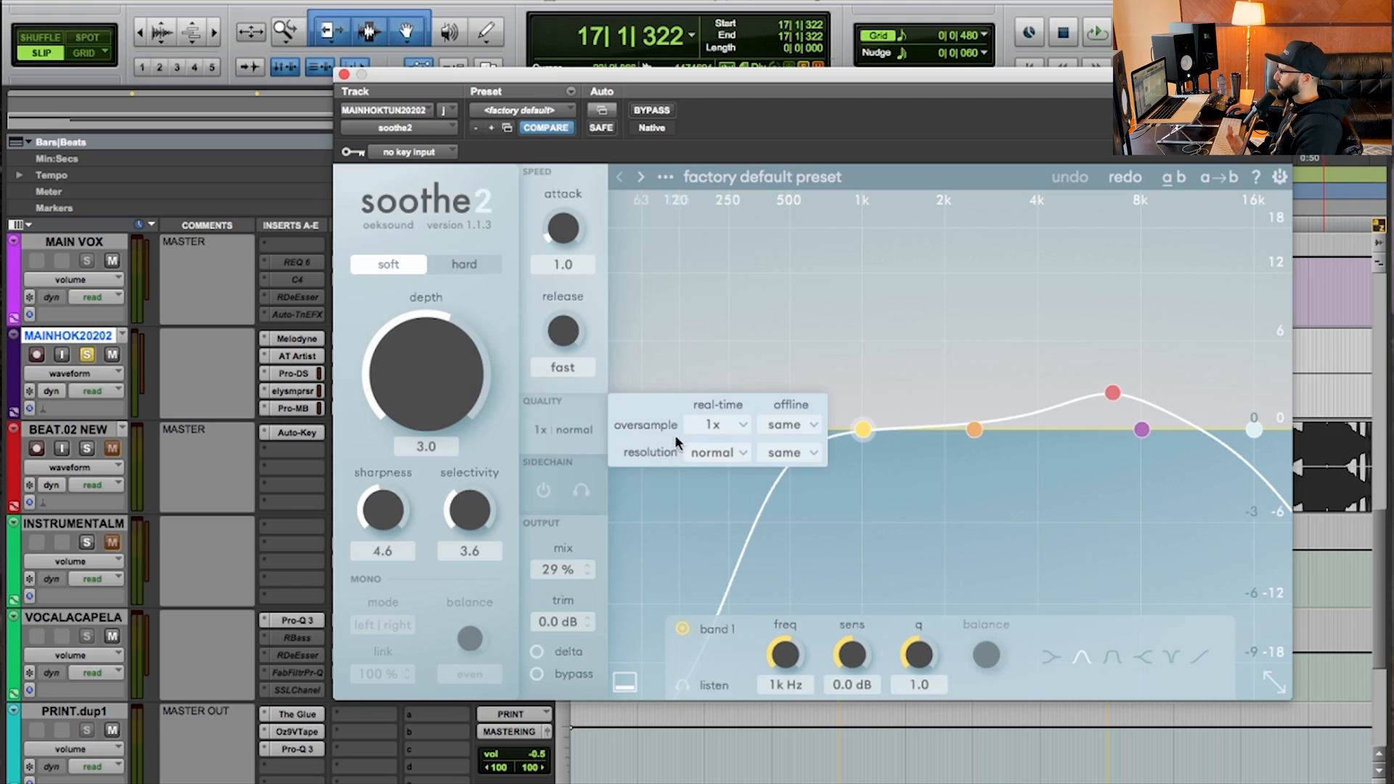
left_click(696, 452)
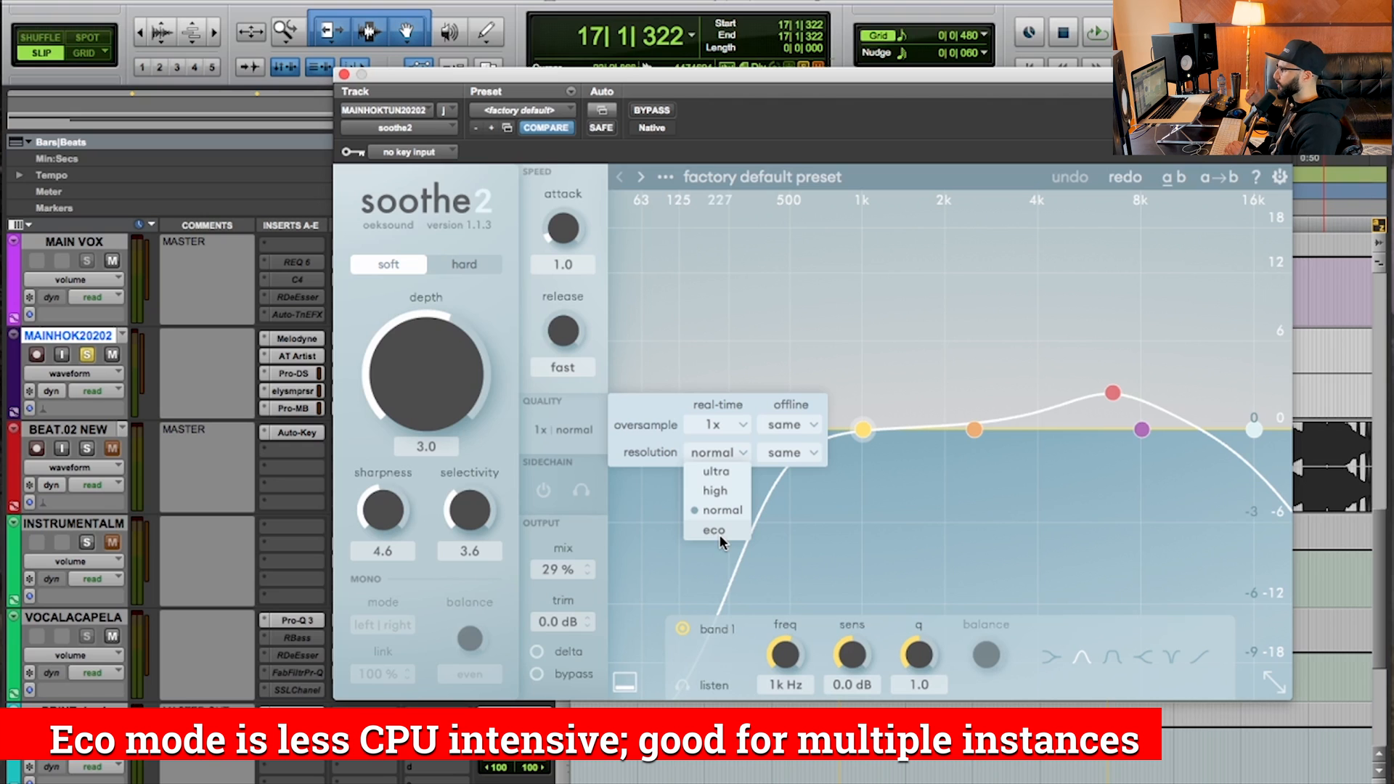
left_click(724, 442)
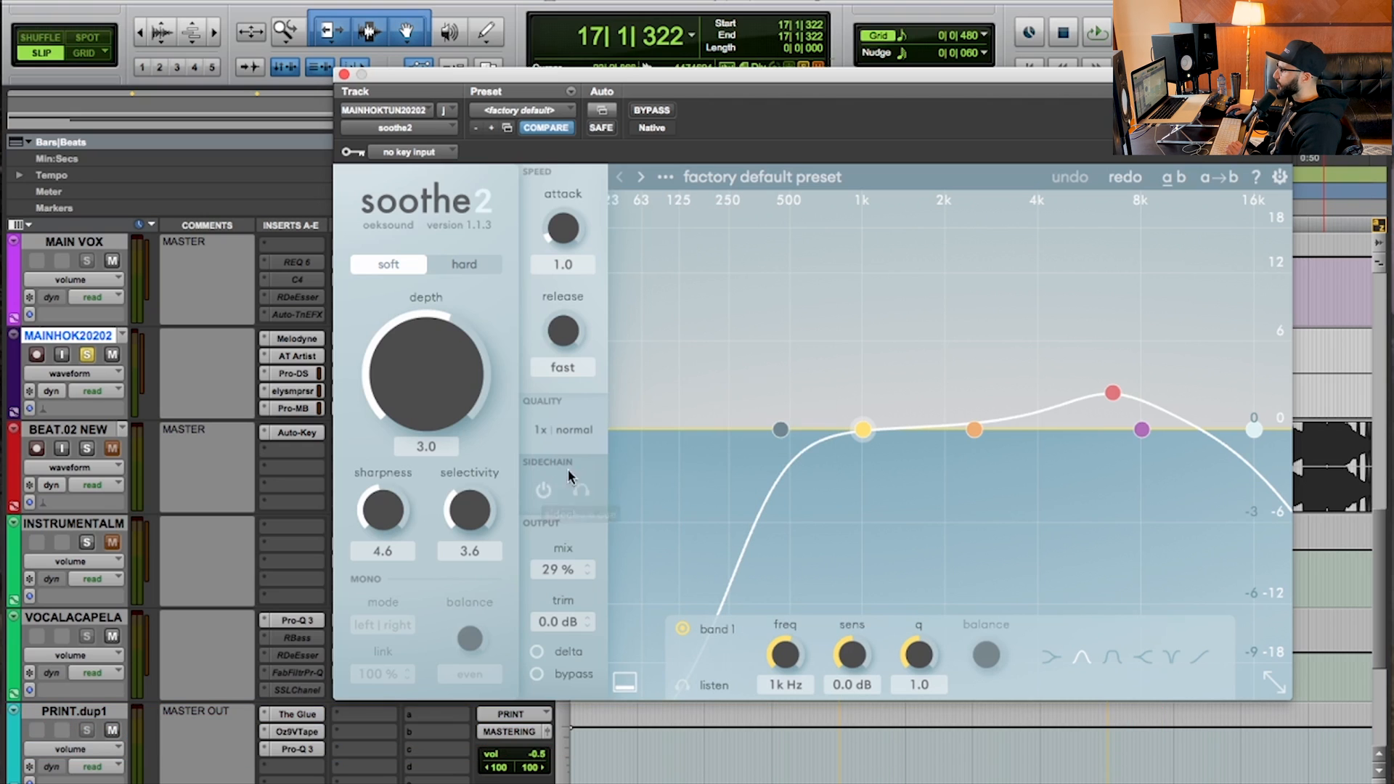
Examine the buses available as the plug-in's sidechain key input, without choosing one.
left_click(403, 153)
mouse_move(411, 154)
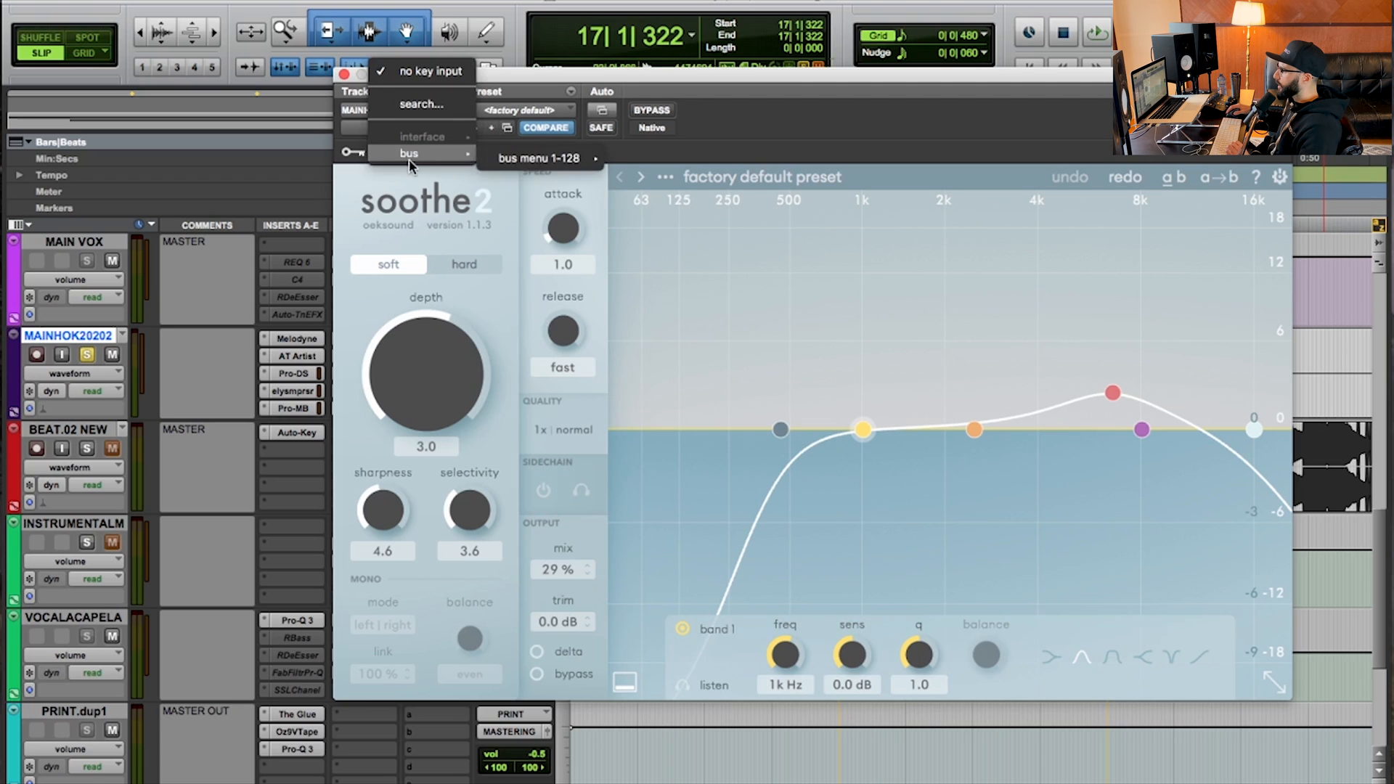
mouse_move(526, 159)
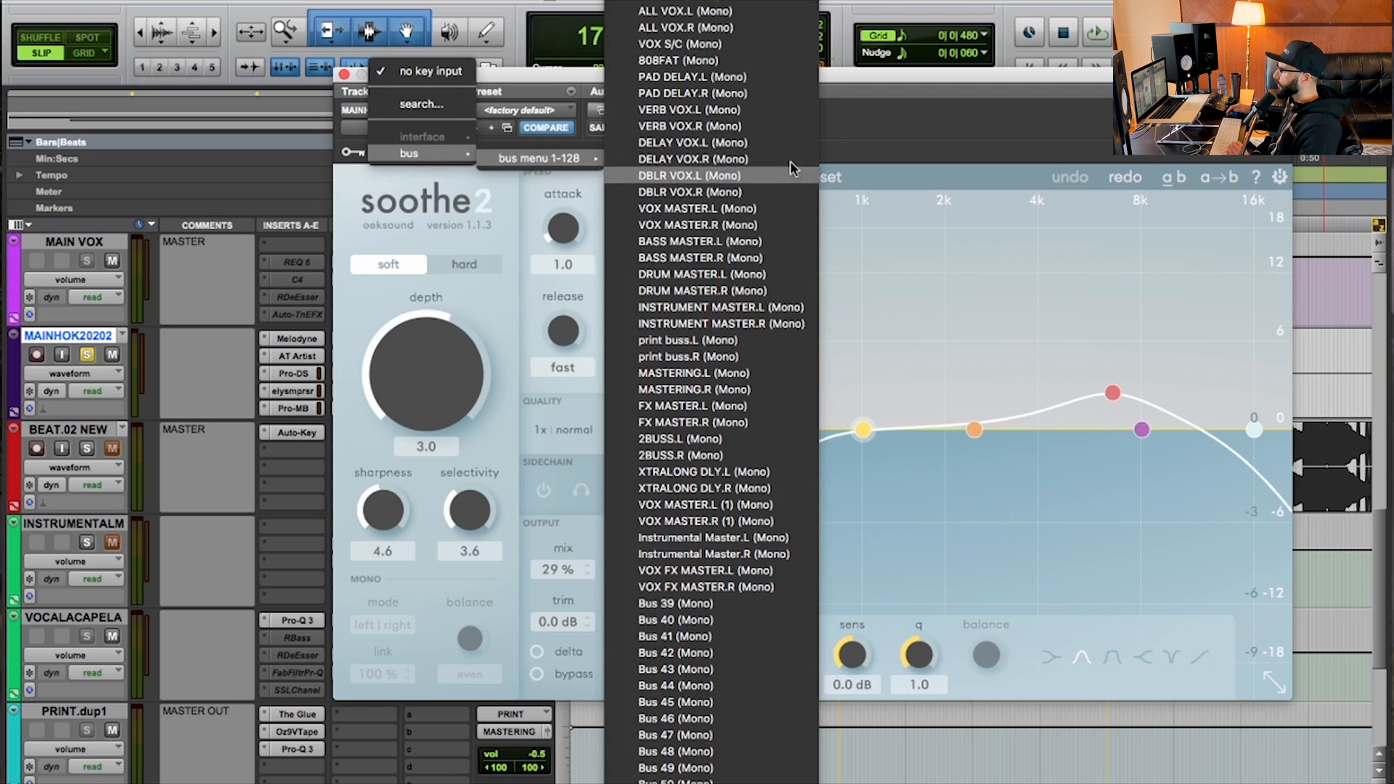
left_click(896, 136)
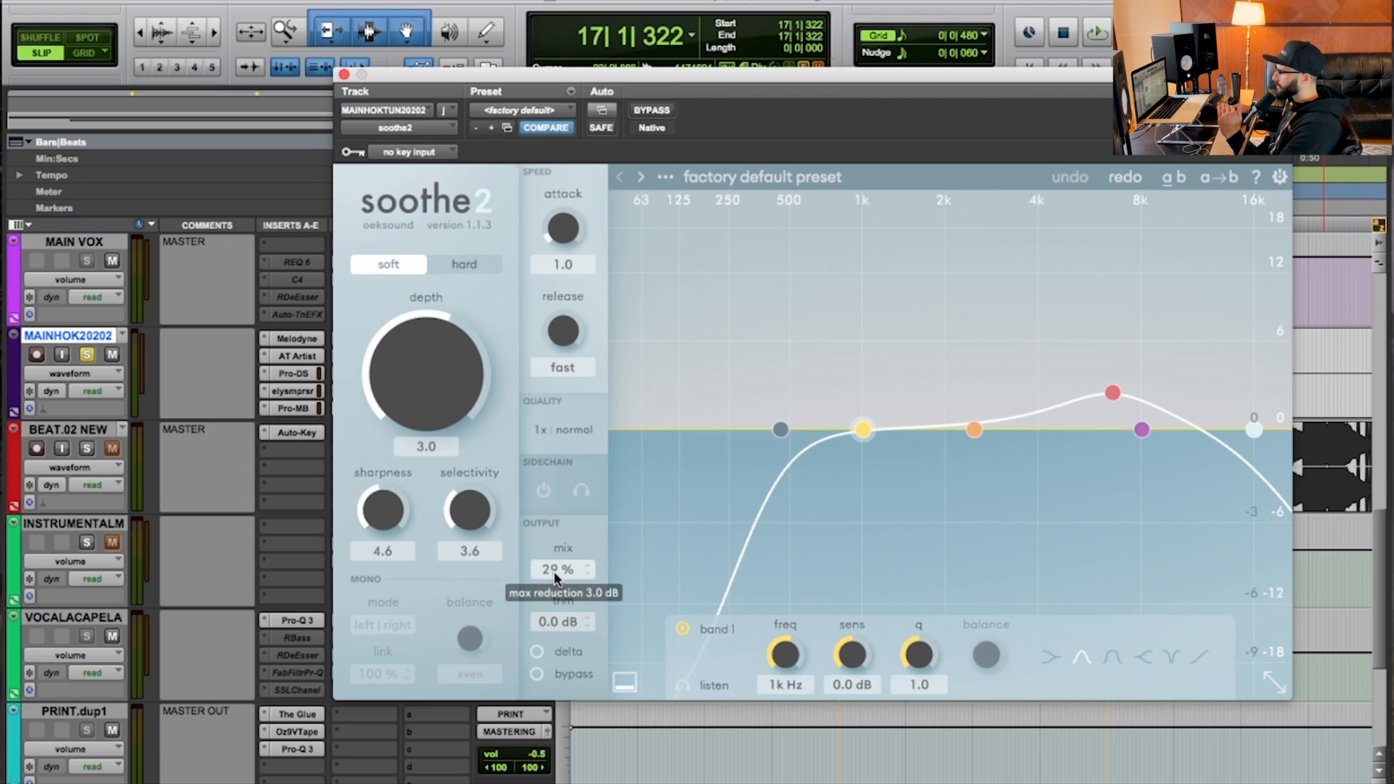
Try raising the output trim and set it back to 0 dB.
mouse_move(557, 566)
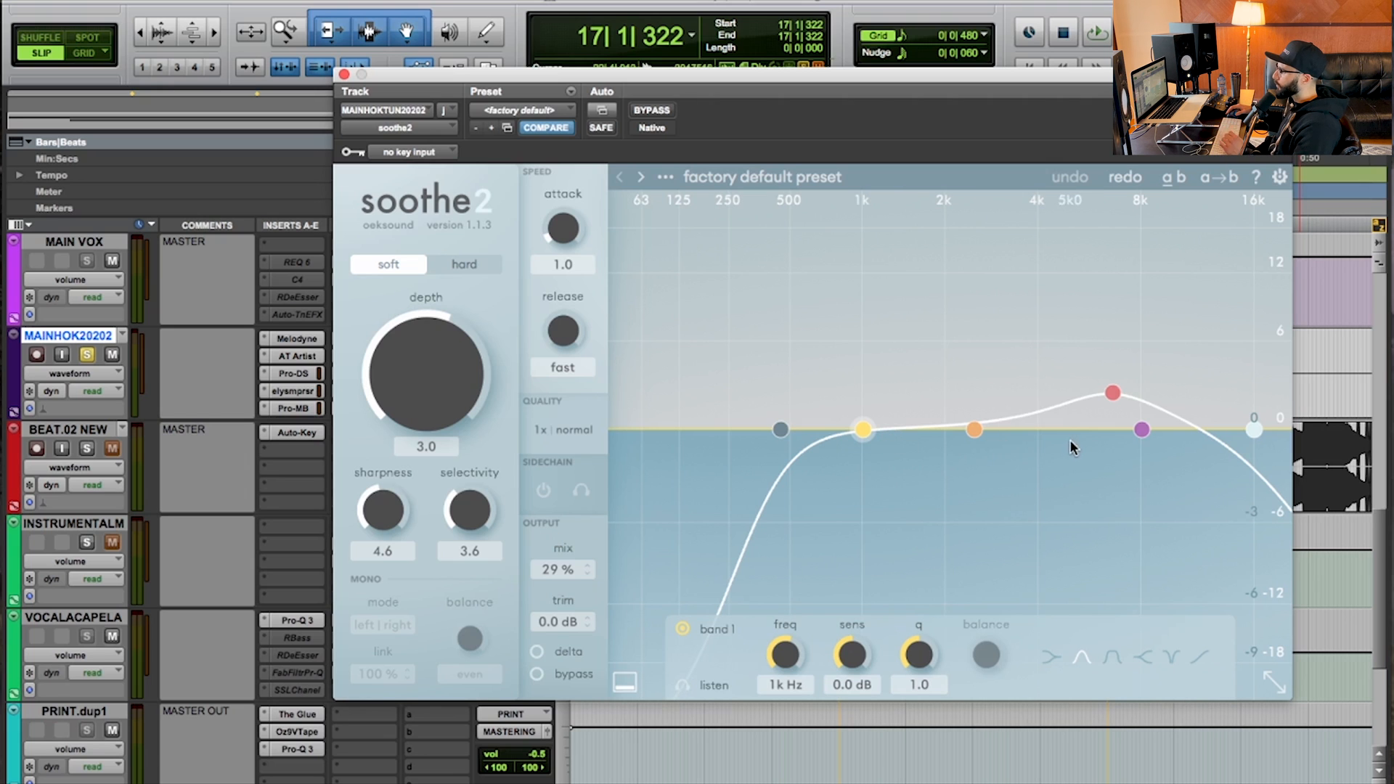
left_click_drag(555, 620, 552, 601)
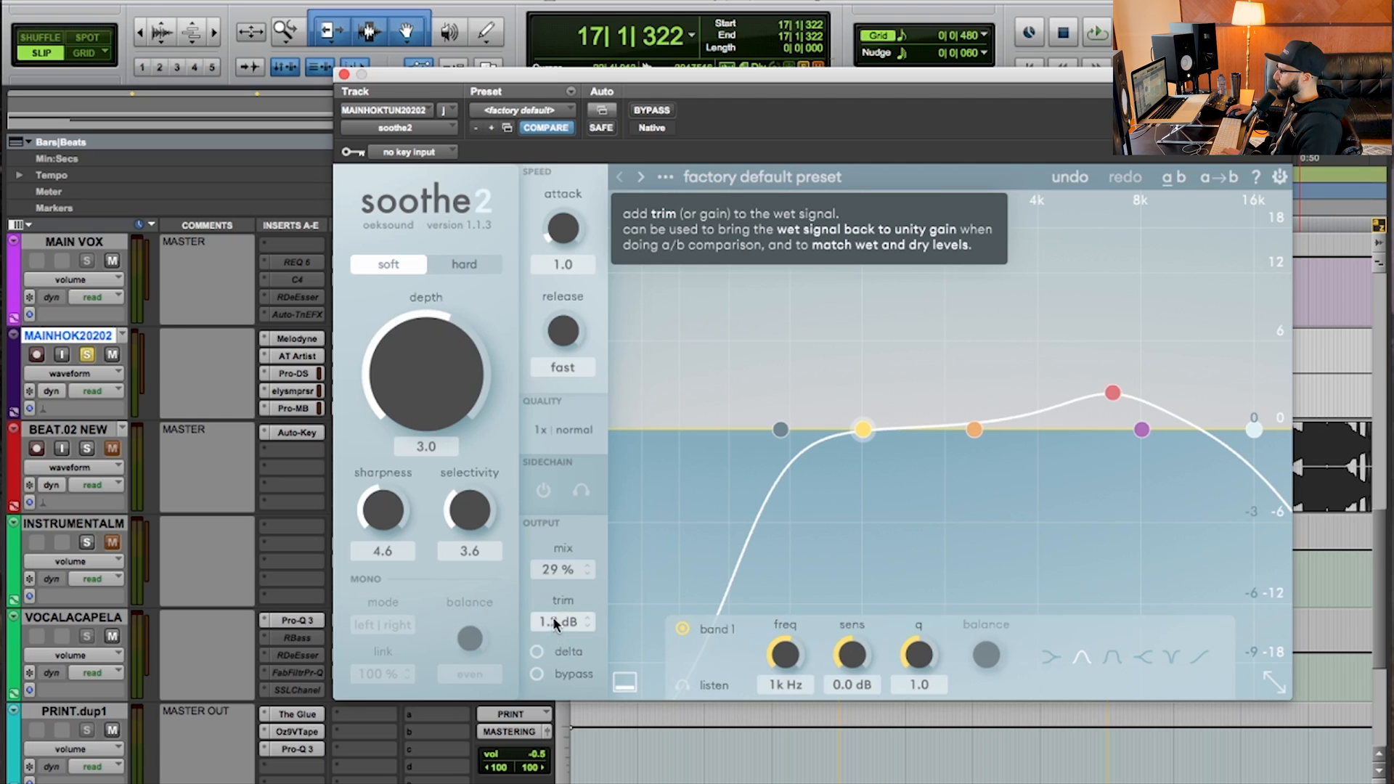
double_click(552, 622)
type("0")
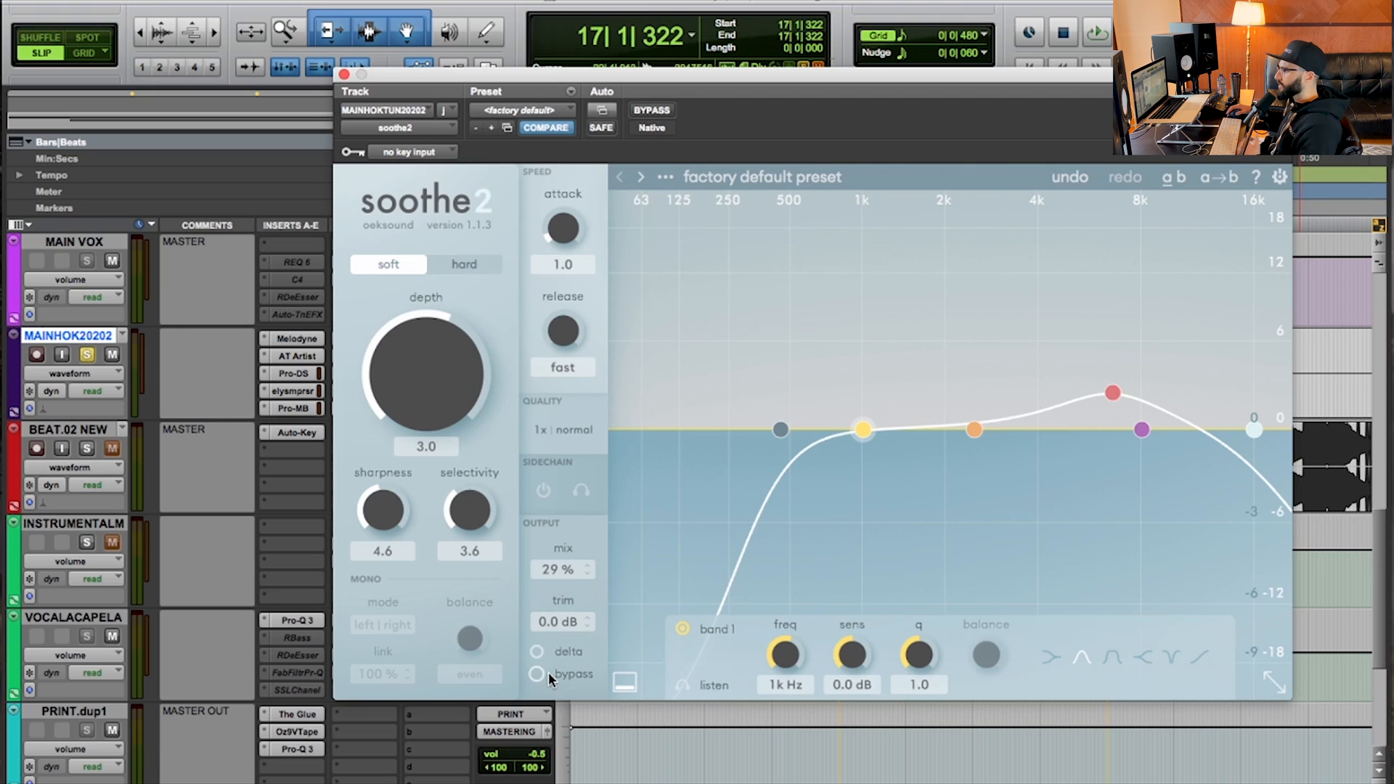
Switch the host bypass and soothe2's own bypass on and off, and check the delta option.
mouse_move(548, 673)
left_click(646, 108)
left_click(646, 110)
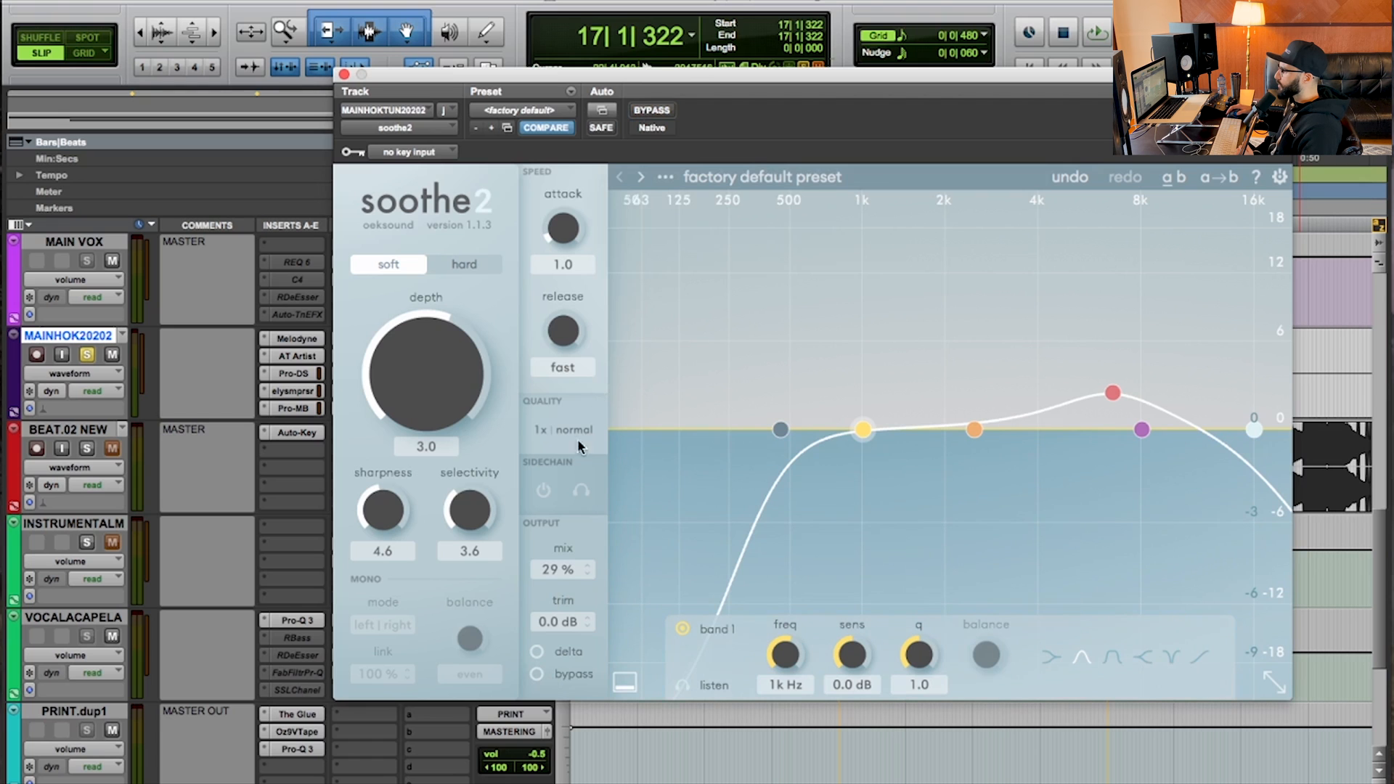
left_click(538, 674)
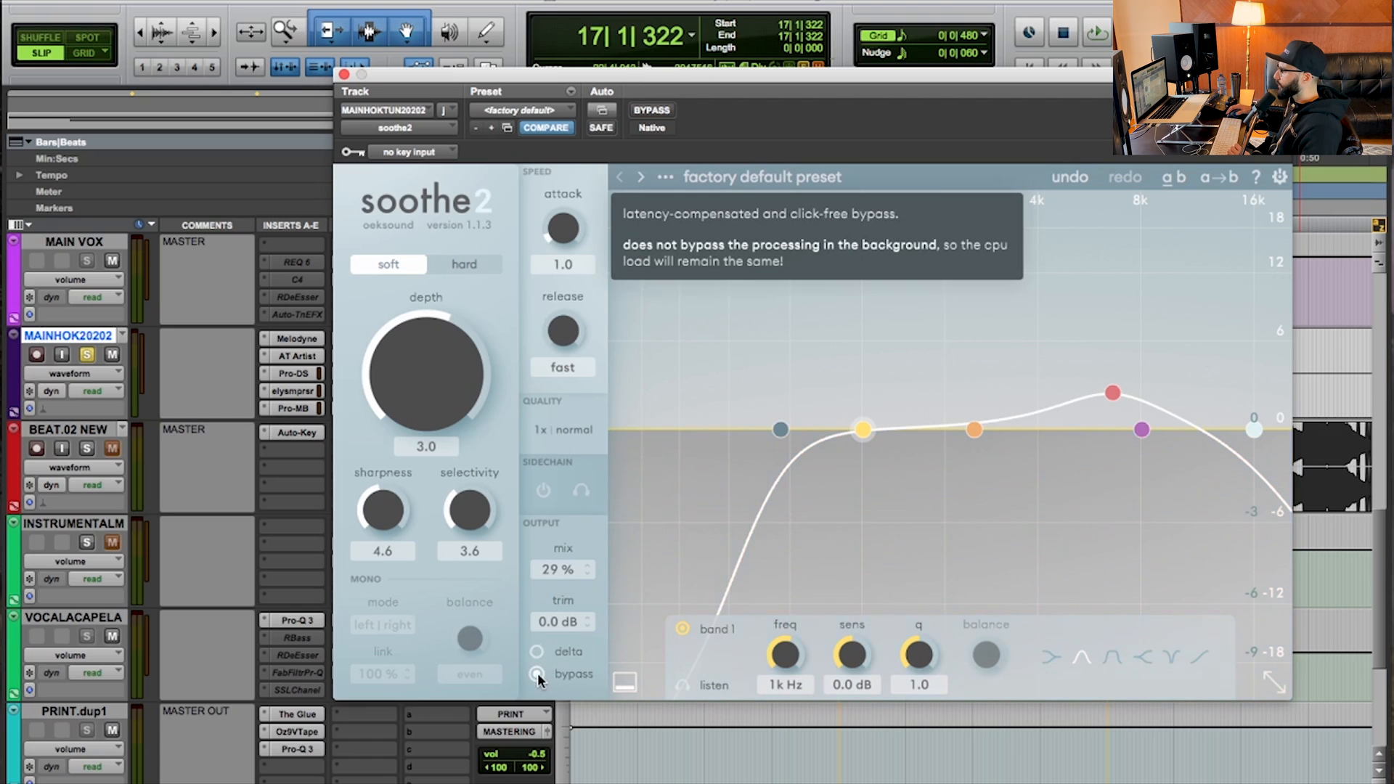
left_click(537, 673)
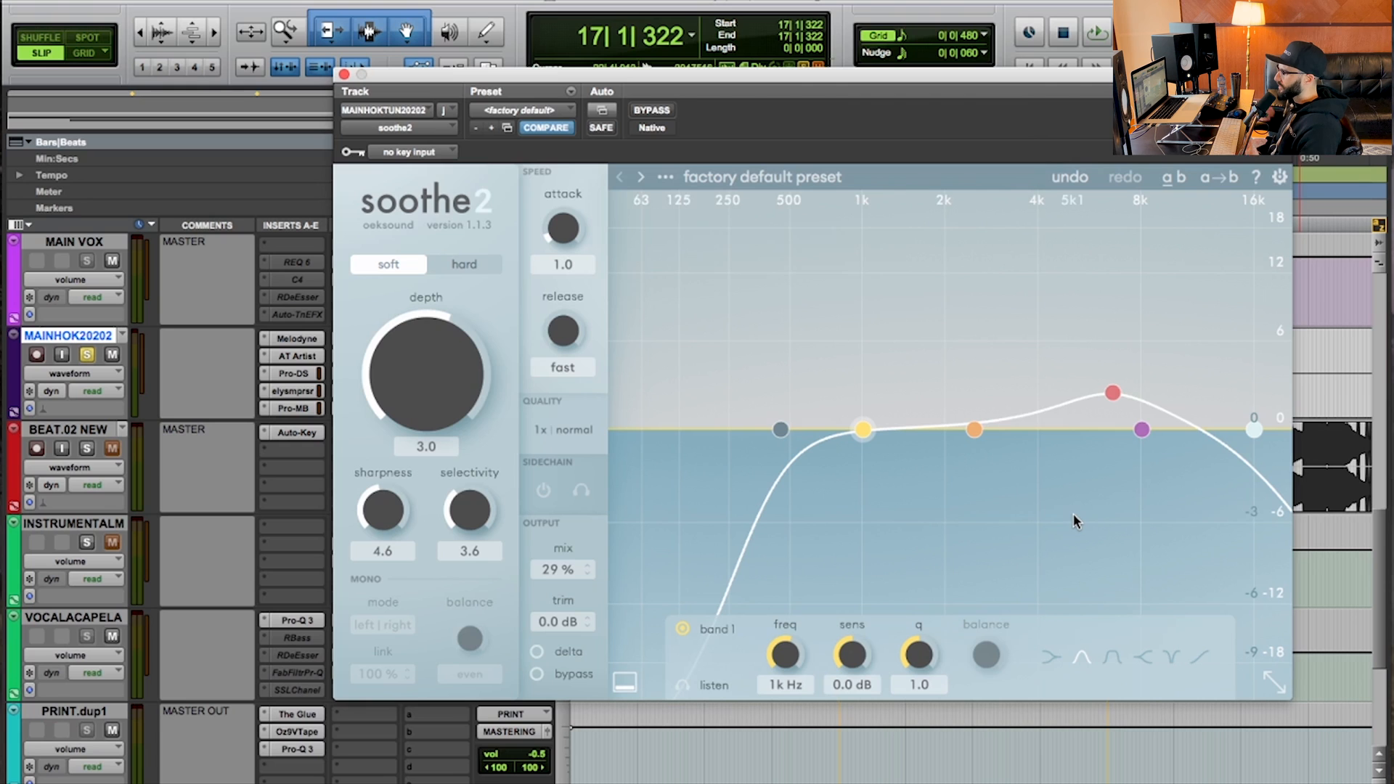
left_click(537, 652)
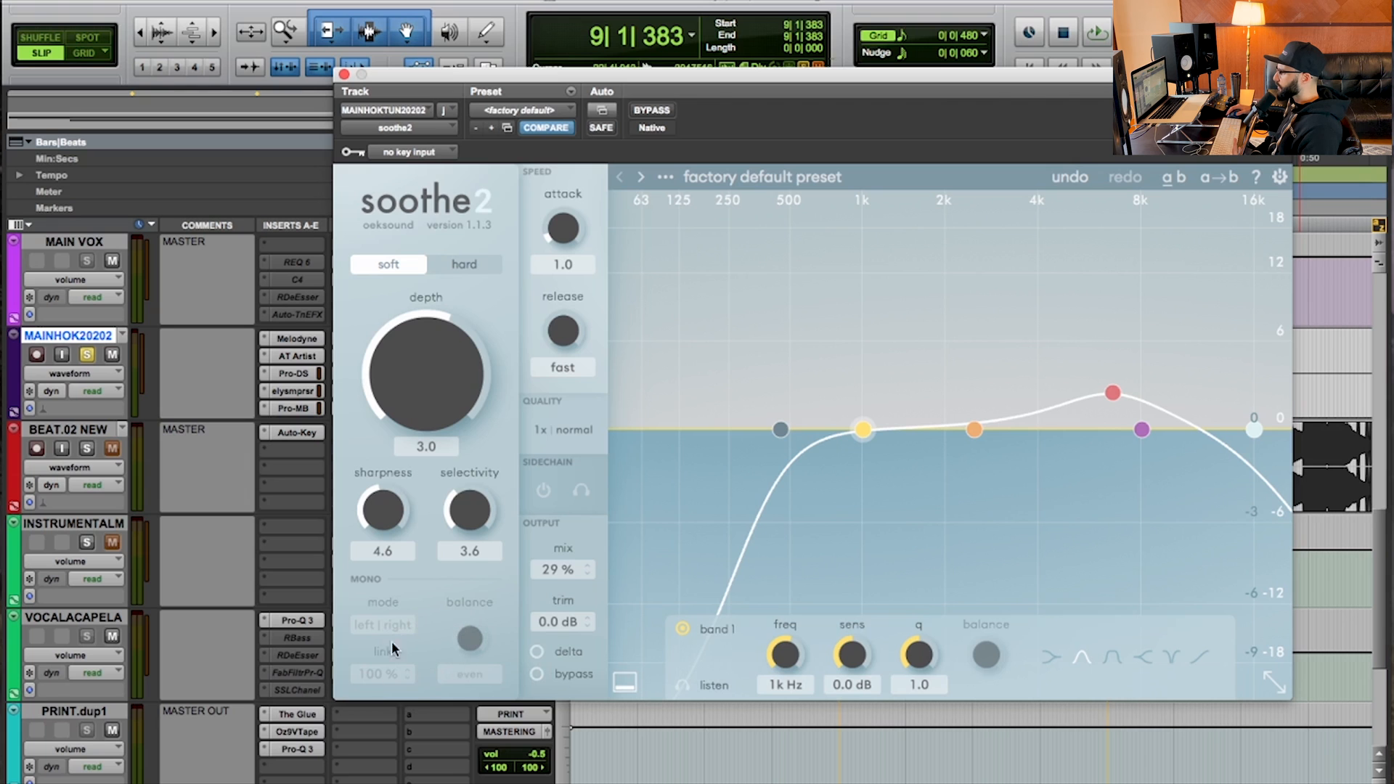
Switch off band 2 and select band 3 to examine its frequency, sensitivity and Q controls.
mouse_move(386, 637)
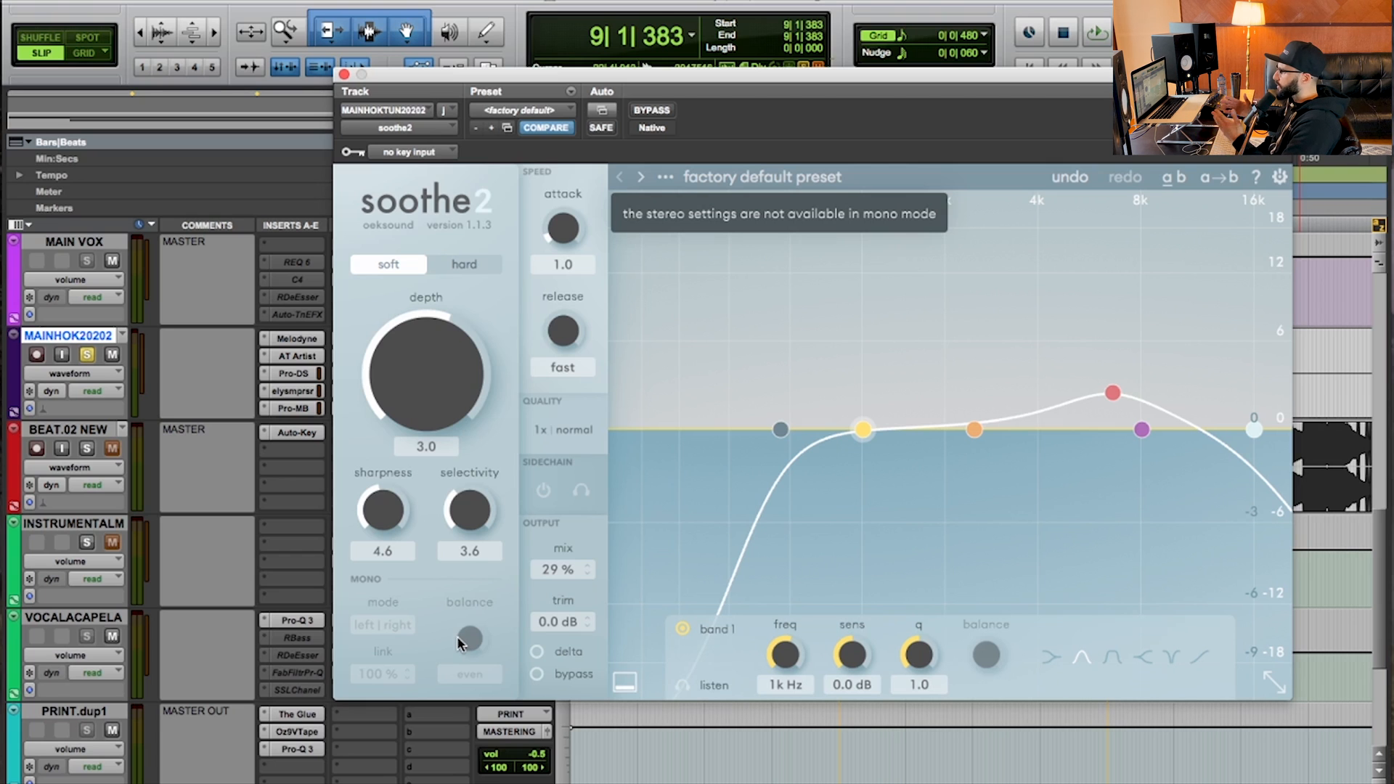
left_click_drag(392, 74, 353, 40)
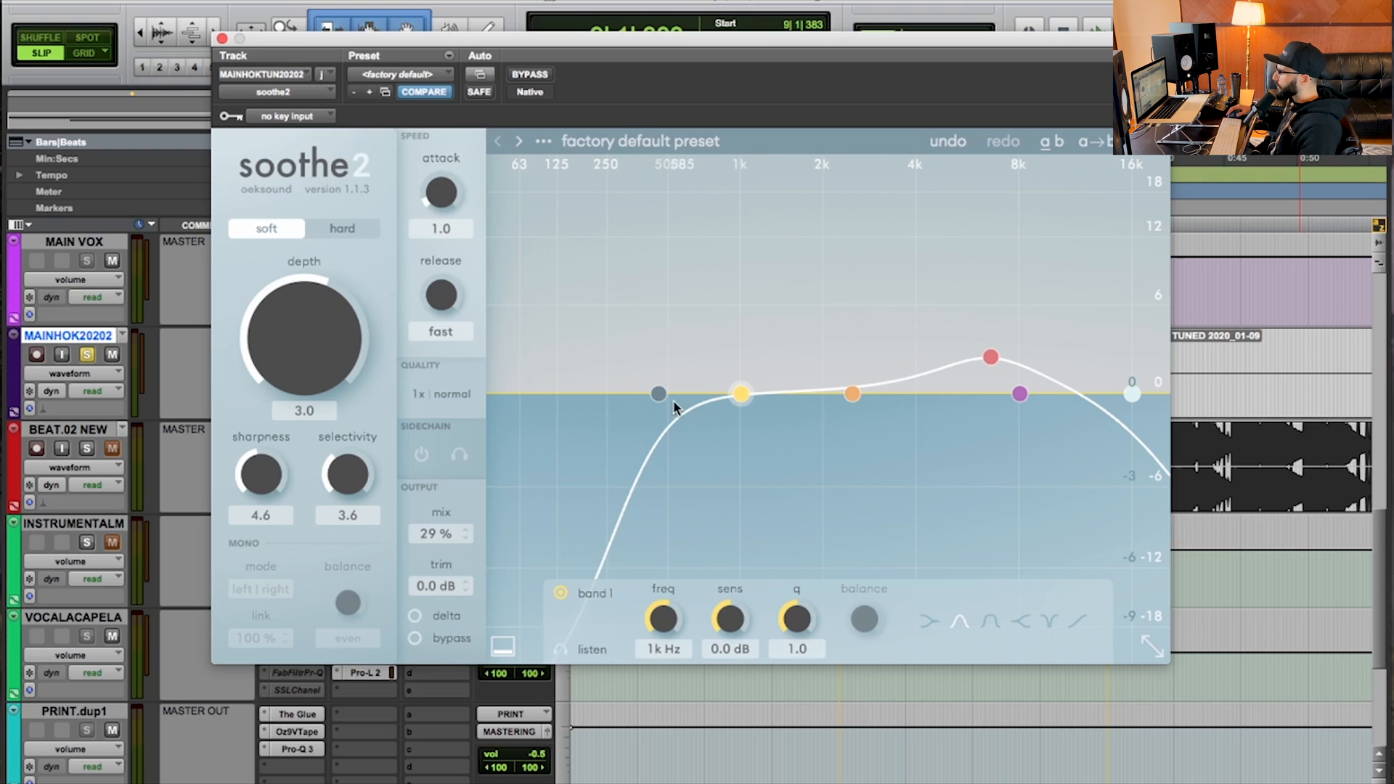
left_click(853, 393)
left_click(992, 359)
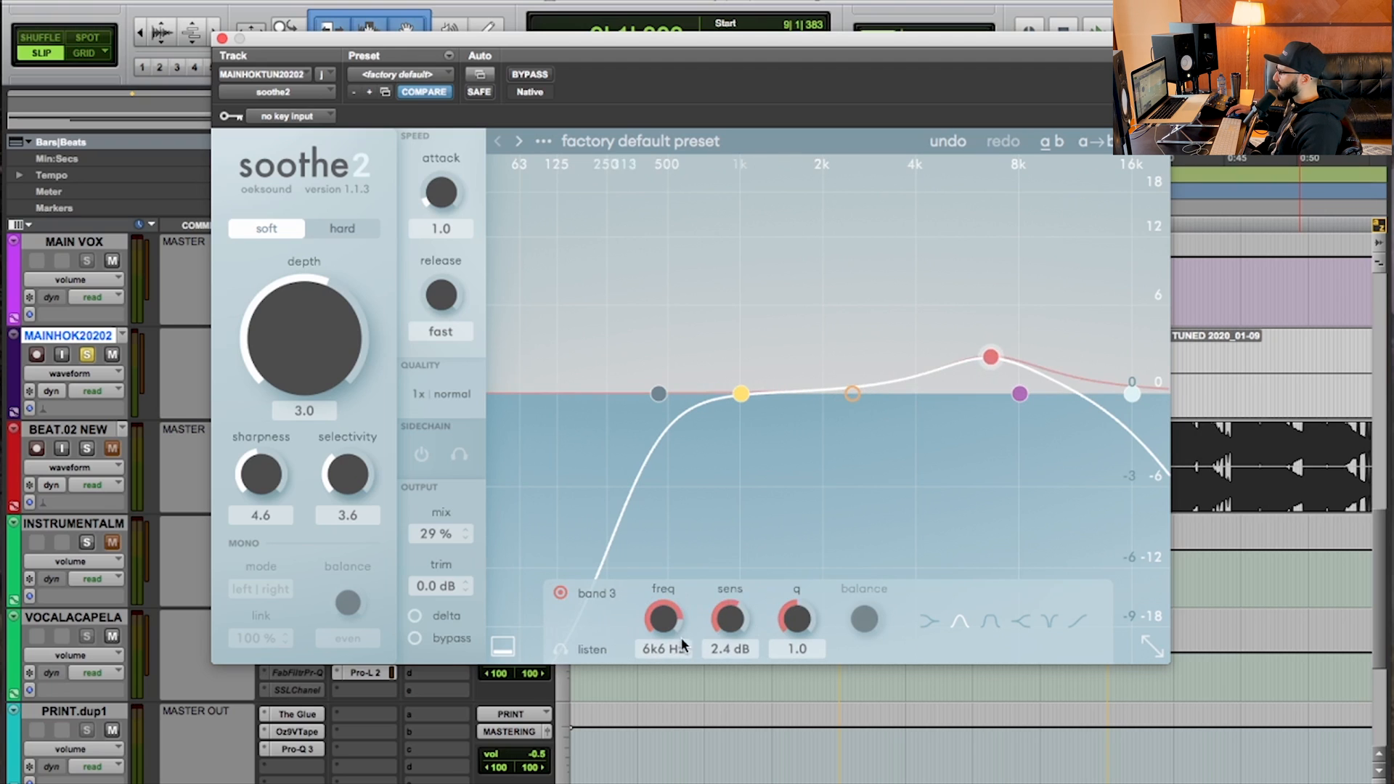
mouse_move(715, 621)
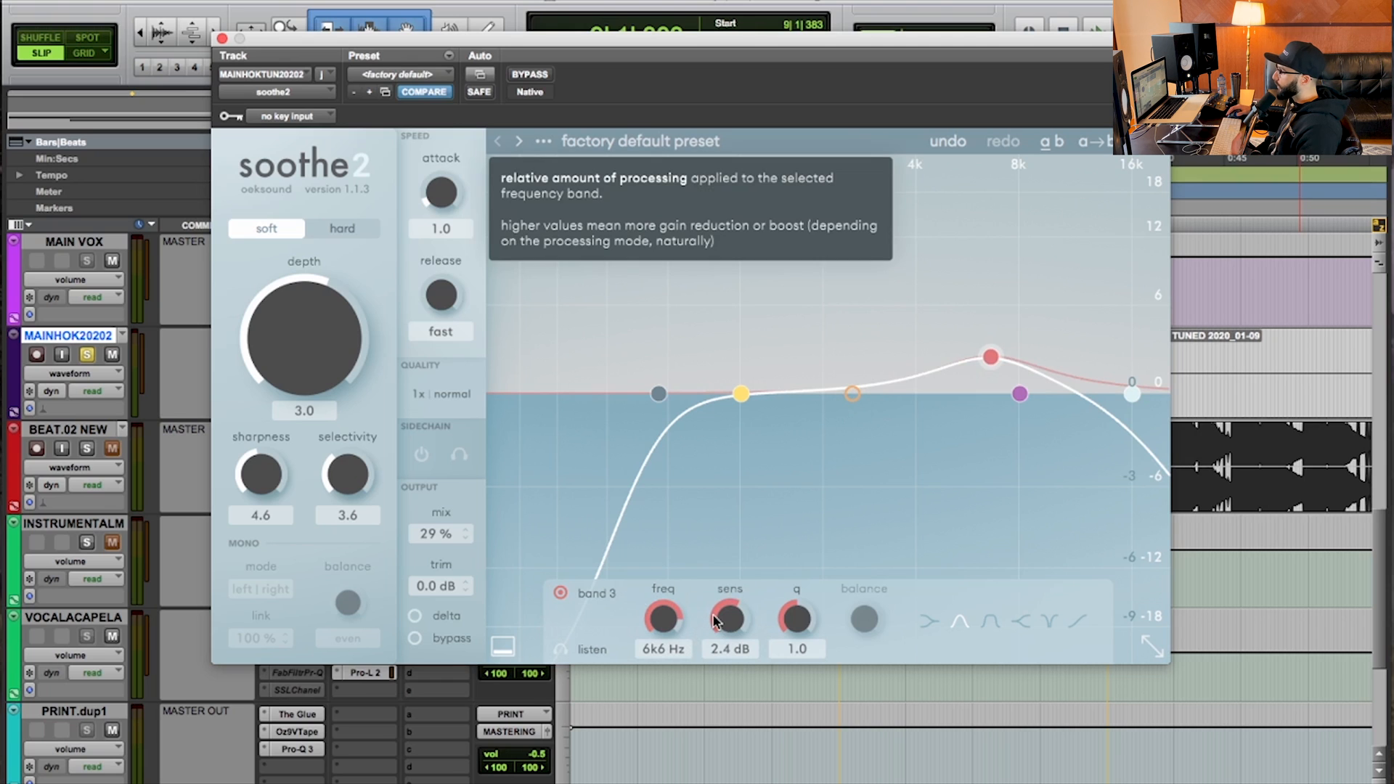
mouse_move(656, 621)
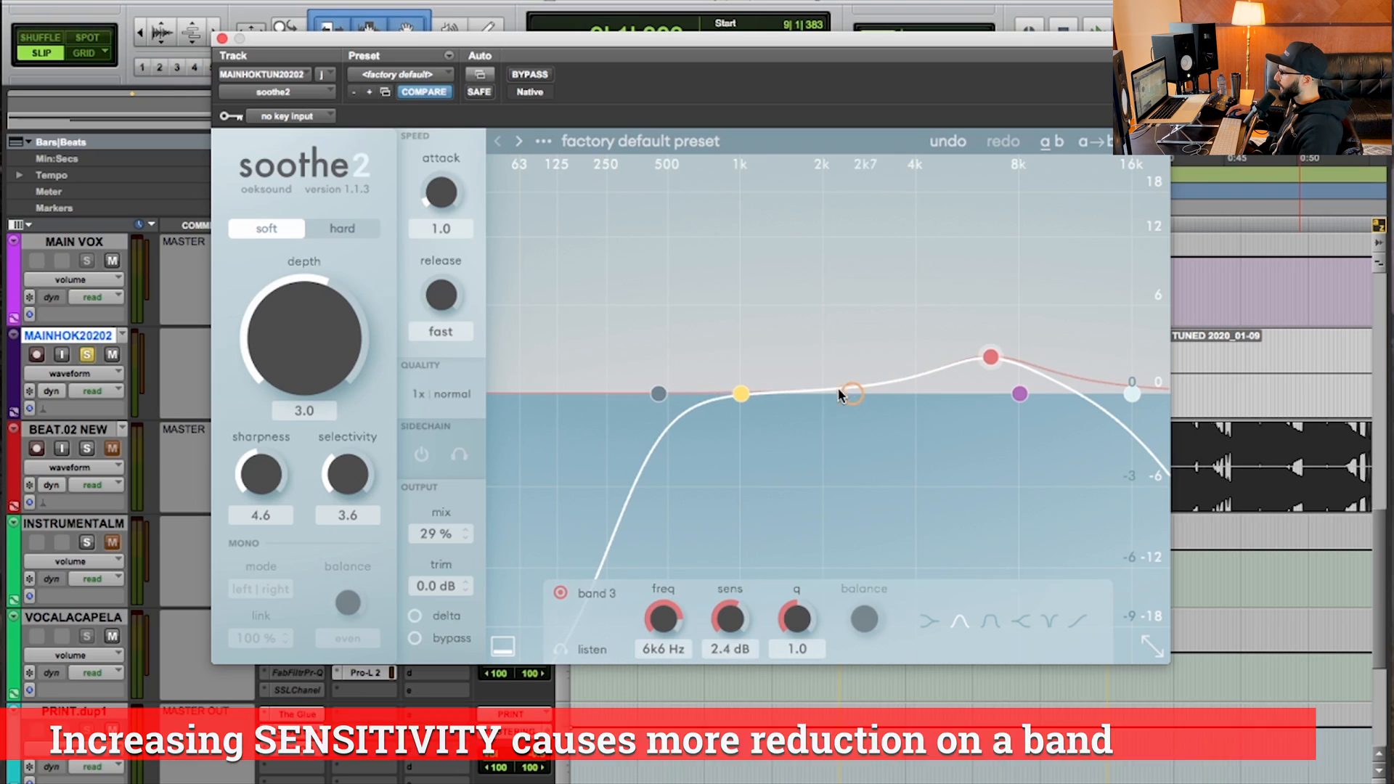
Select the low cut, high cut and band 3 nodes in turn to examine their settings.
left_click(659, 394)
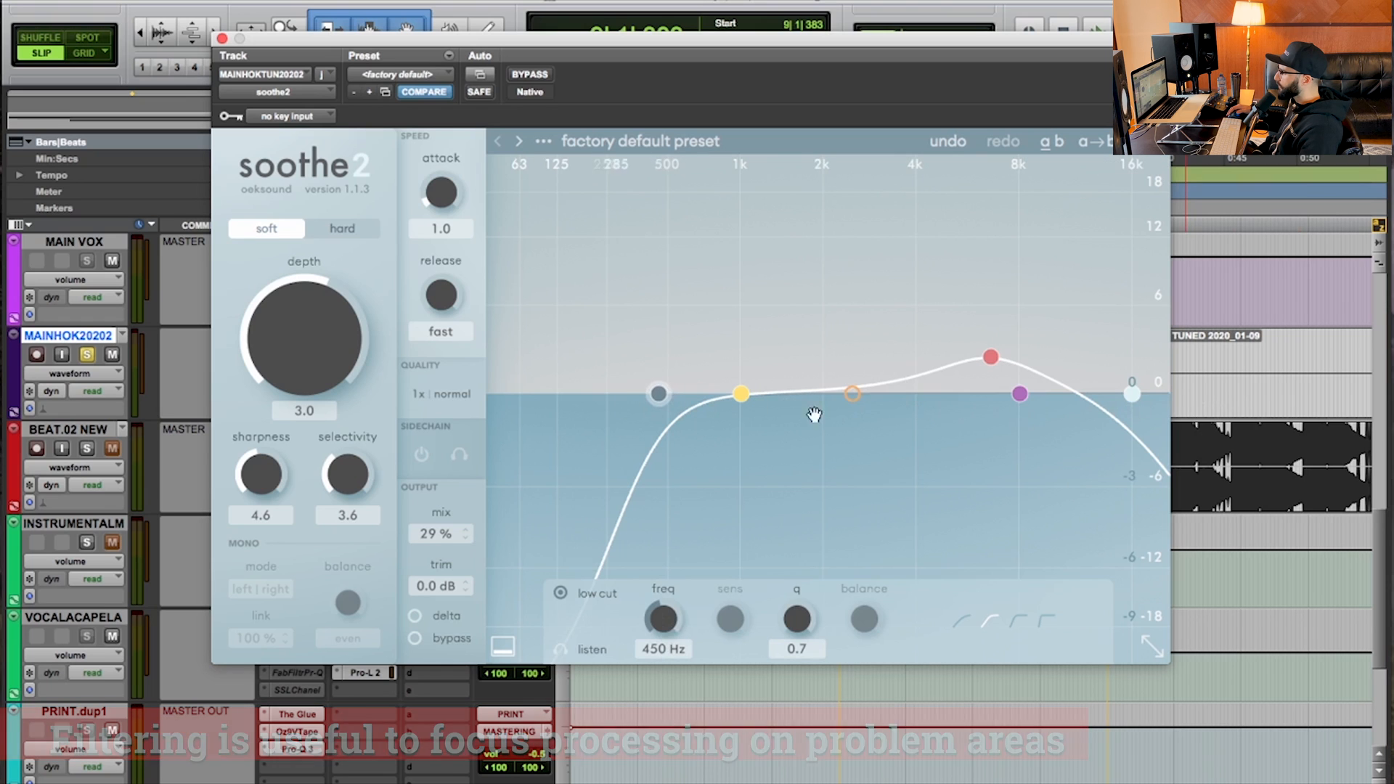
left_click(991, 356)
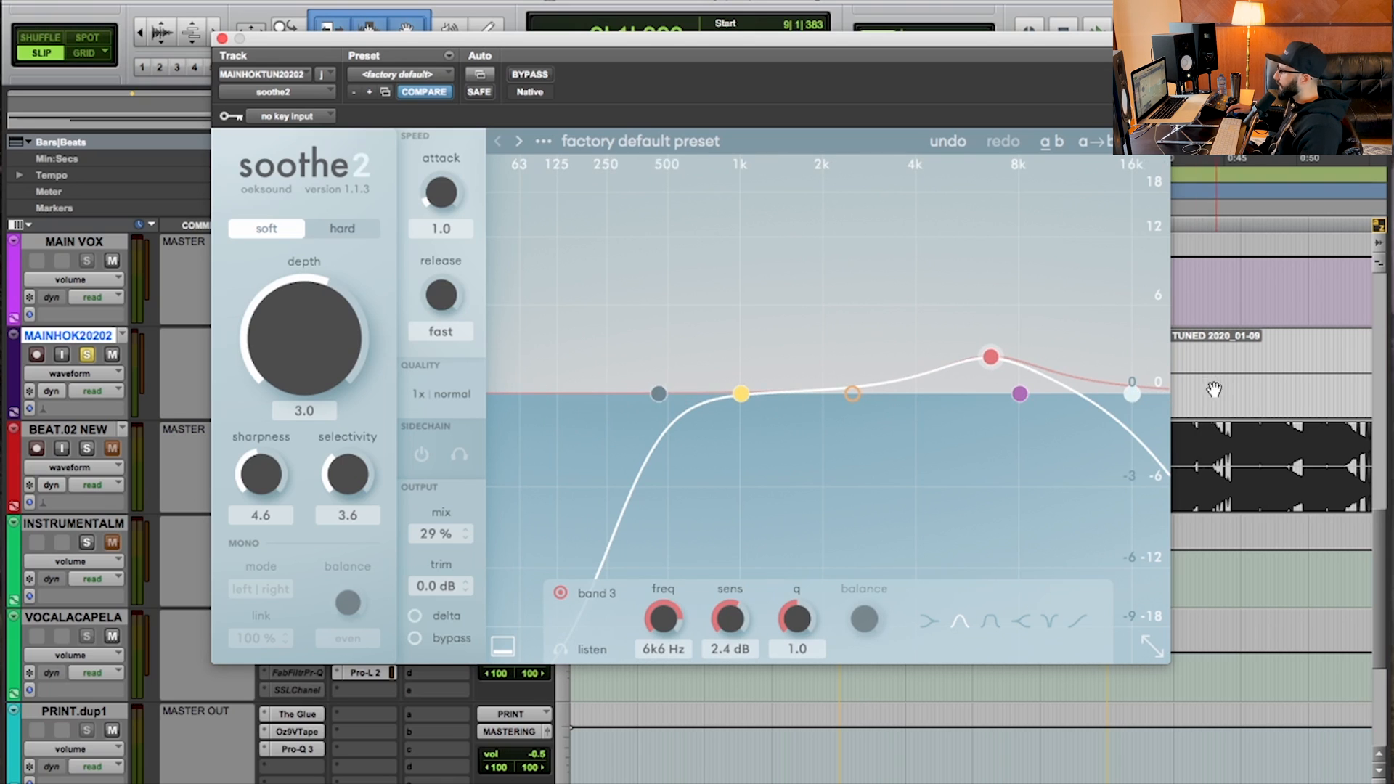
left_click(658, 395)
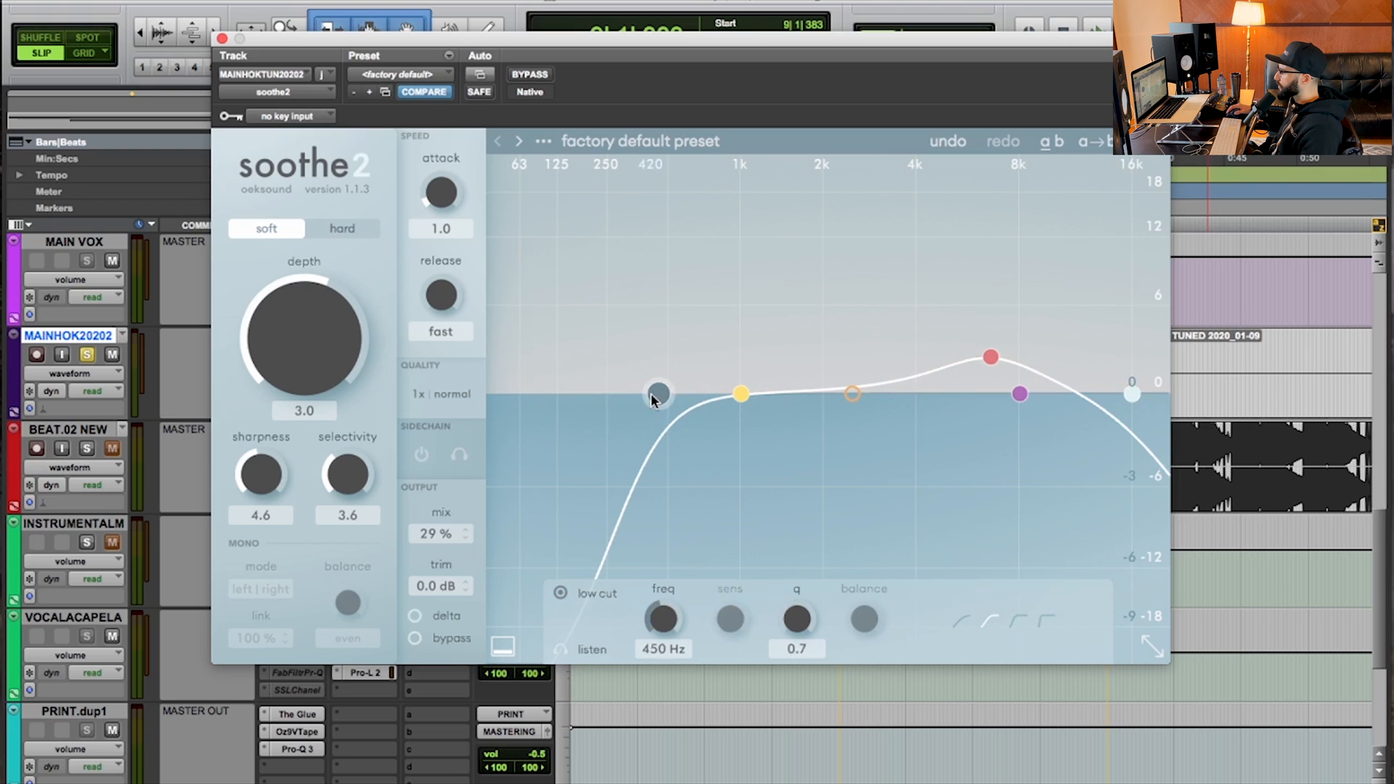
left_click(1132, 395)
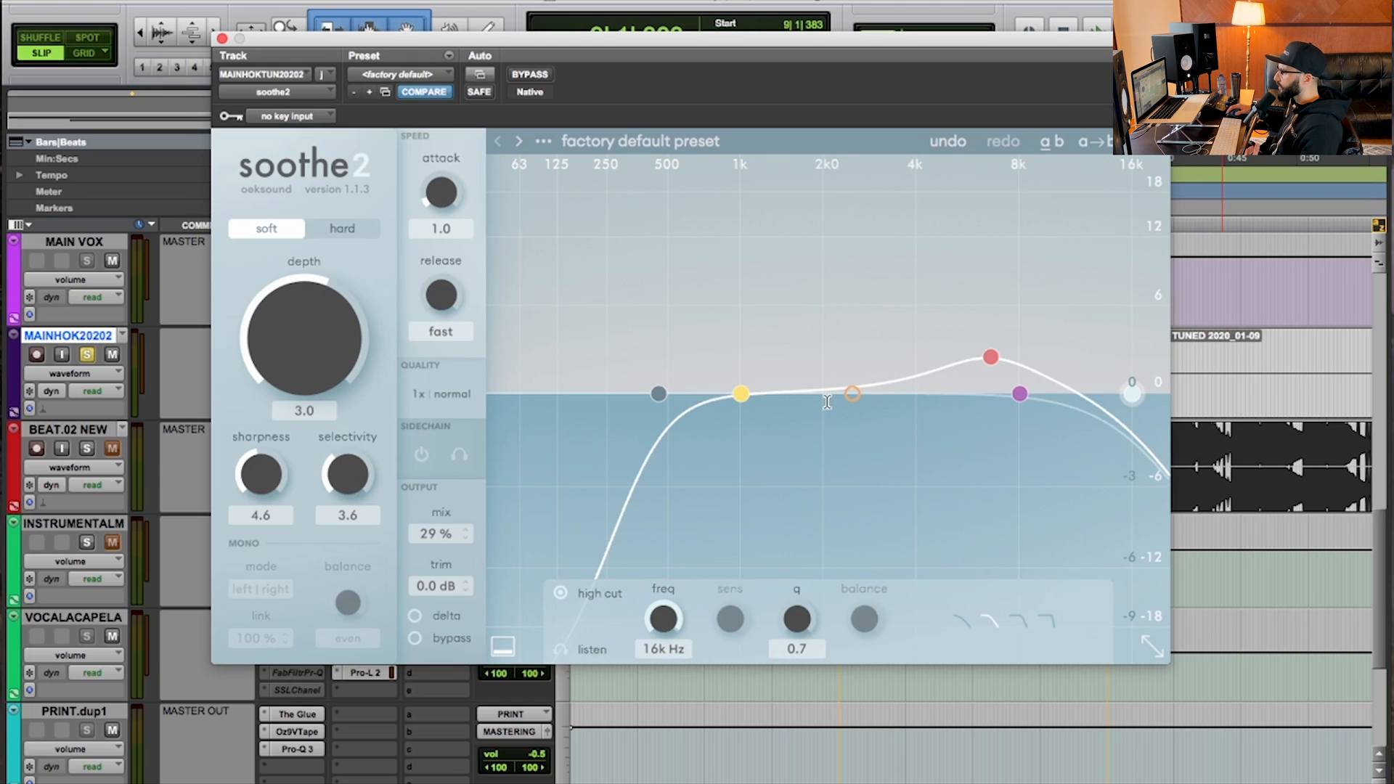
left_click(991, 356)
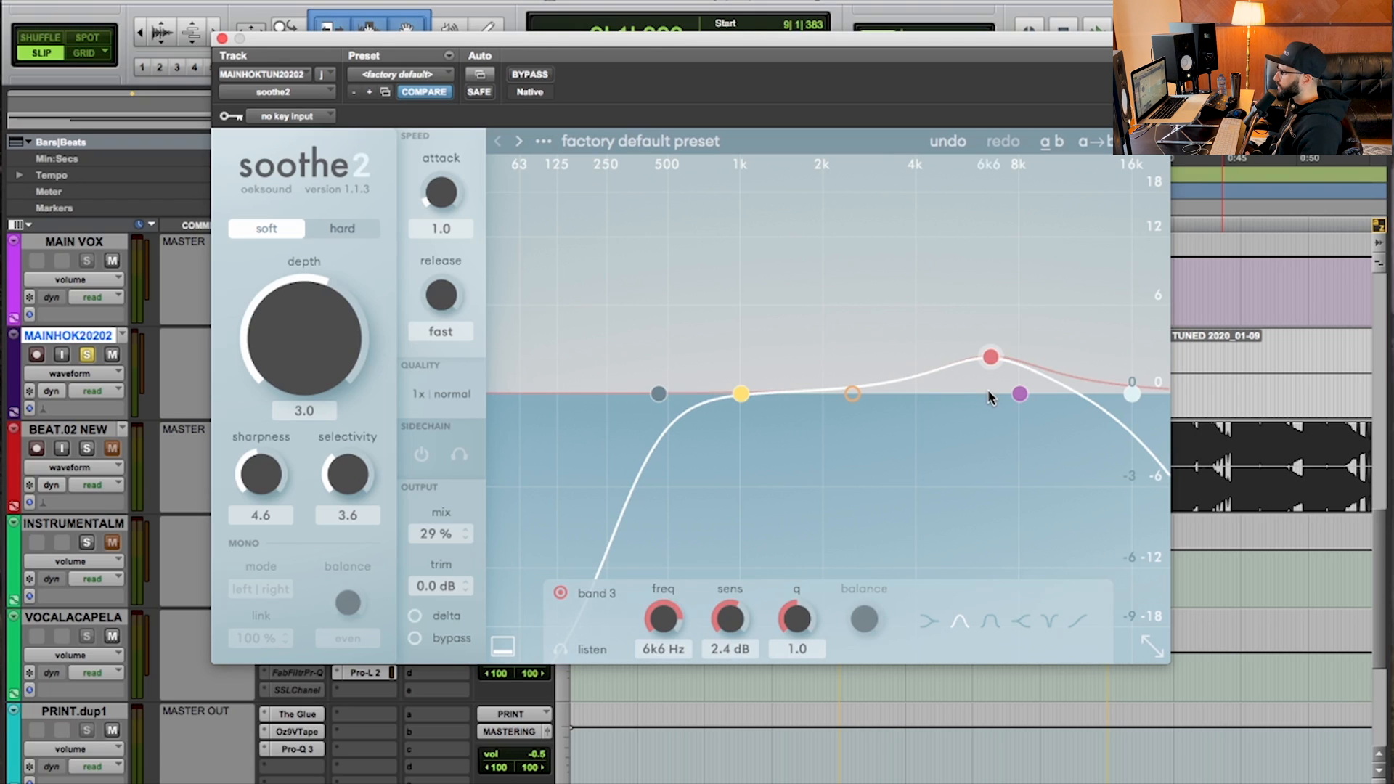
Try the low cut at its lowest frequency and the high cut at 20 kHz, and undo both changes.
left_click_drag(658, 394, 490, 394)
left_click_drag(1134, 393, 1184, 387)
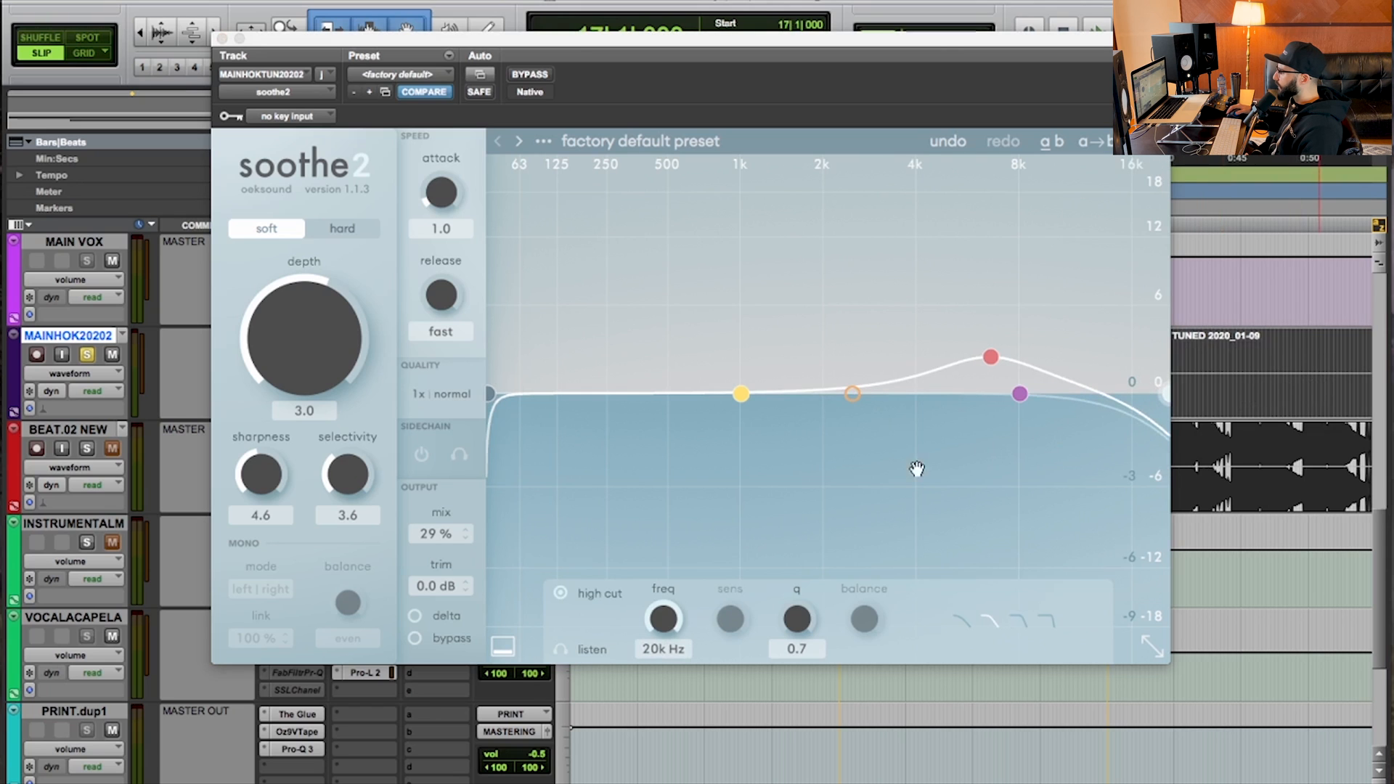
left_click(951, 142)
left_click(952, 143)
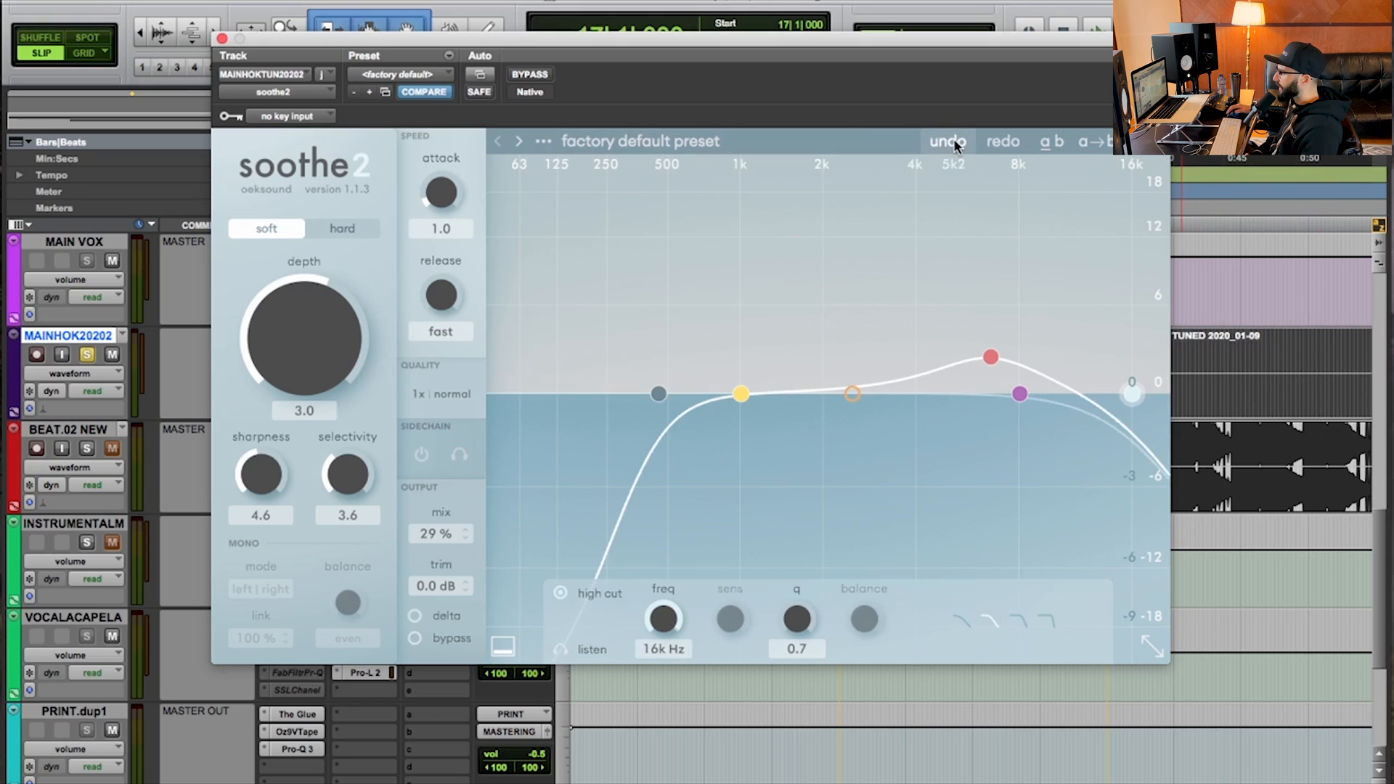
Reactivate band 2 and move it to about 1.8 kHz with a sensitivity of -0.2 dB.
left_click(990, 356)
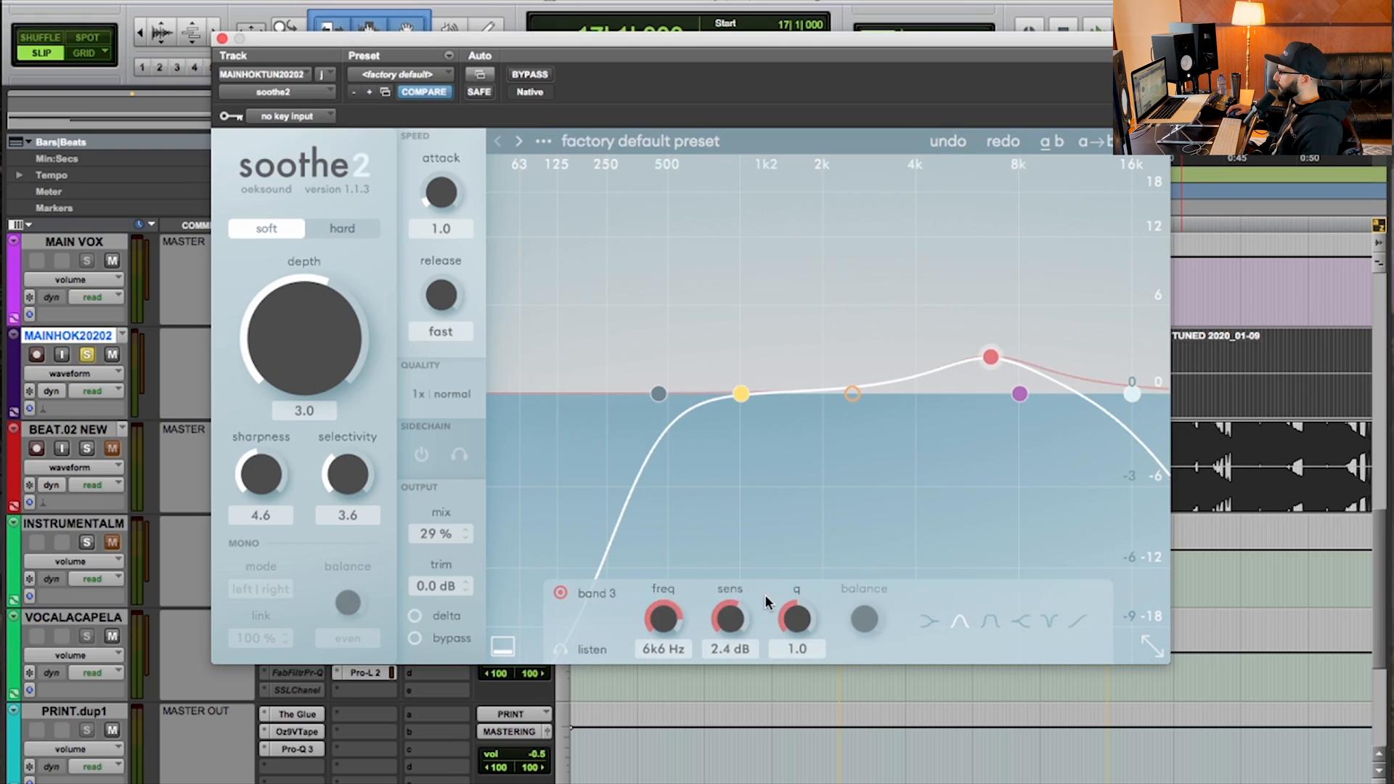
left_click_drag(844, 399, 814, 397)
mouse_move(790, 242)
left_click(870, 230)
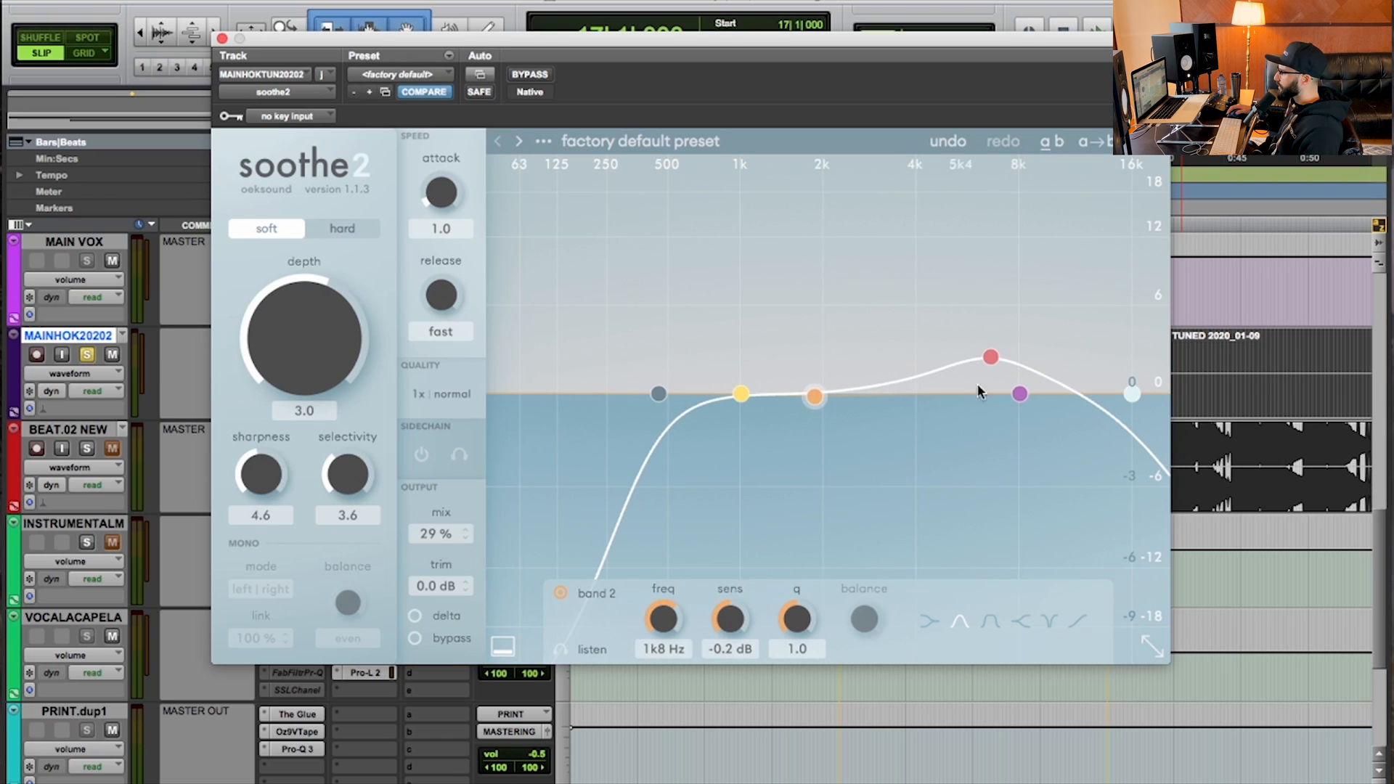
Close the plug-in window and move the soothe2 insert from the hook track to the MAIN VOX track.
left_click(222, 38)
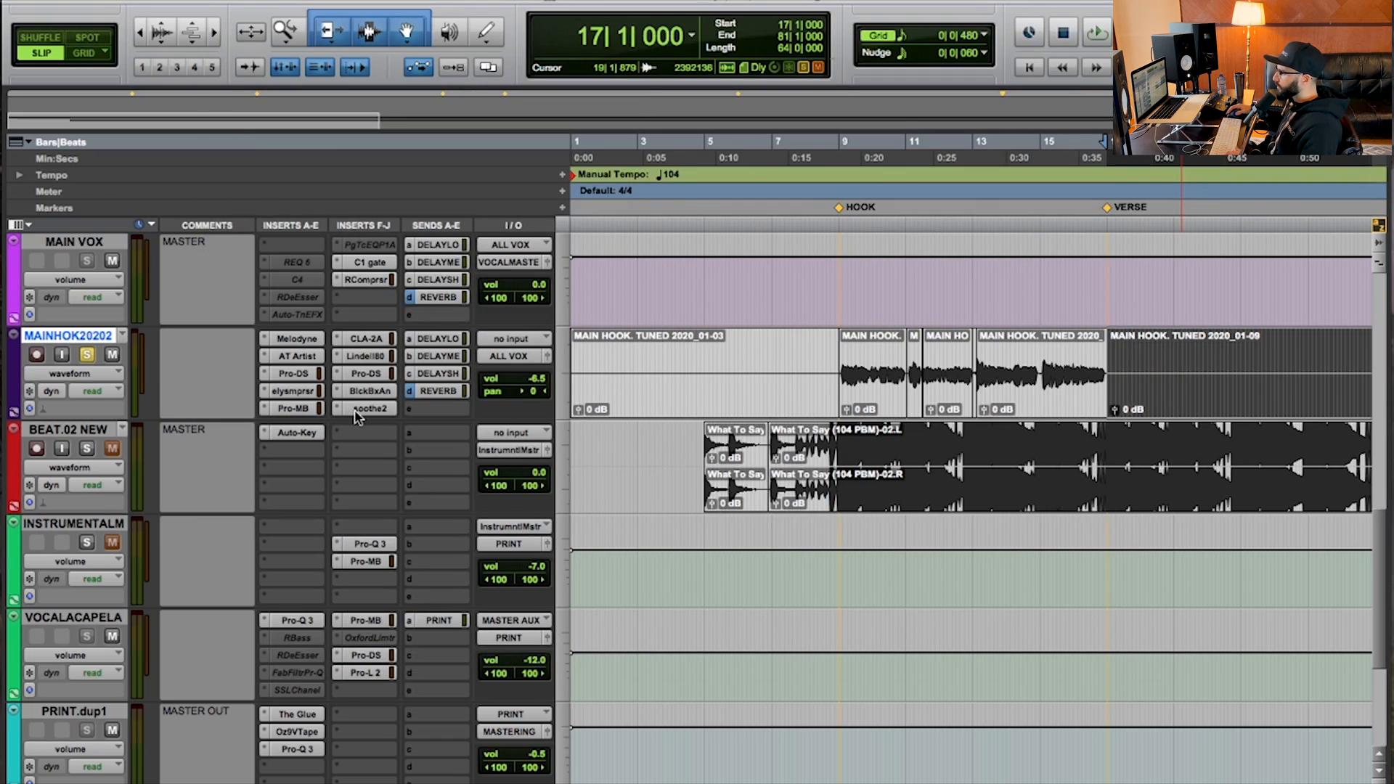
left_click_drag(356, 413, 359, 320)
right_click(376, 320)
left_click(394, 335)
Insert a fresh oeksound soothe2 in the hook track's emptied insert slot.
left_click(363, 410)
mouse_move(395, 410)
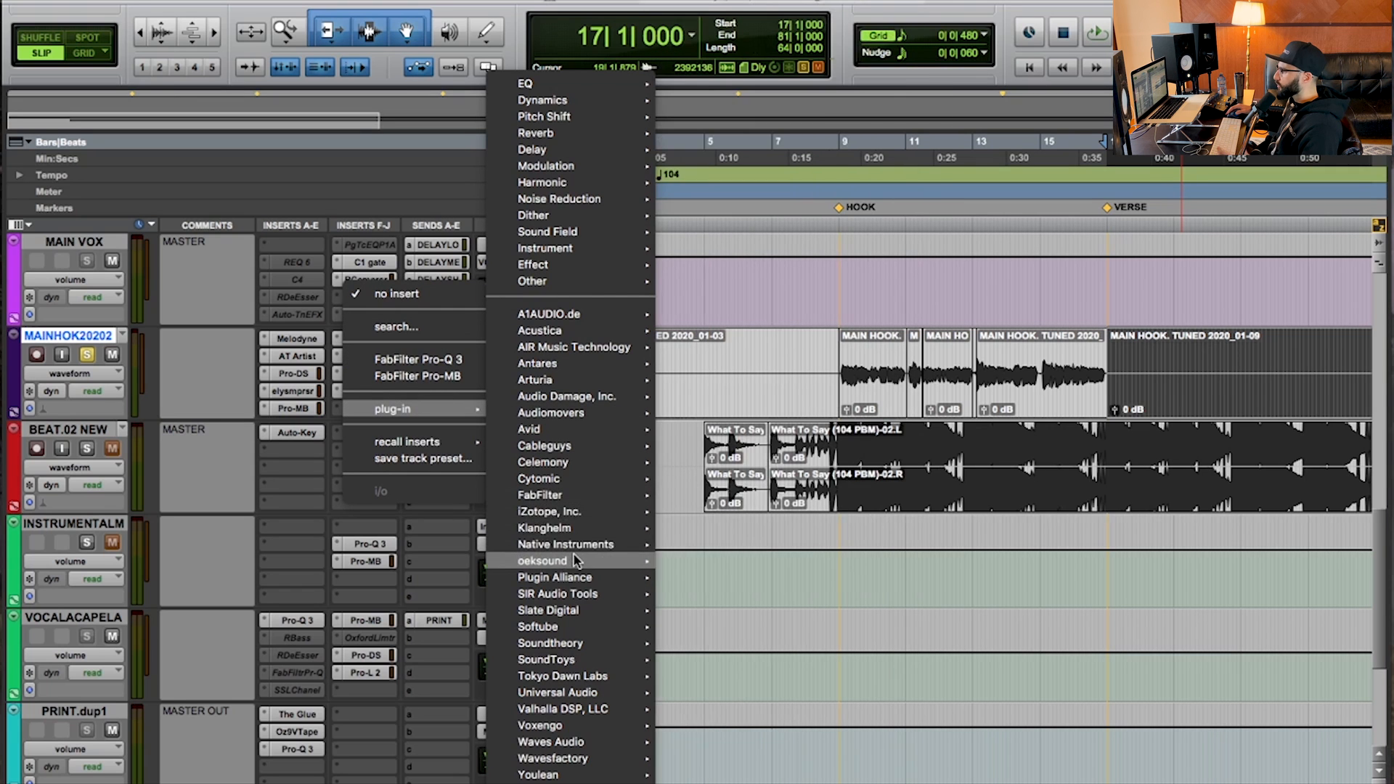
left_click(705, 568)
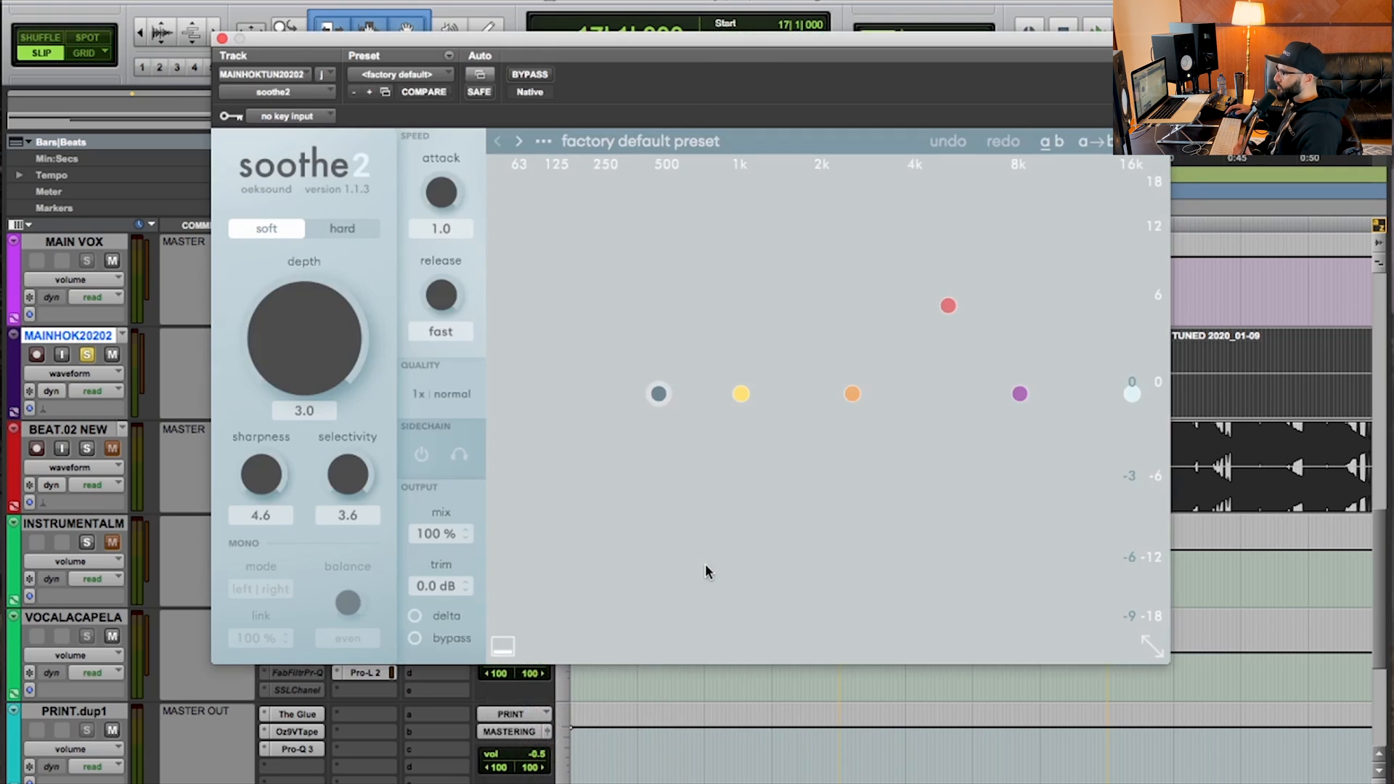
Browse soothe2's Vocals presets and load the Vocal de-esser preset on the hook track.
left_click_drag(607, 52, 575, 87)
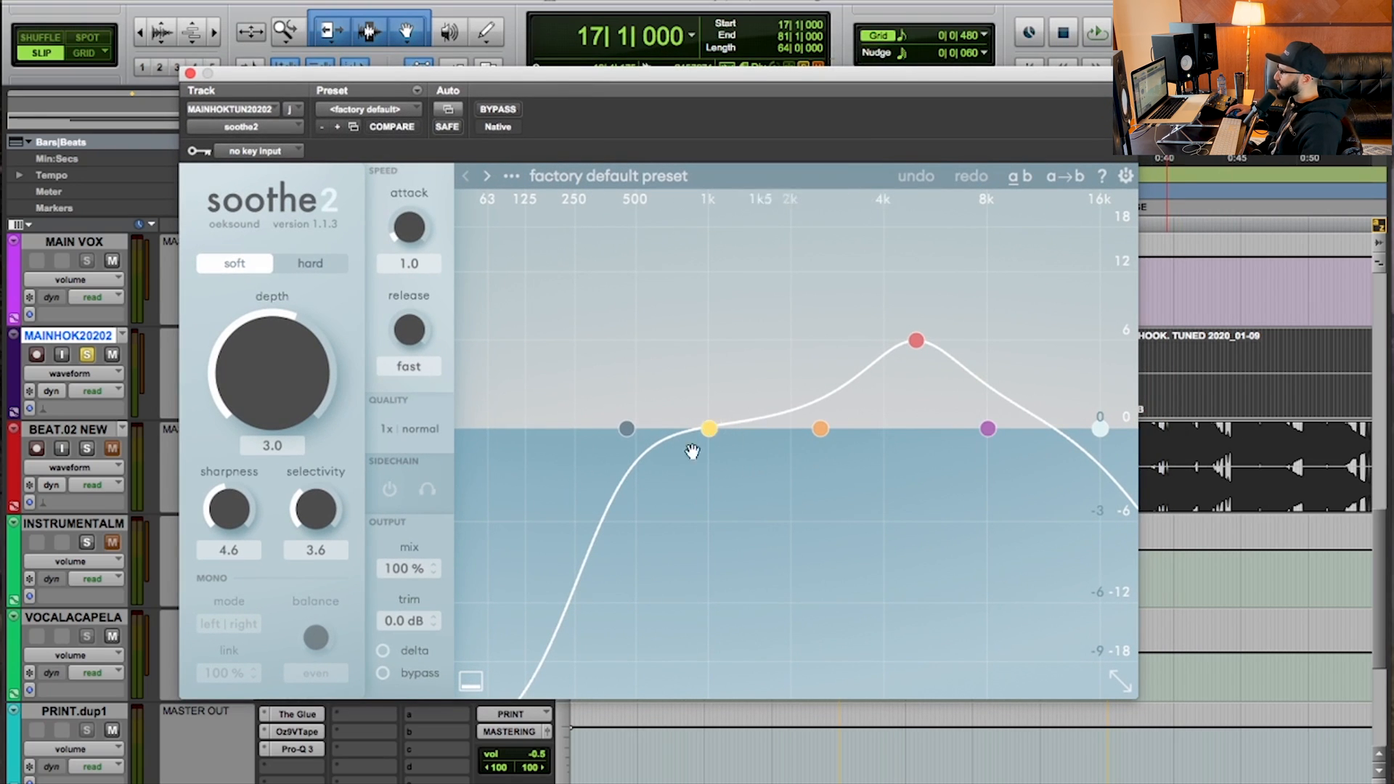
left_click(570, 178)
scroll(546, 436, "down", 1)
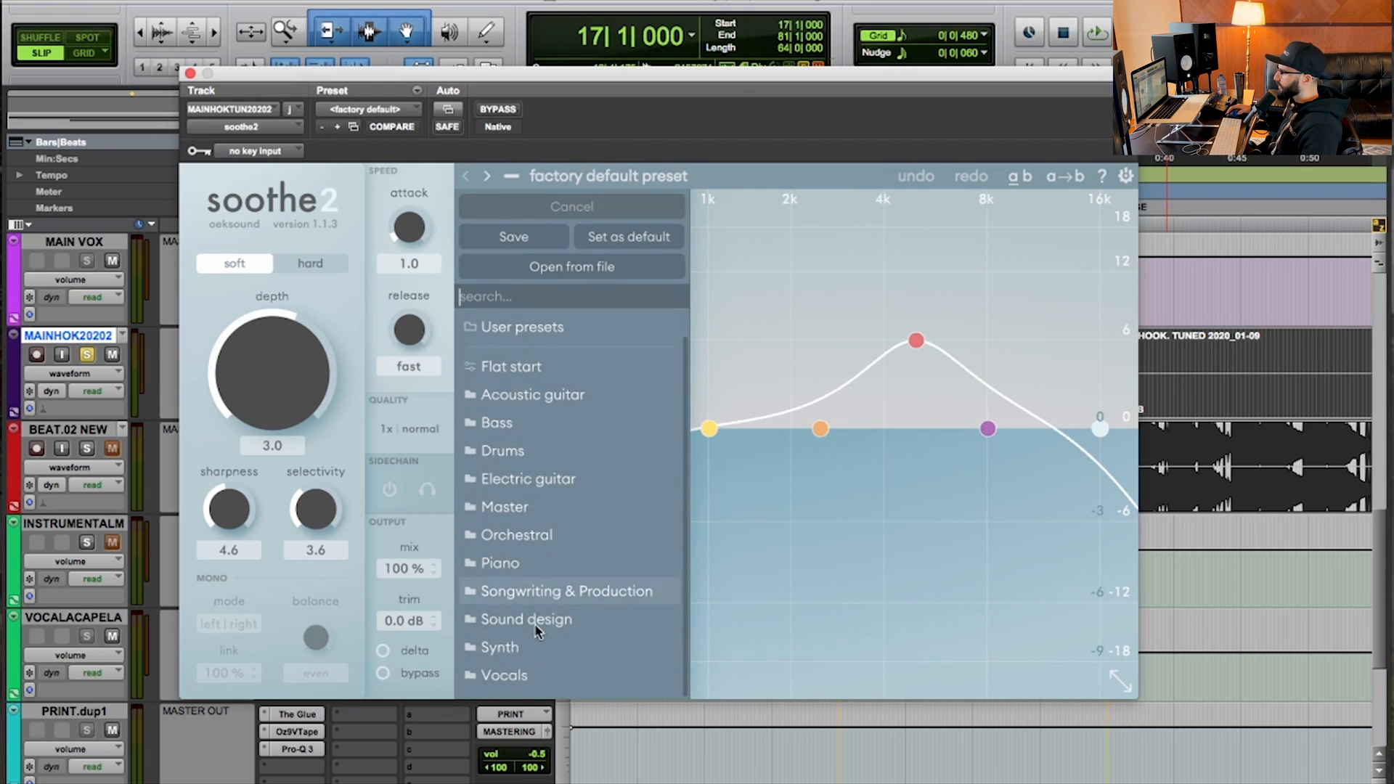
left_click(501, 676)
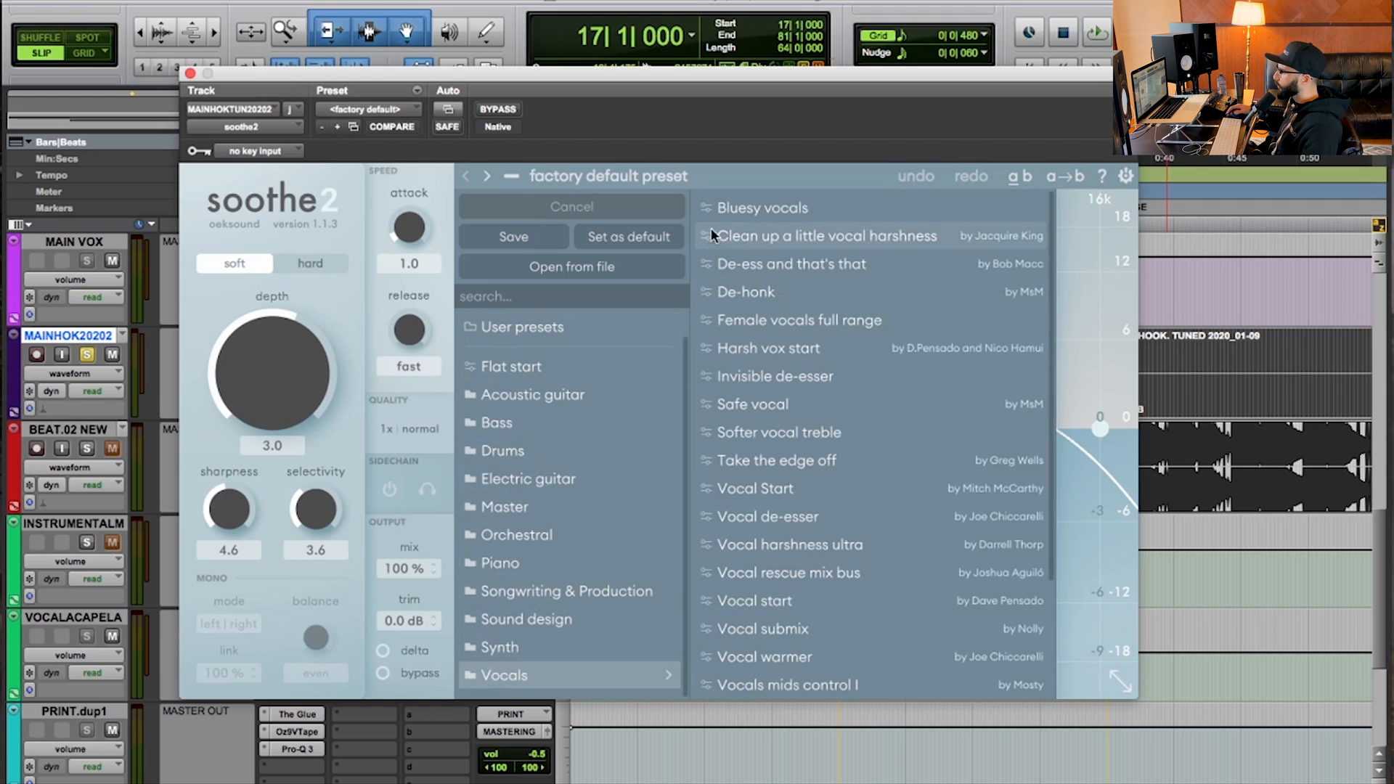
scroll(782, 442, "down", 3)
scroll(781, 441, "down", 2)
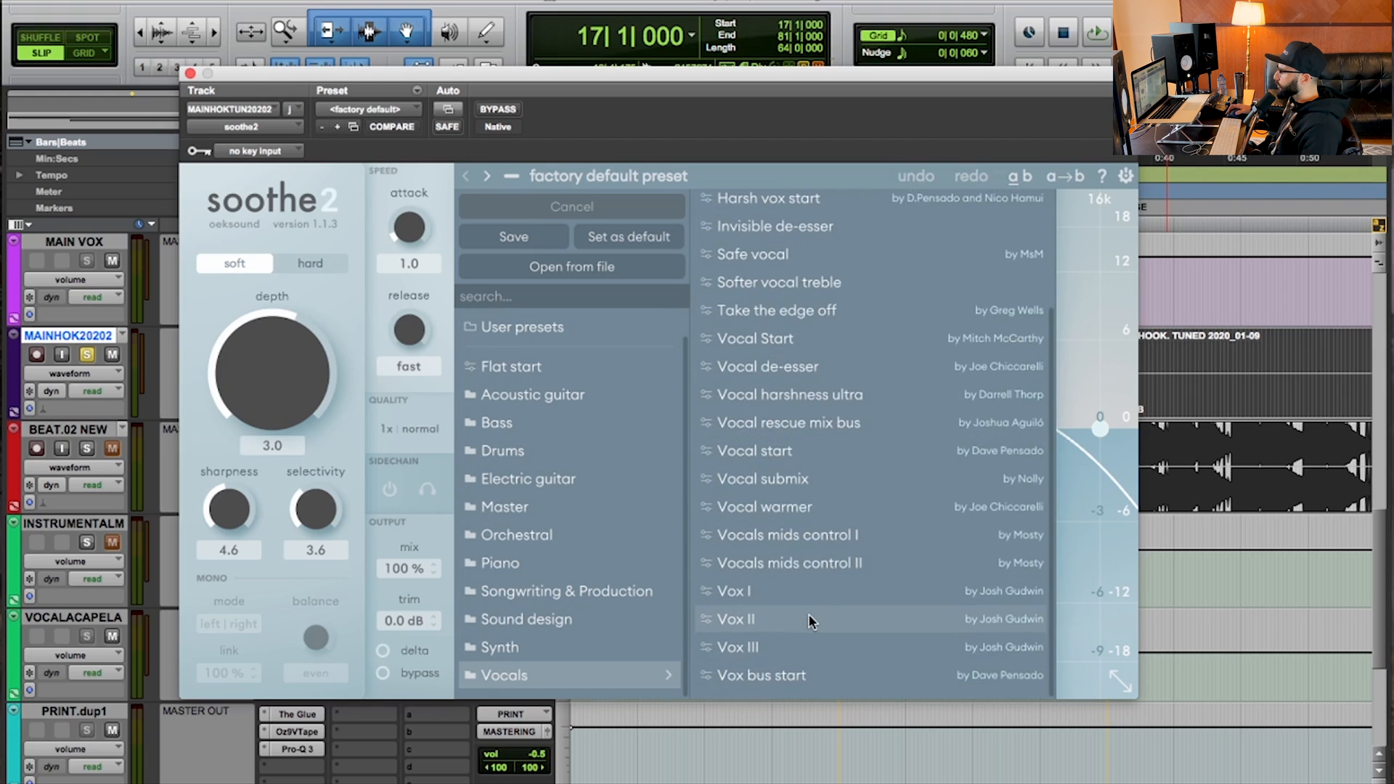
scroll(794, 573, "up", 4)
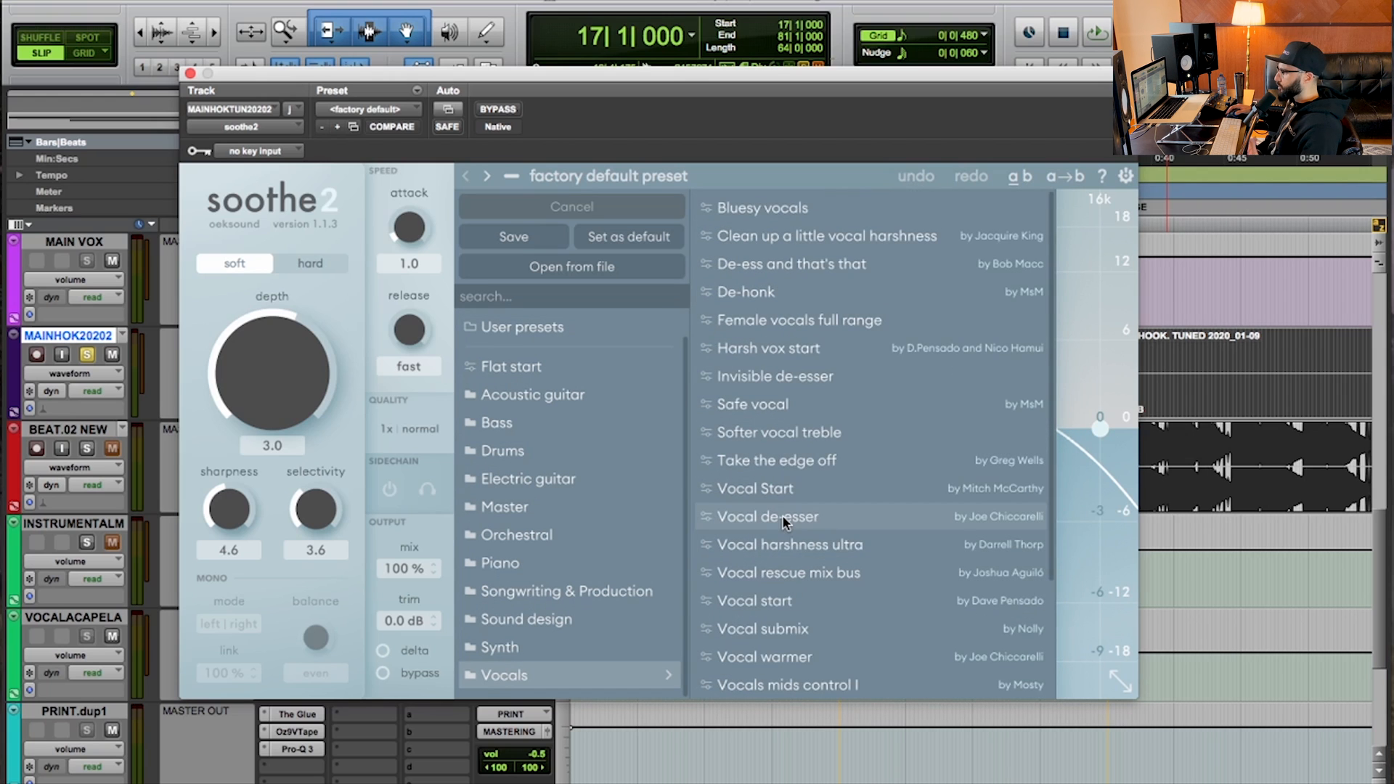
scroll(785, 516, "down", 4)
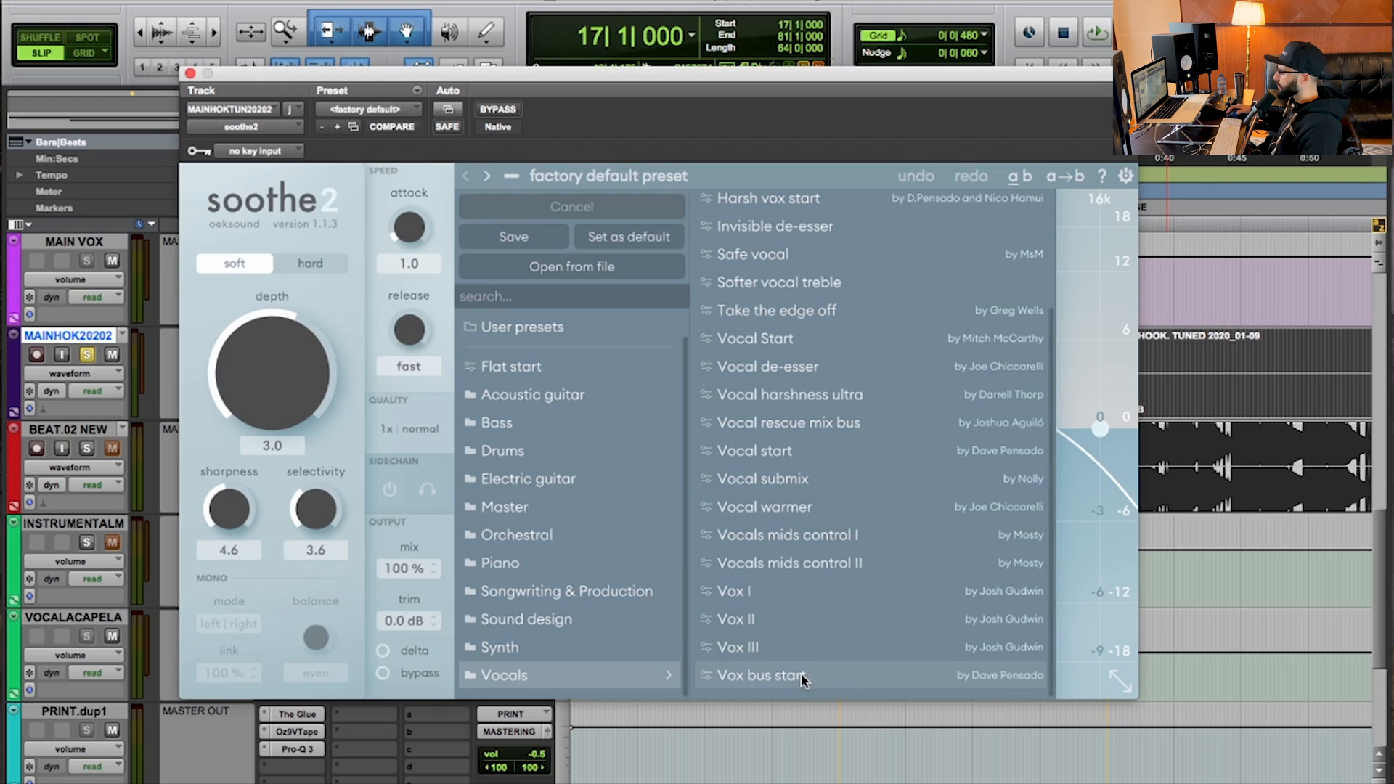
left_click(797, 370)
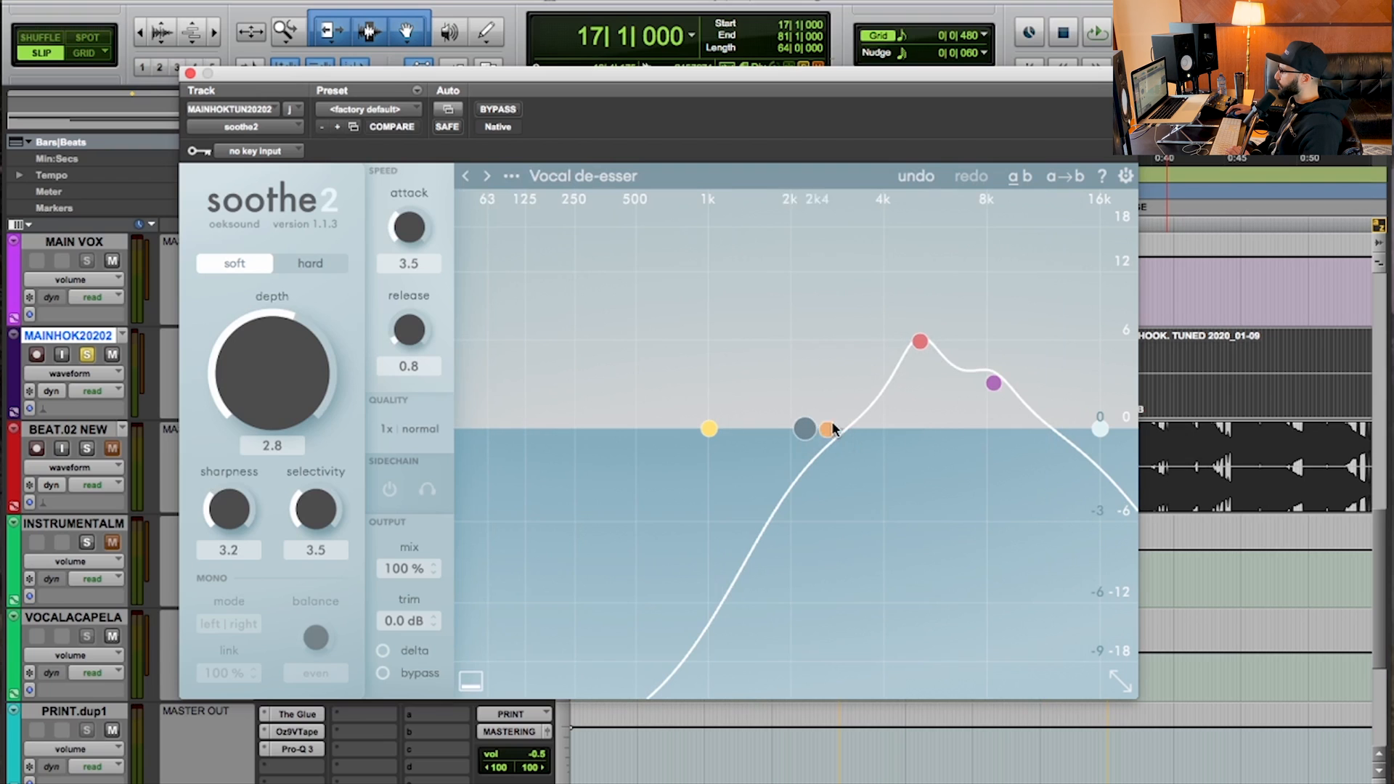
Inspect the preset's low cut and band 3 settings, and deactivate band 4.
left_click(805, 430)
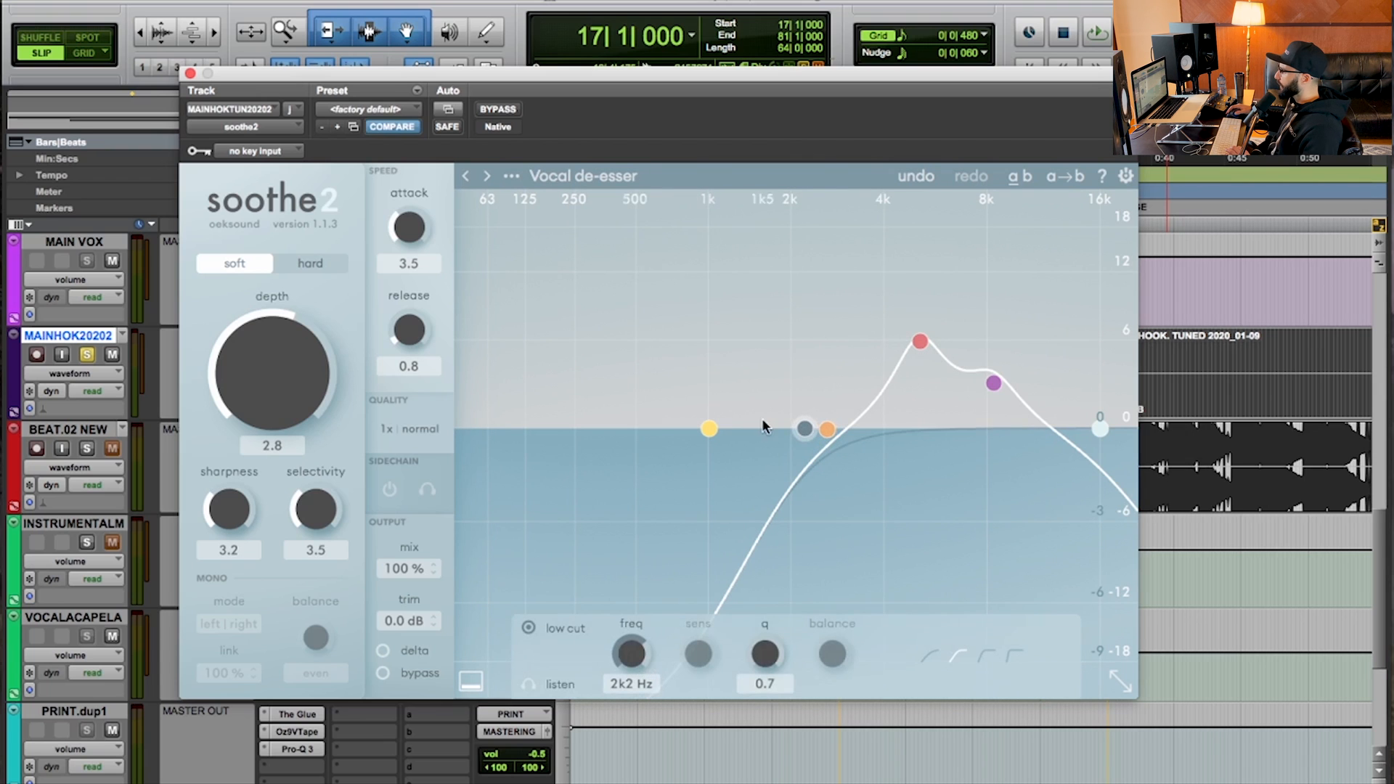
left_click(918, 341)
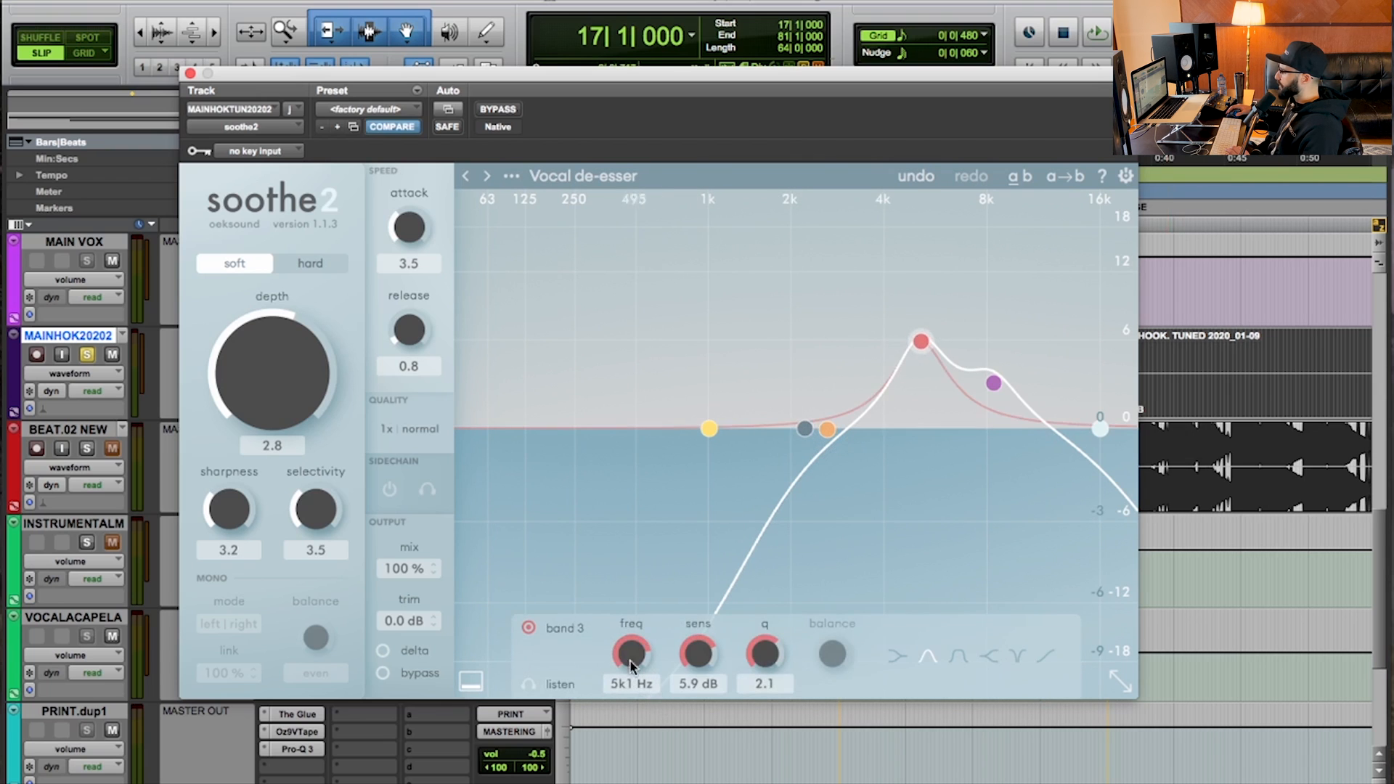
double_click(994, 384)
left_click(995, 499)
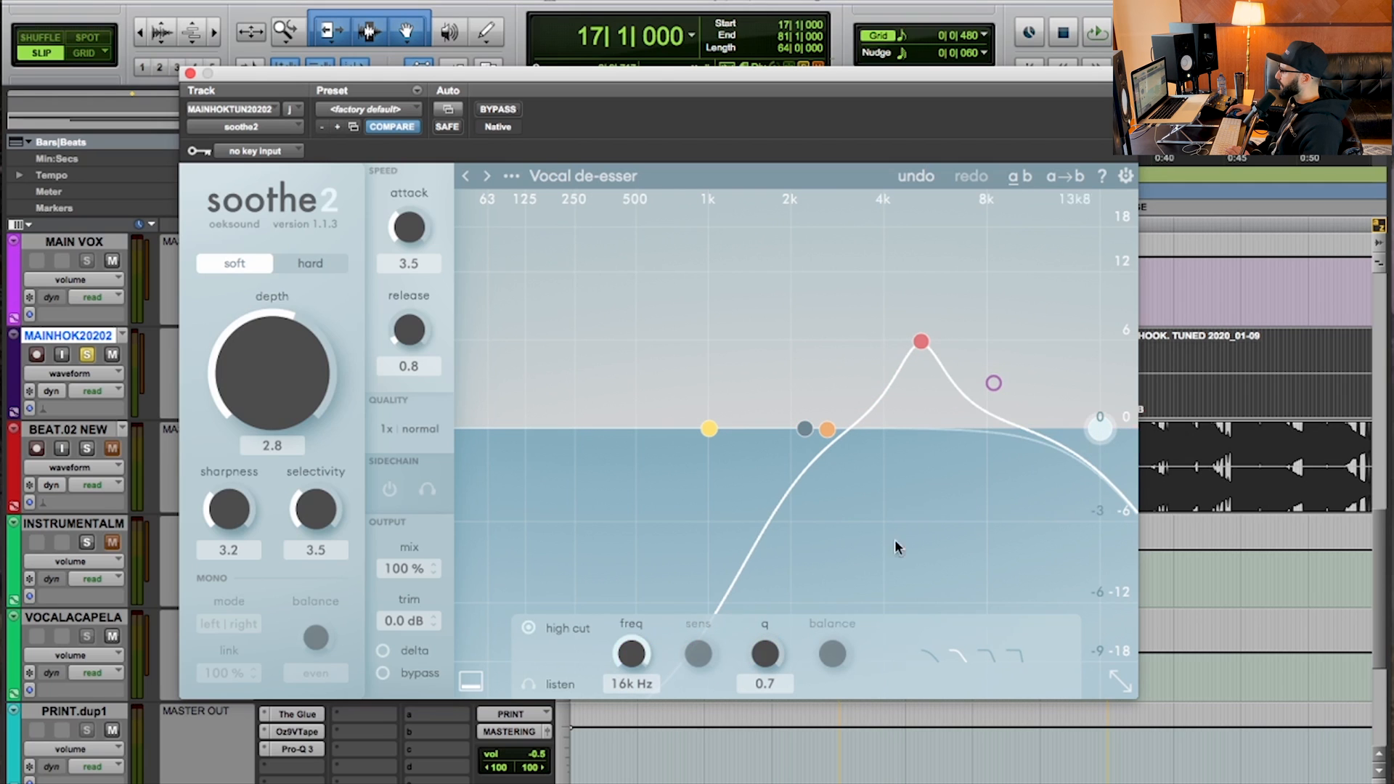
Move the plug-in window aside, select the main hook from bar 9 to bar 11, and play it briefly.
left_click_drag(315, 66, 351, 138)
left_click(695, 245)
left_click(657, 249)
left_click(661, 136)
left_click_drag(659, 146, 711, 580)
left_click(865, 402)
left_click_drag(830, 580, 707, 113)
key("space")
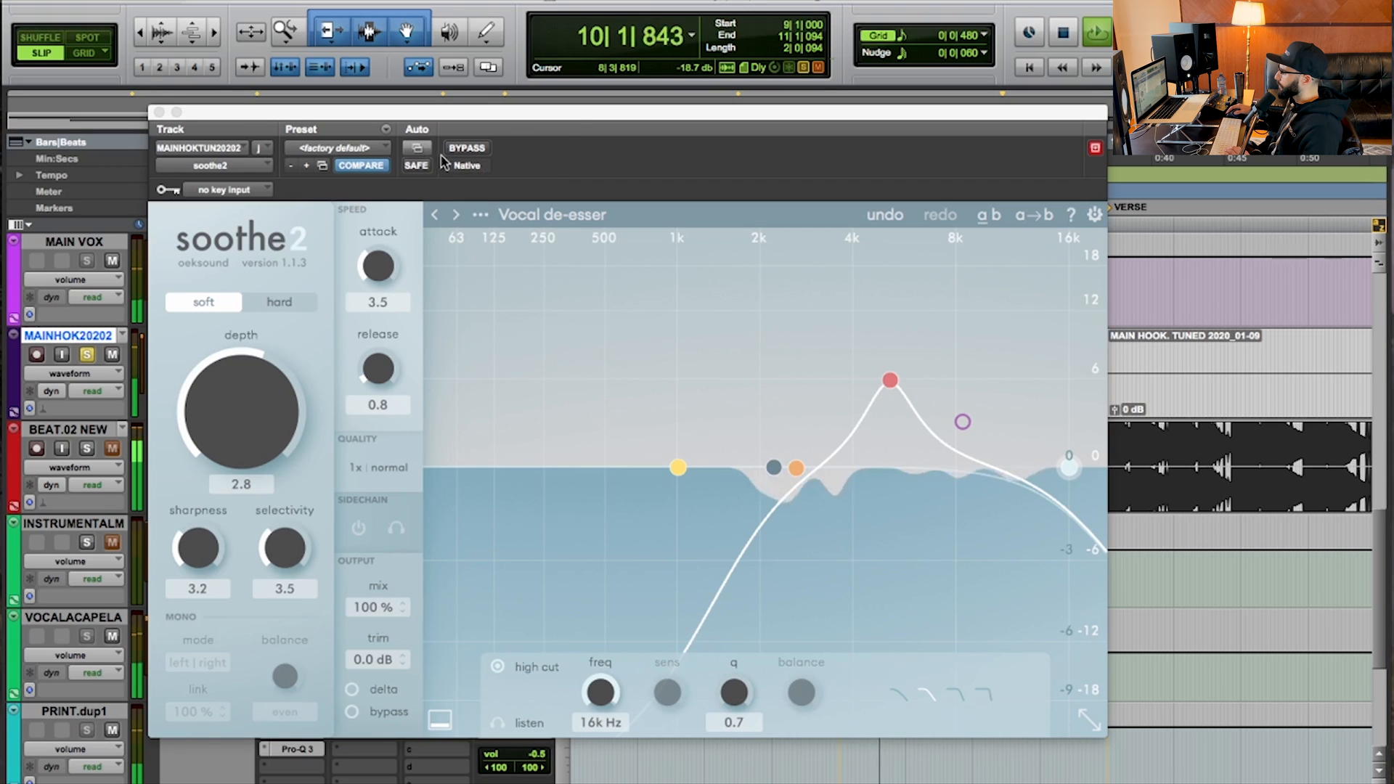
key("space")
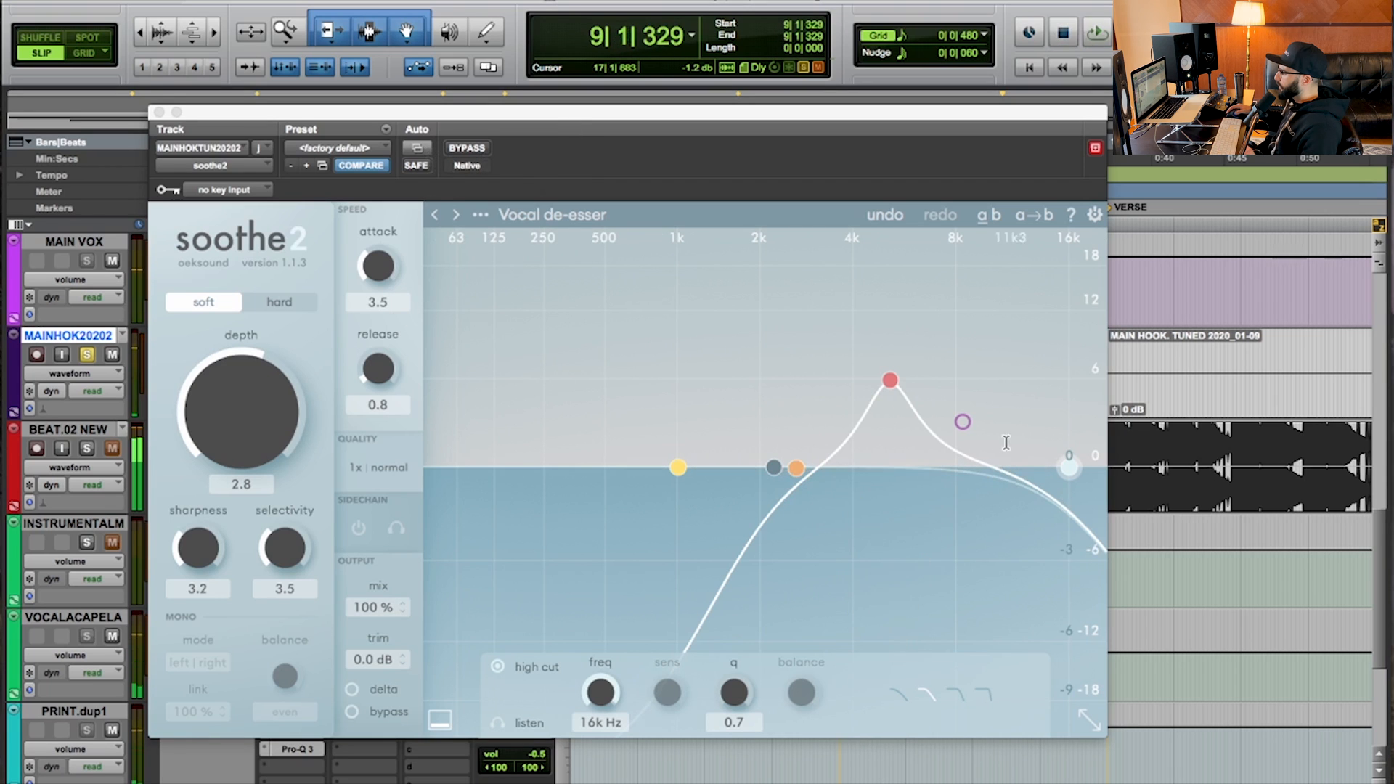
Play the hook, try the output mix at 50% against the bypassed sound, and set the mix to 30%.
left_click(946, 503)
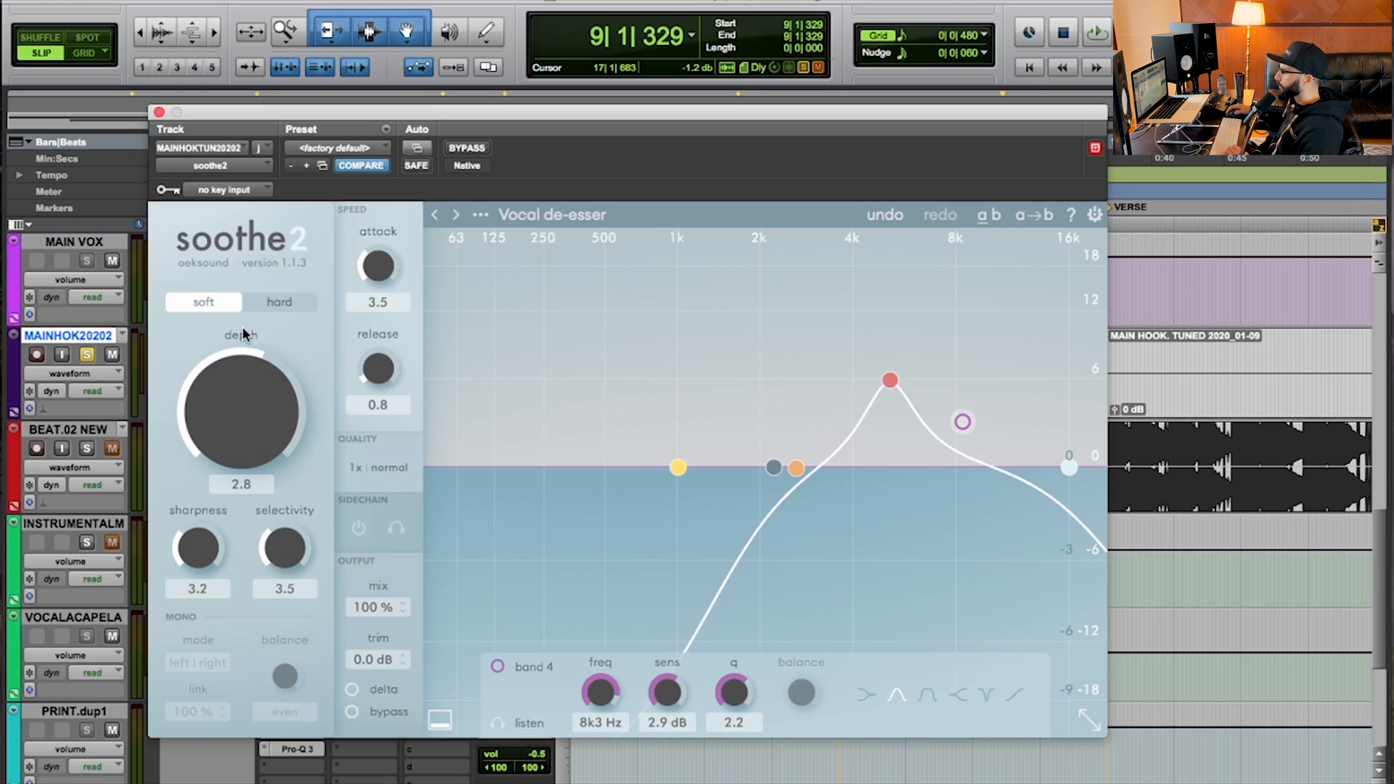
mouse_move(363, 609)
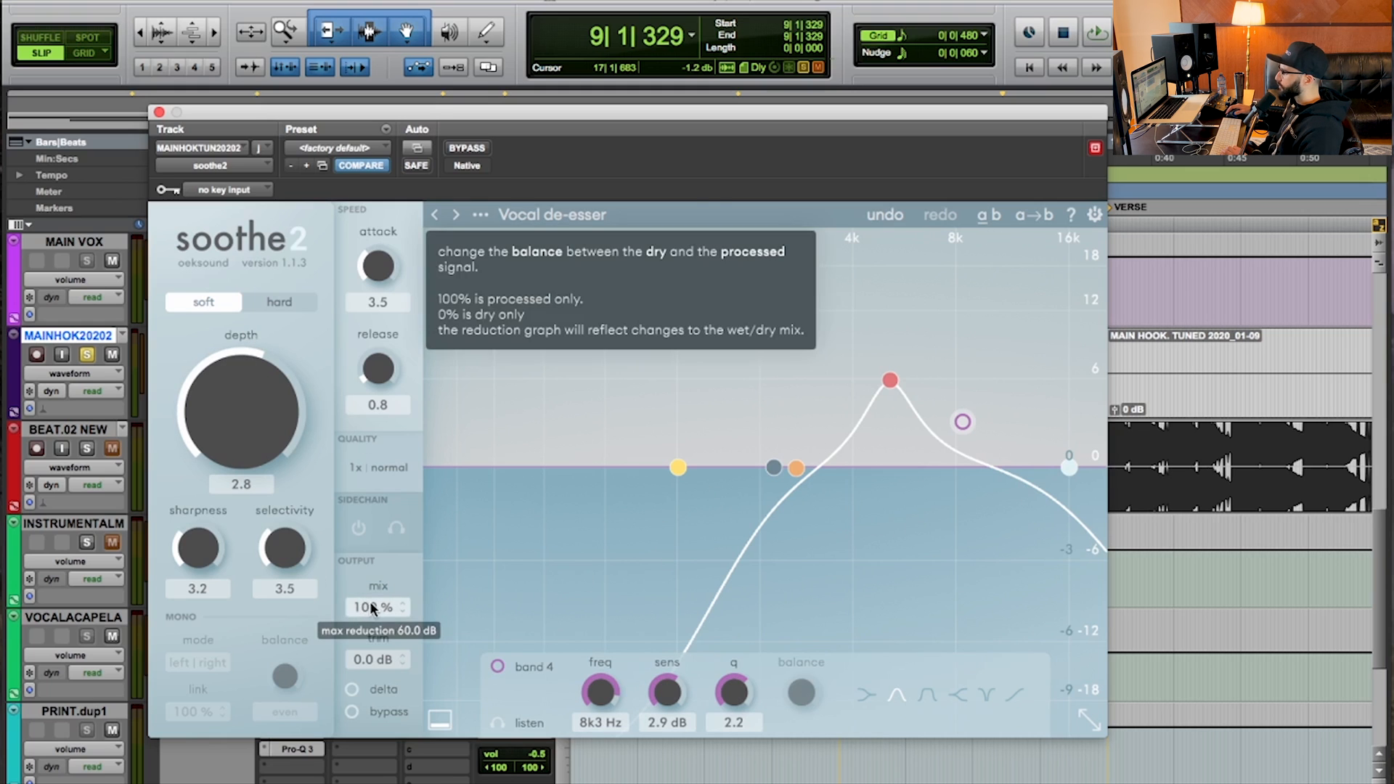
key("space")
left_click_drag(375, 603, 360, 756)
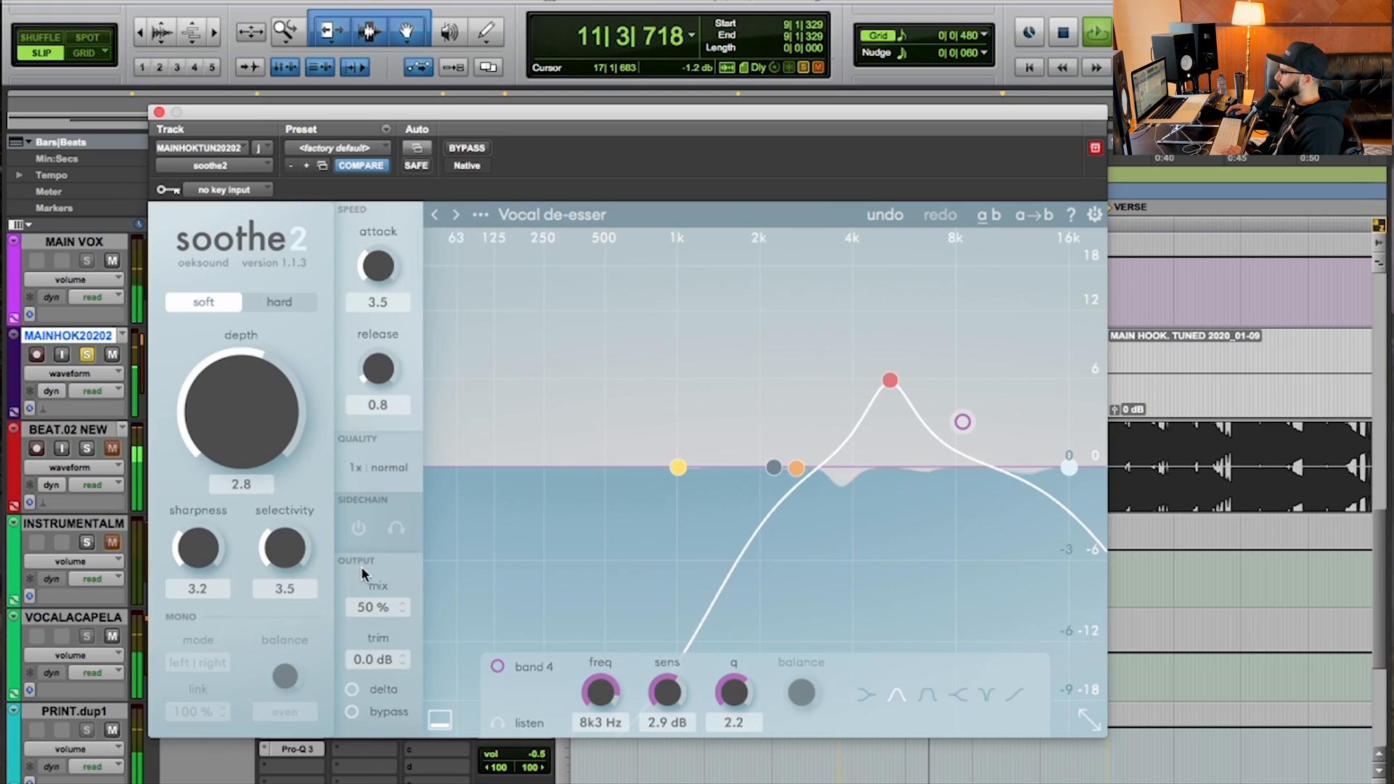
left_click(468, 148)
left_click(479, 149)
left_click_drag(377, 603, 369, 663)
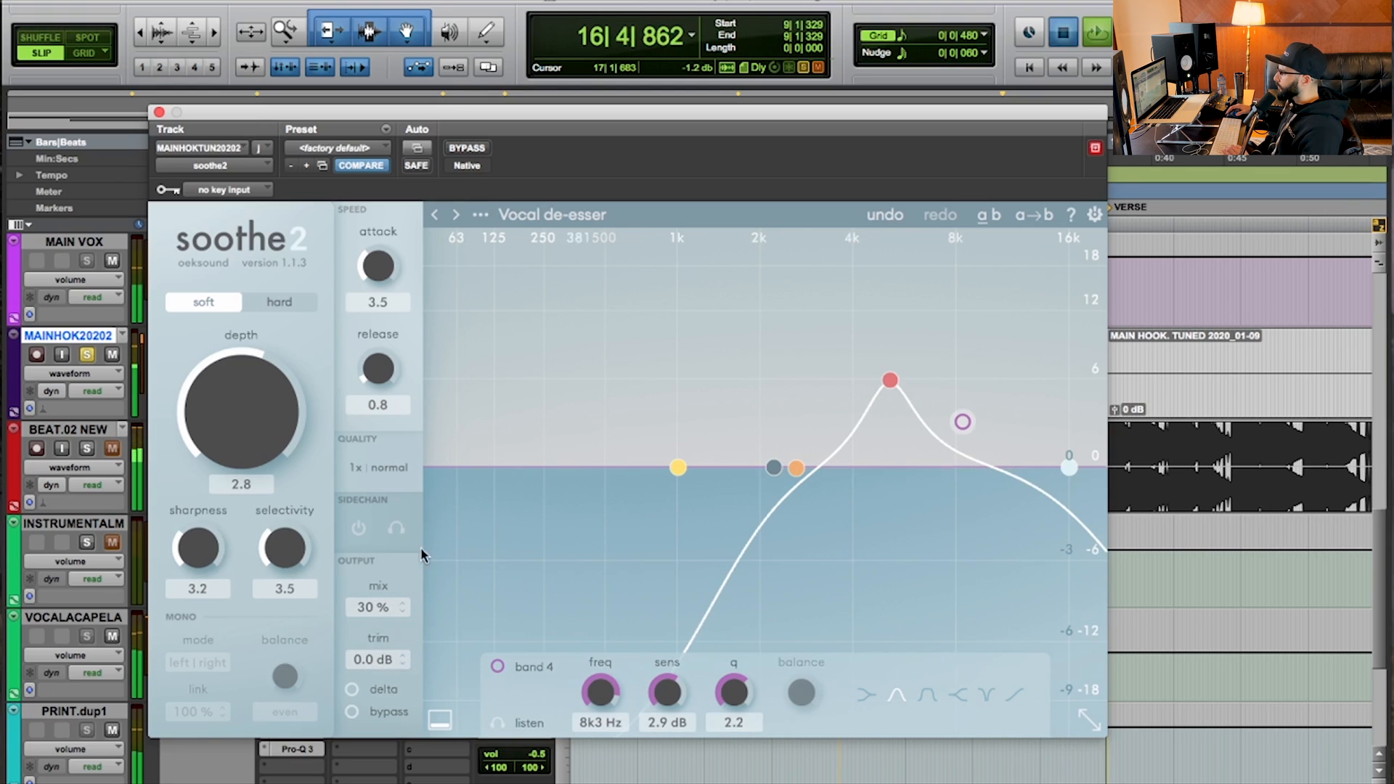
key("space")
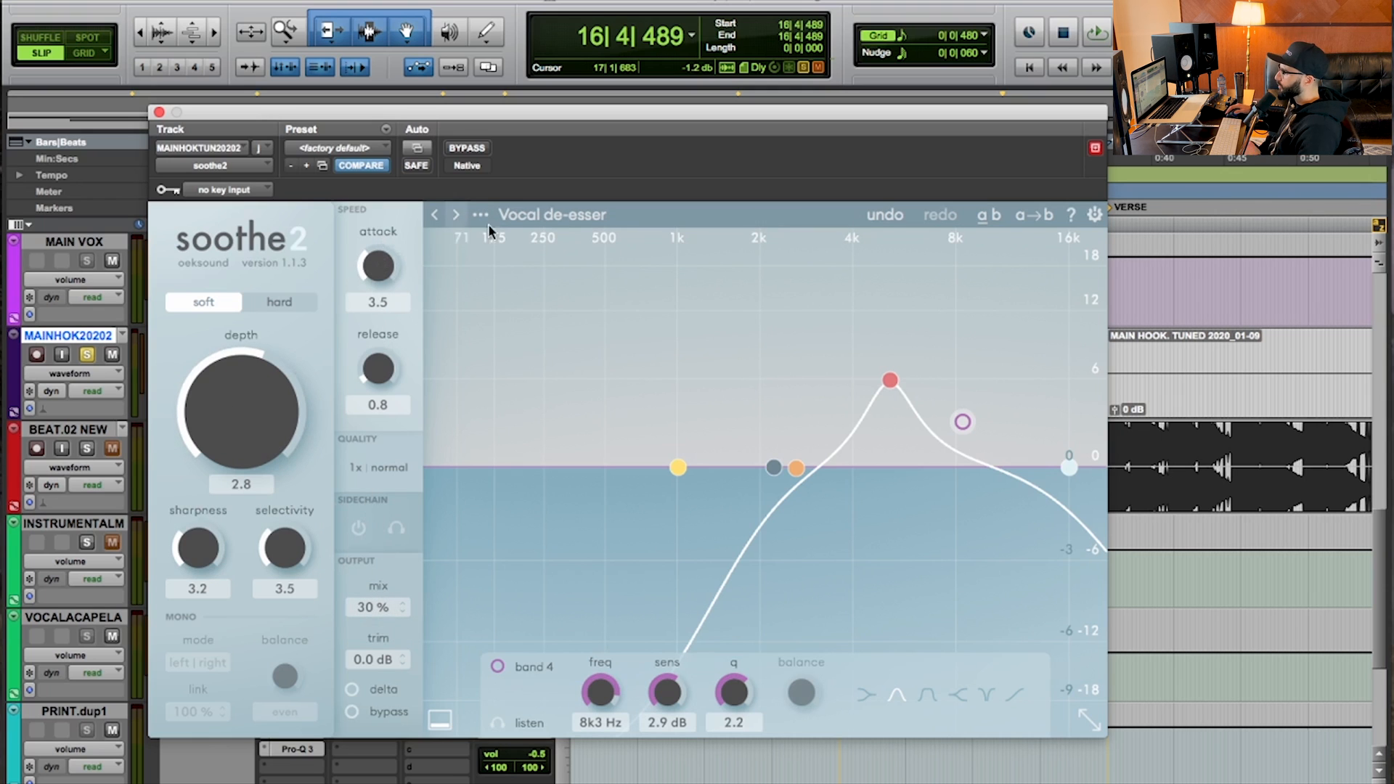
Check the User presets folder and load the Flat start preset.
left_click(553, 216)
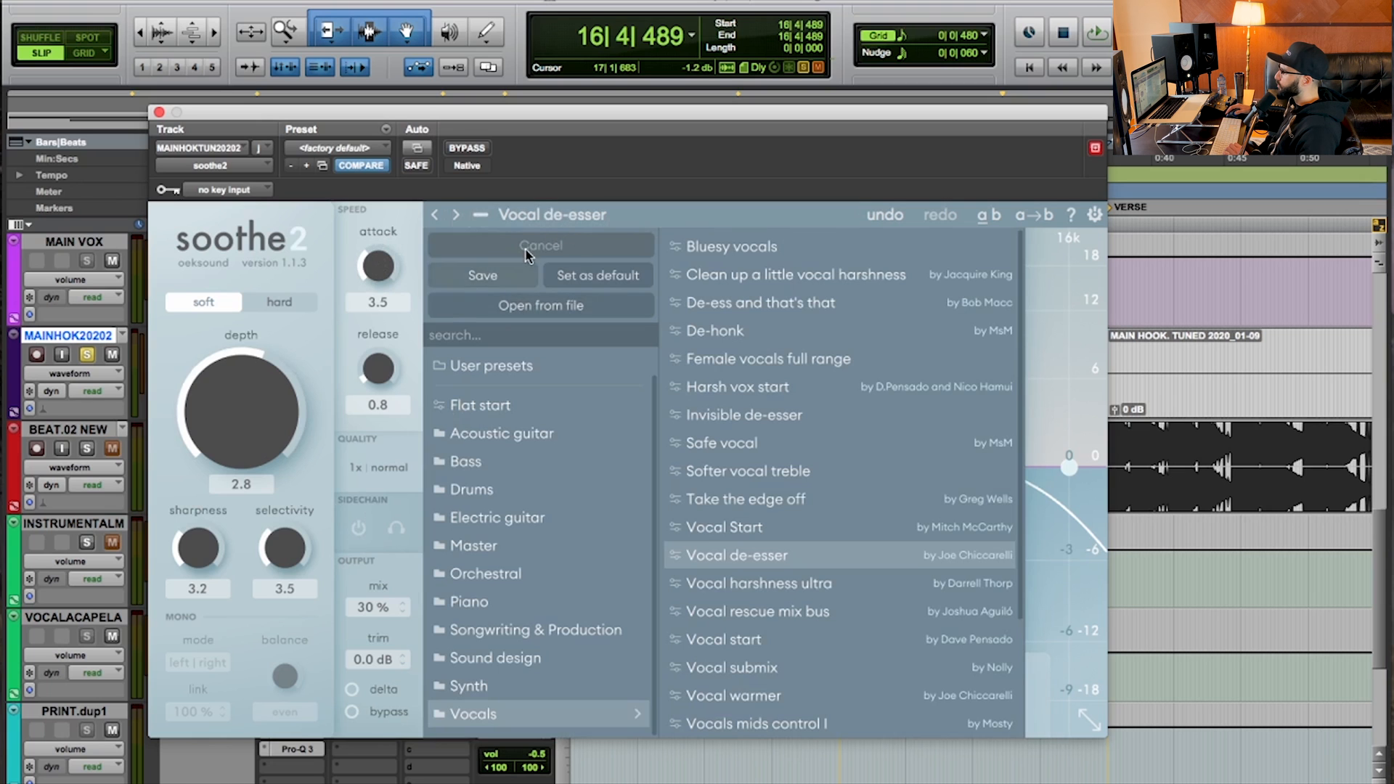
left_click(502, 369)
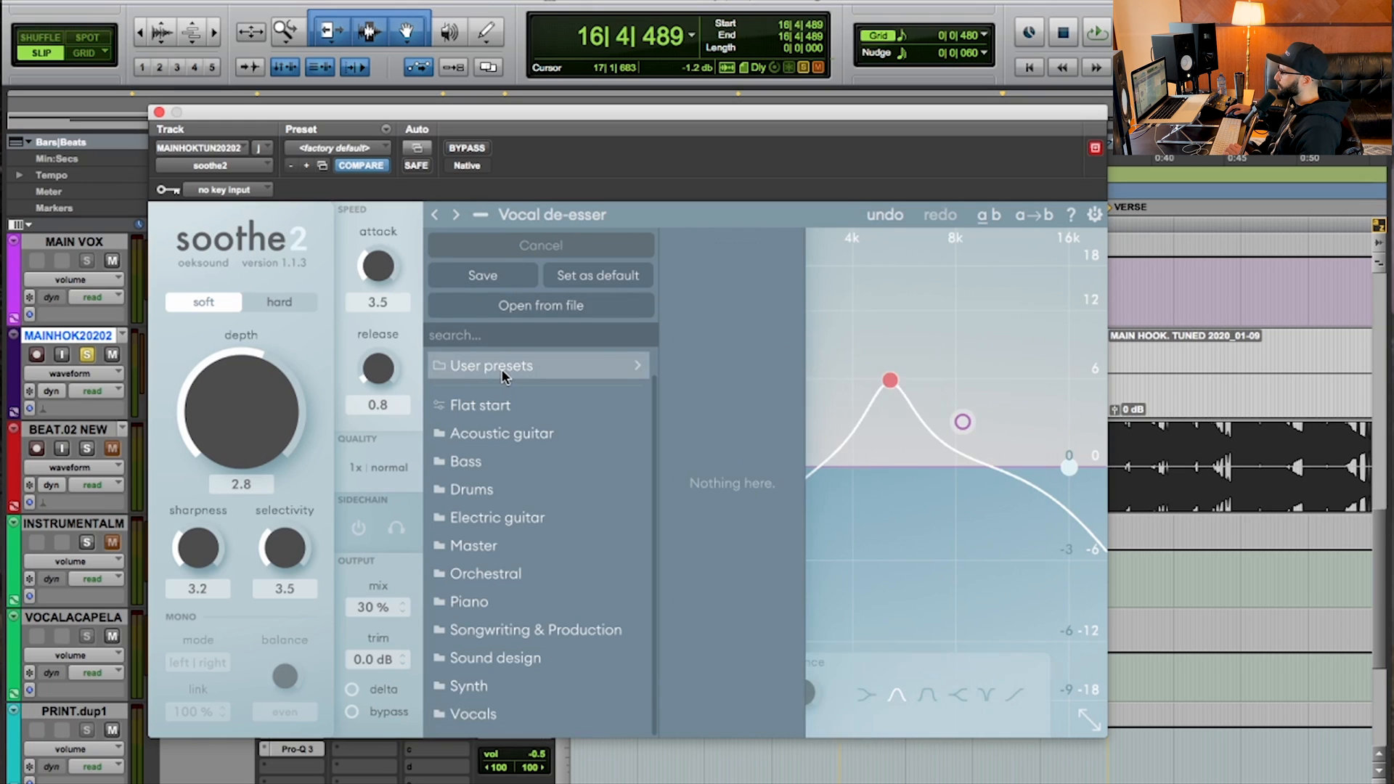
left_click(549, 407)
left_click(717, 340)
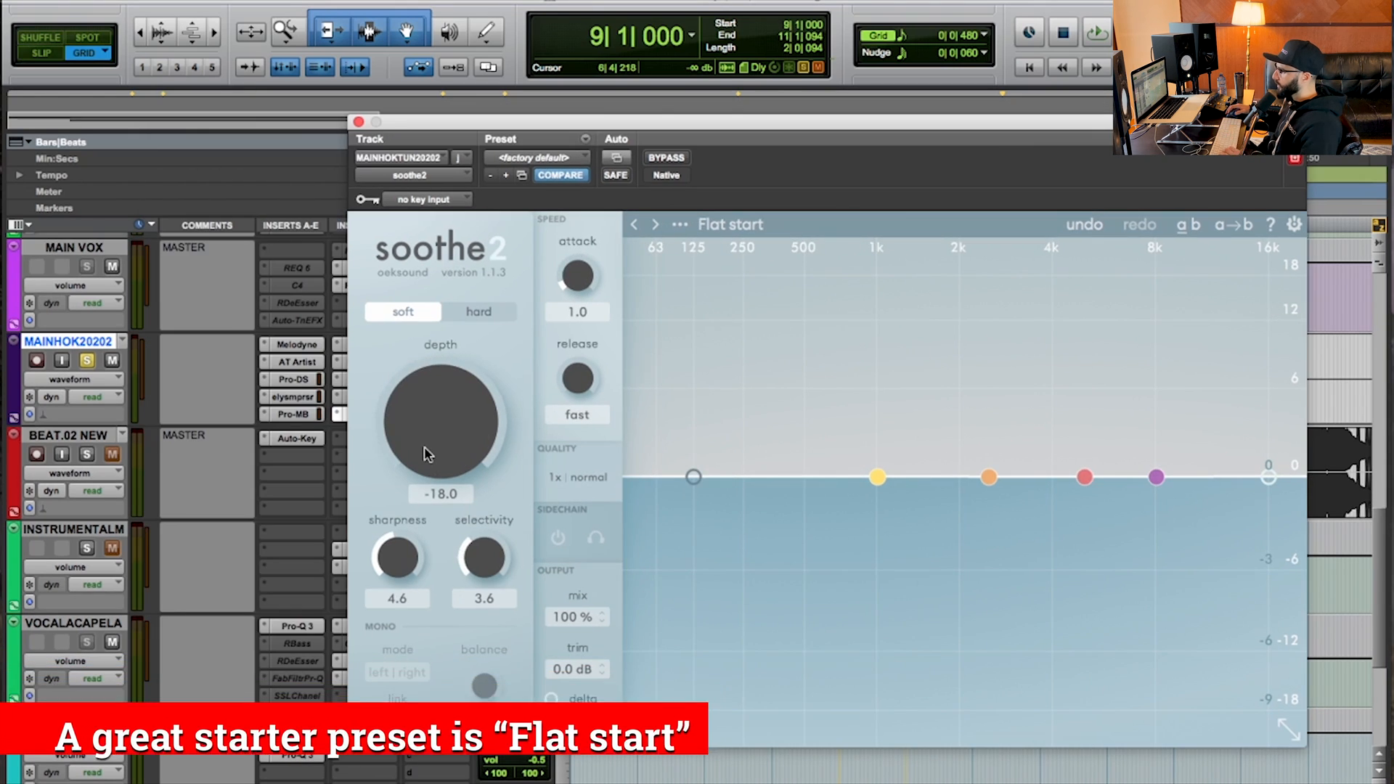
Set the depth to 6.1 with soothe2 in soft mode.
left_click_drag(437, 341, 437, 363)
left_click_drag(455, 302, 464, 285)
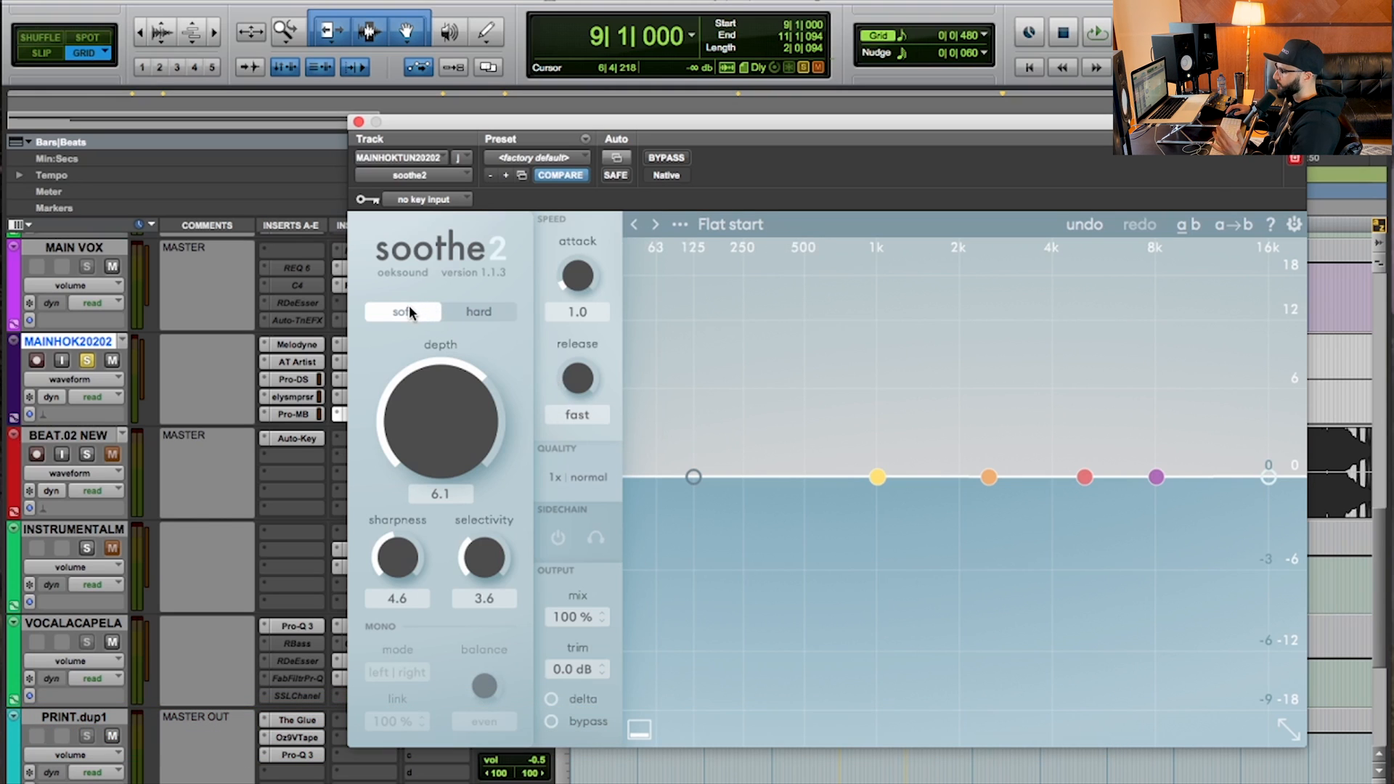
mouse_move(408, 308)
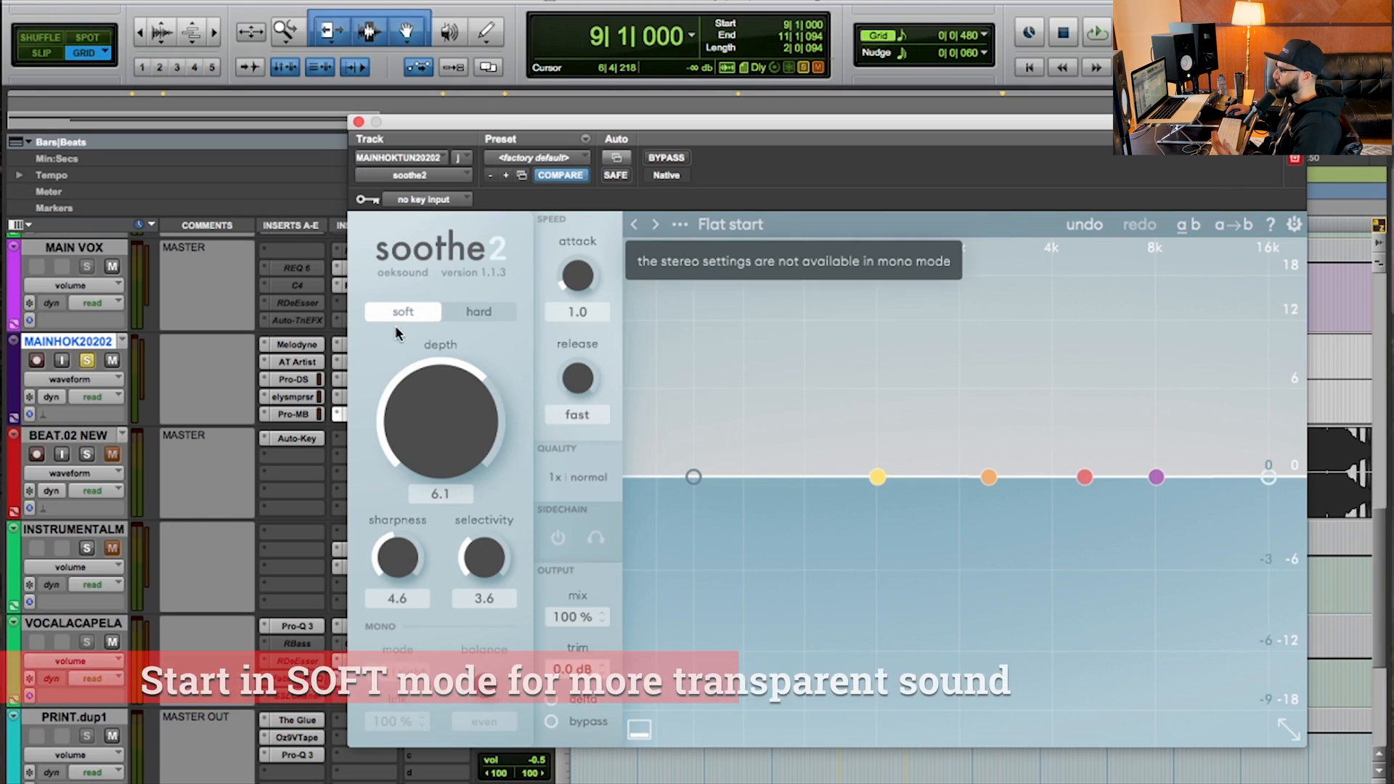
mouse_move(405, 397)
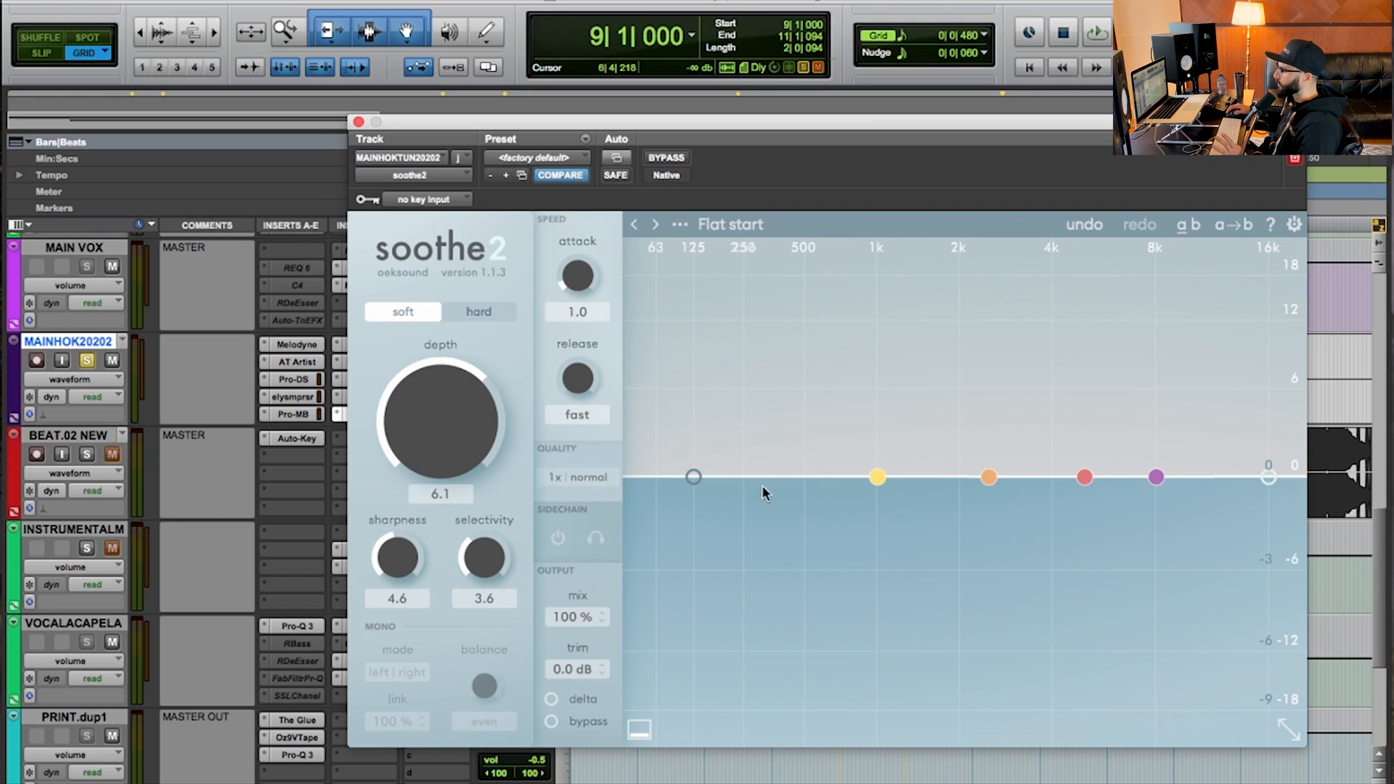
Activate the low cut with delta and listen on, and sweep its frequency up to 1.2 kHz and back to 182 Hz.
left_click(692, 477)
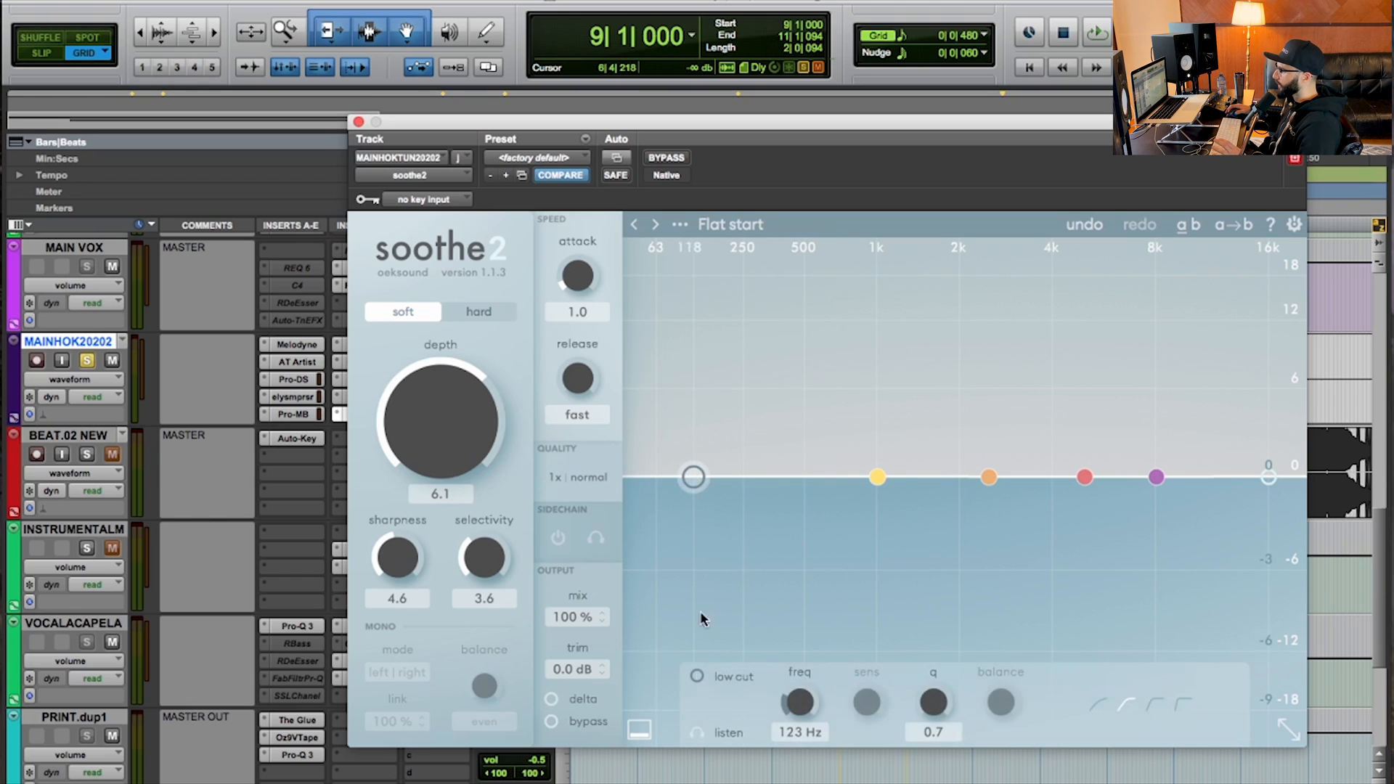
left_click(696, 677)
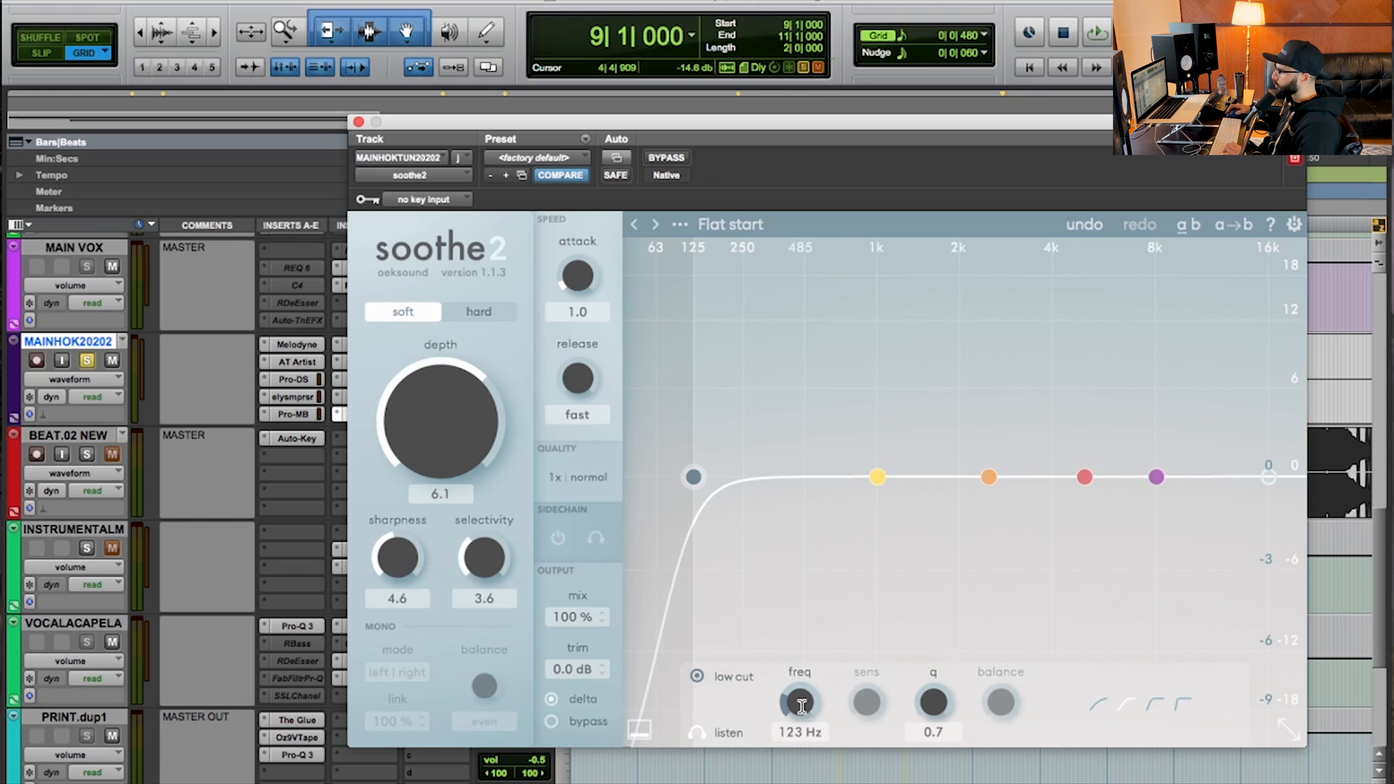
scroll(802, 705, "up", 6)
scroll(802, 705, "up", 10)
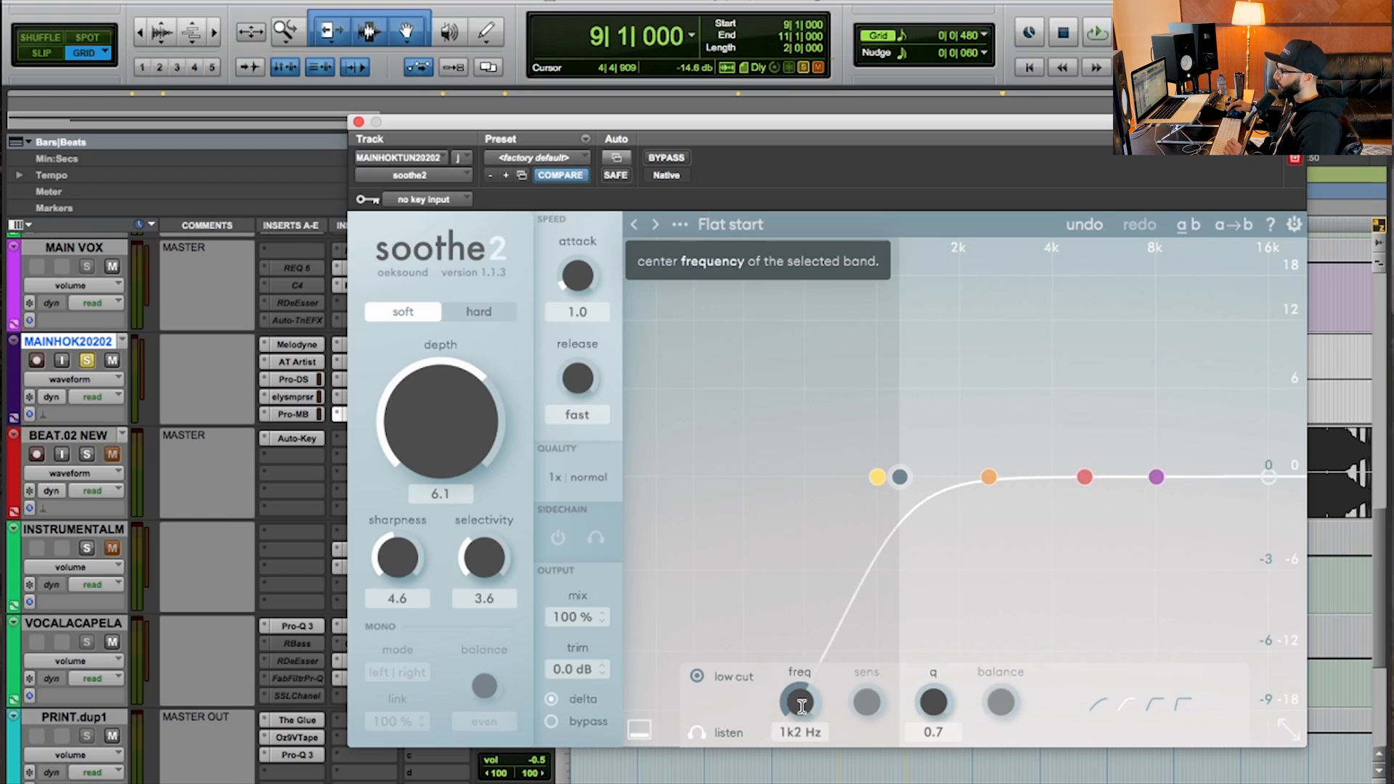
scroll(801, 707, "down", 15)
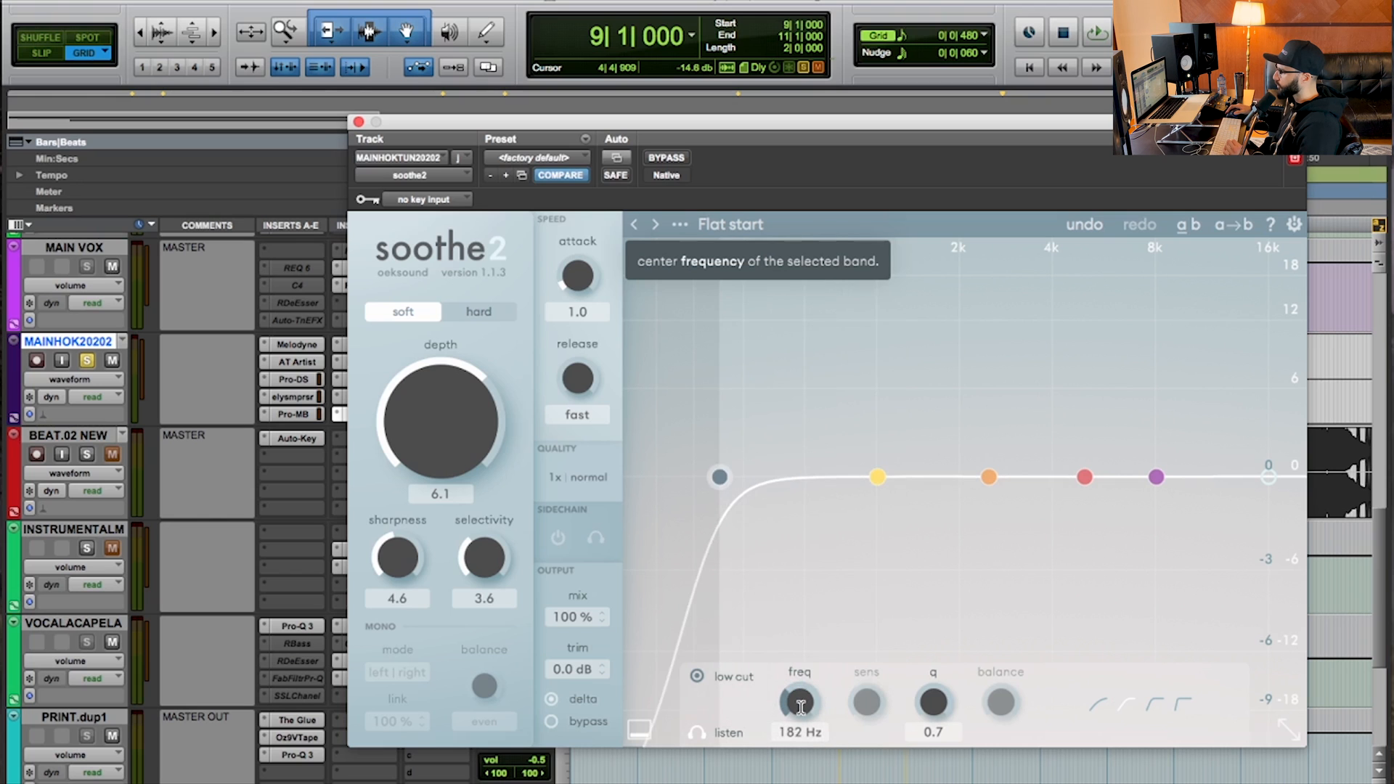
Sweep the low cut from about 46 Hz upward while the hook plays, and settle its frequency at 983 Hz.
scroll(799, 706, "up", 4)
scroll(799, 704, "up", 12)
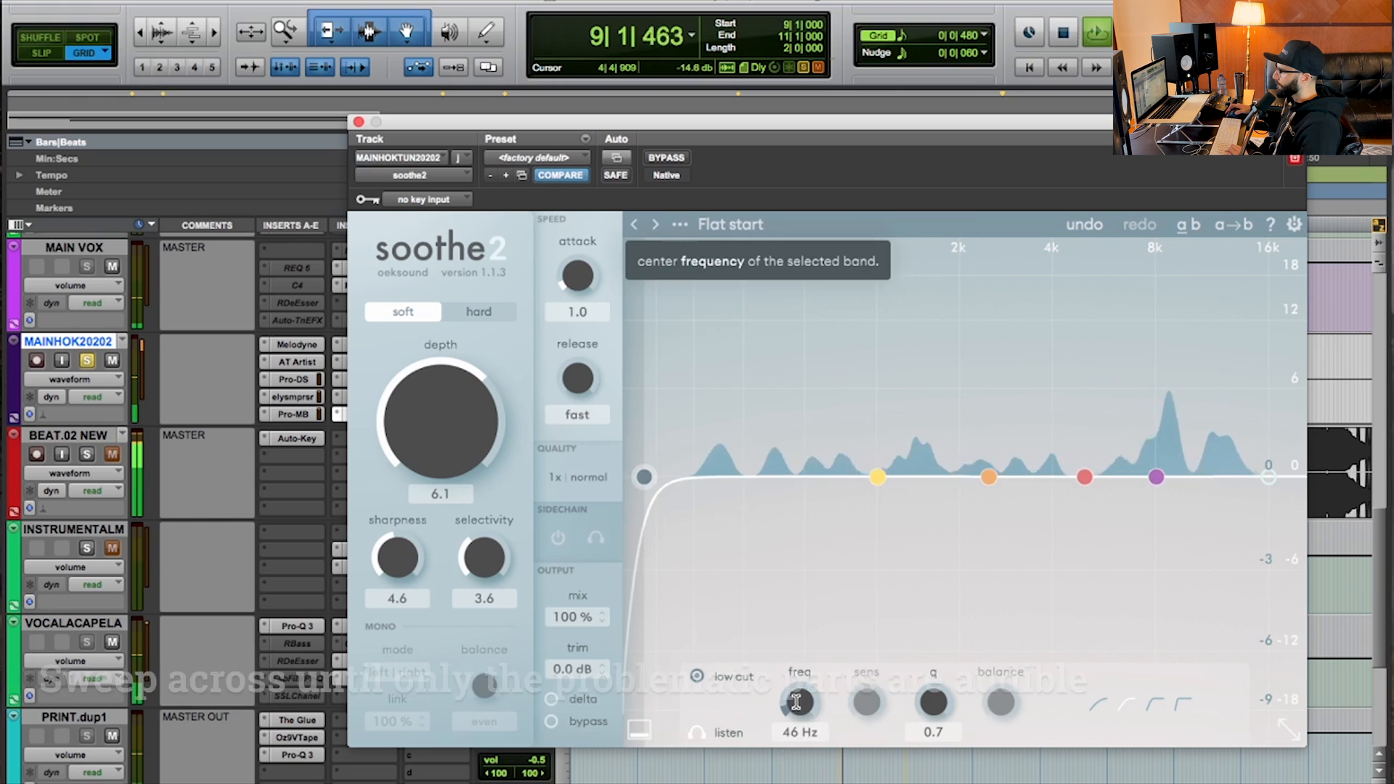
scroll(797, 704, "up", 10)
scroll(797, 704, "up", 8)
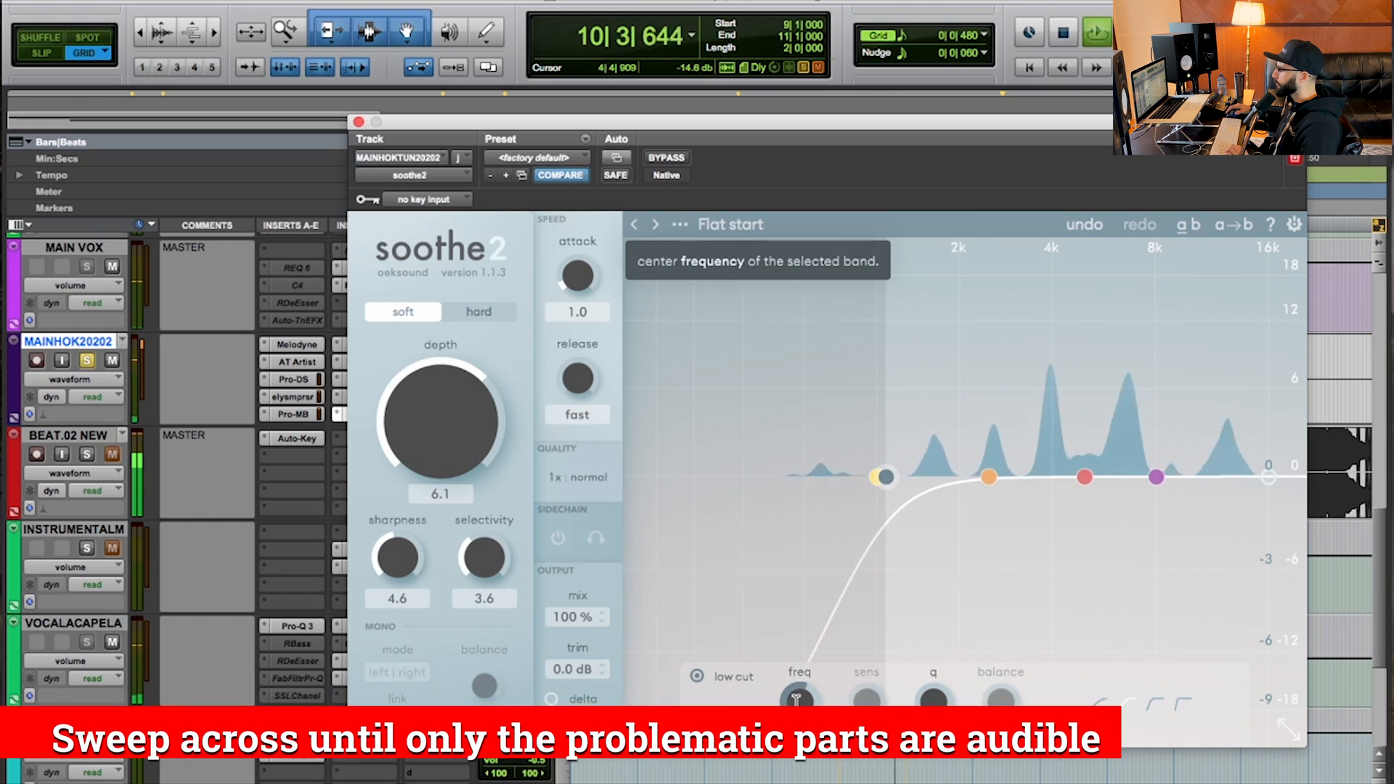
scroll(797, 698, "up", 10)
scroll(797, 700, "down", 2)
scroll(797, 701, "down", 8)
scroll(797, 702, "down", 4)
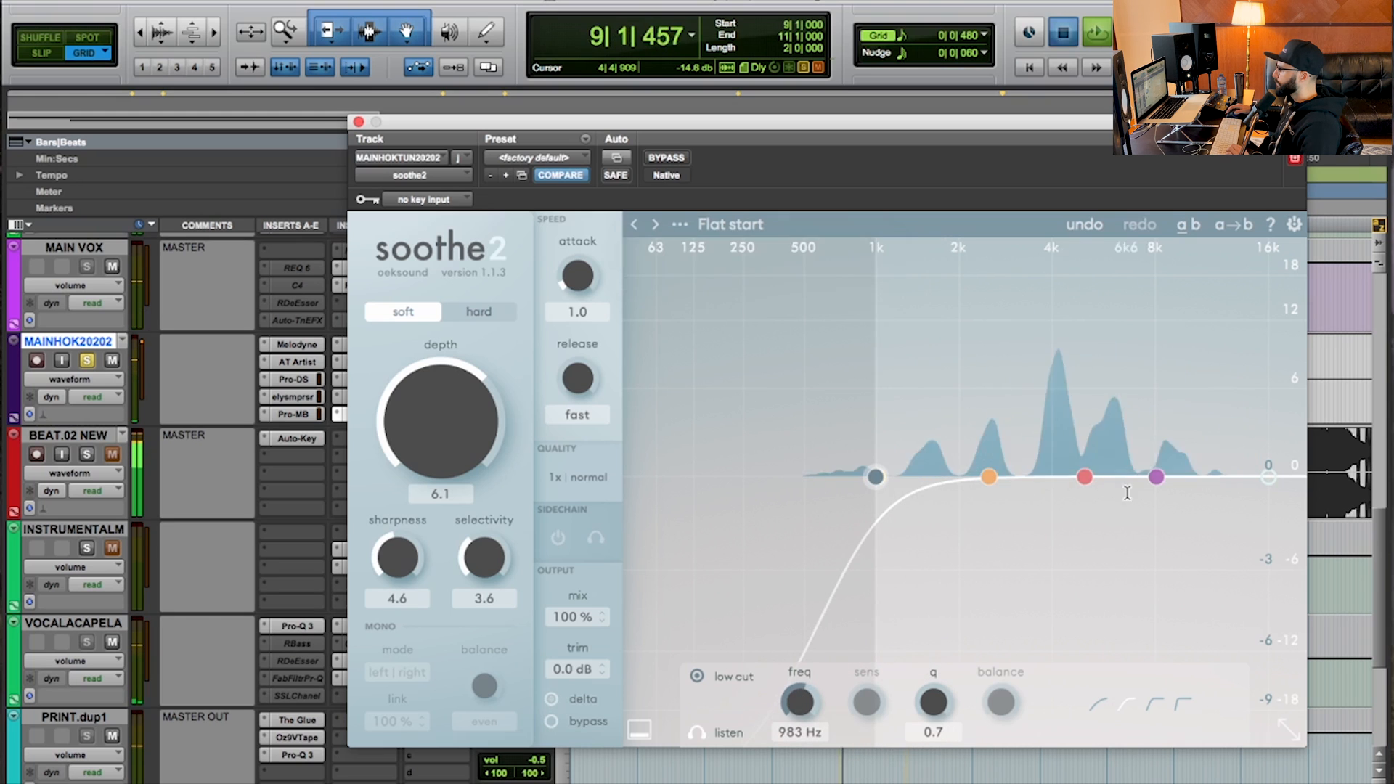
key("space")
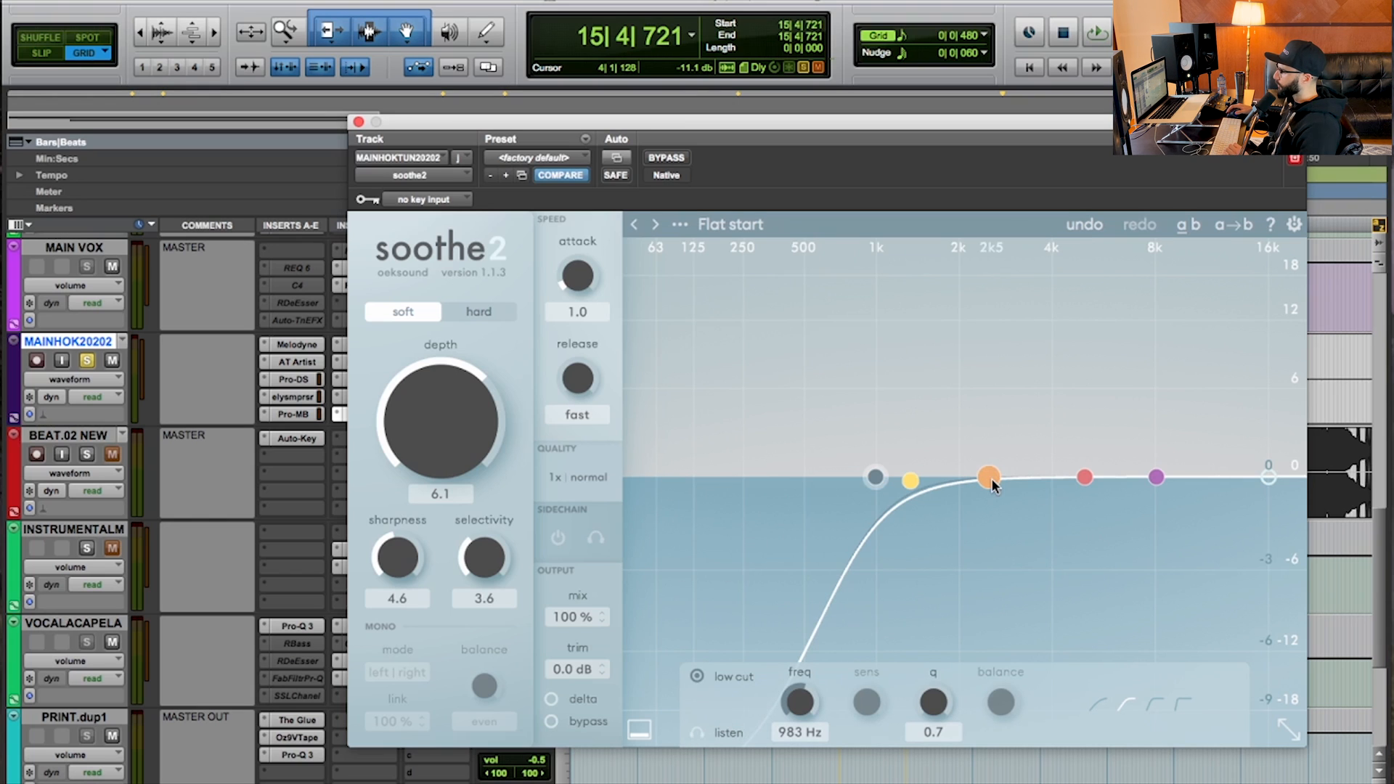
With listen on, sweep band 2 up to 5.9 kHz while the hook plays and settle its frequency at 5.3 kHz.
left_click(990, 477)
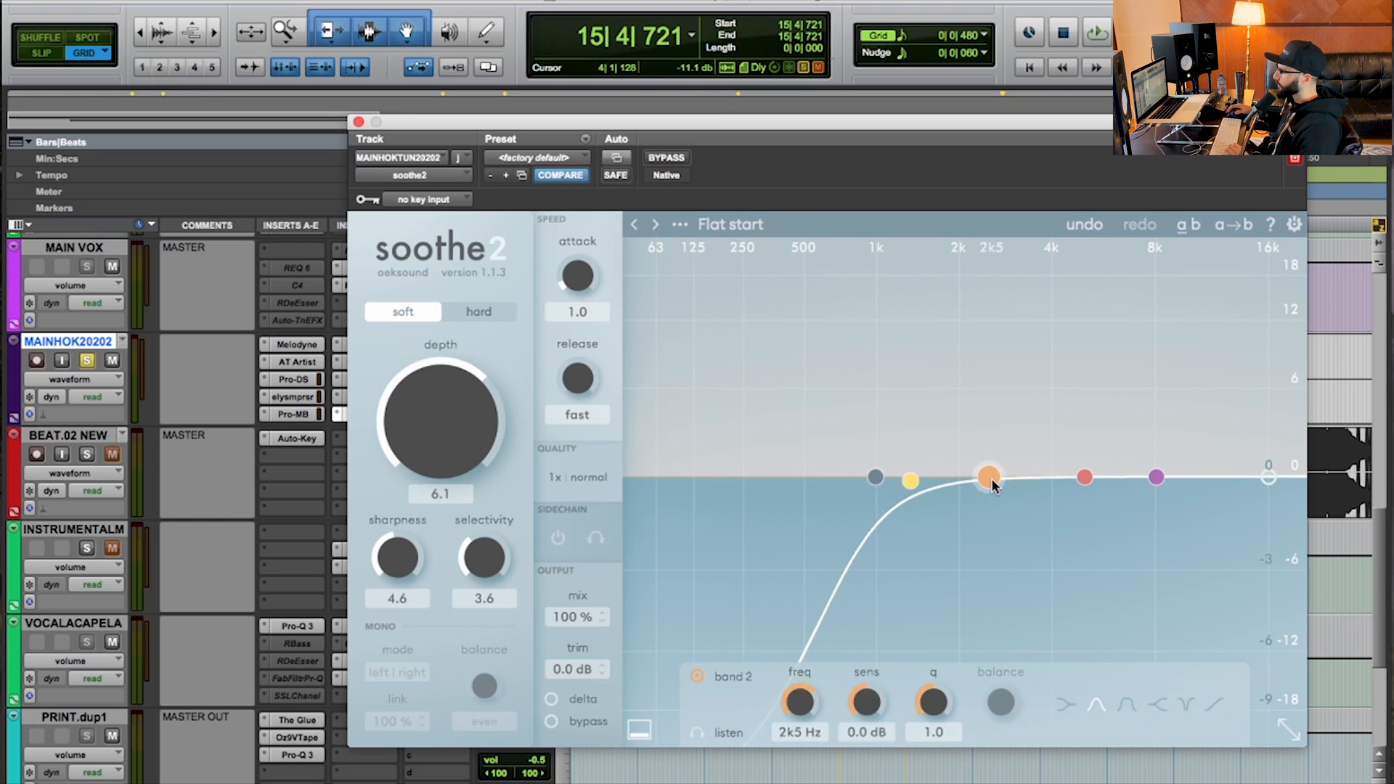
left_click(695, 733)
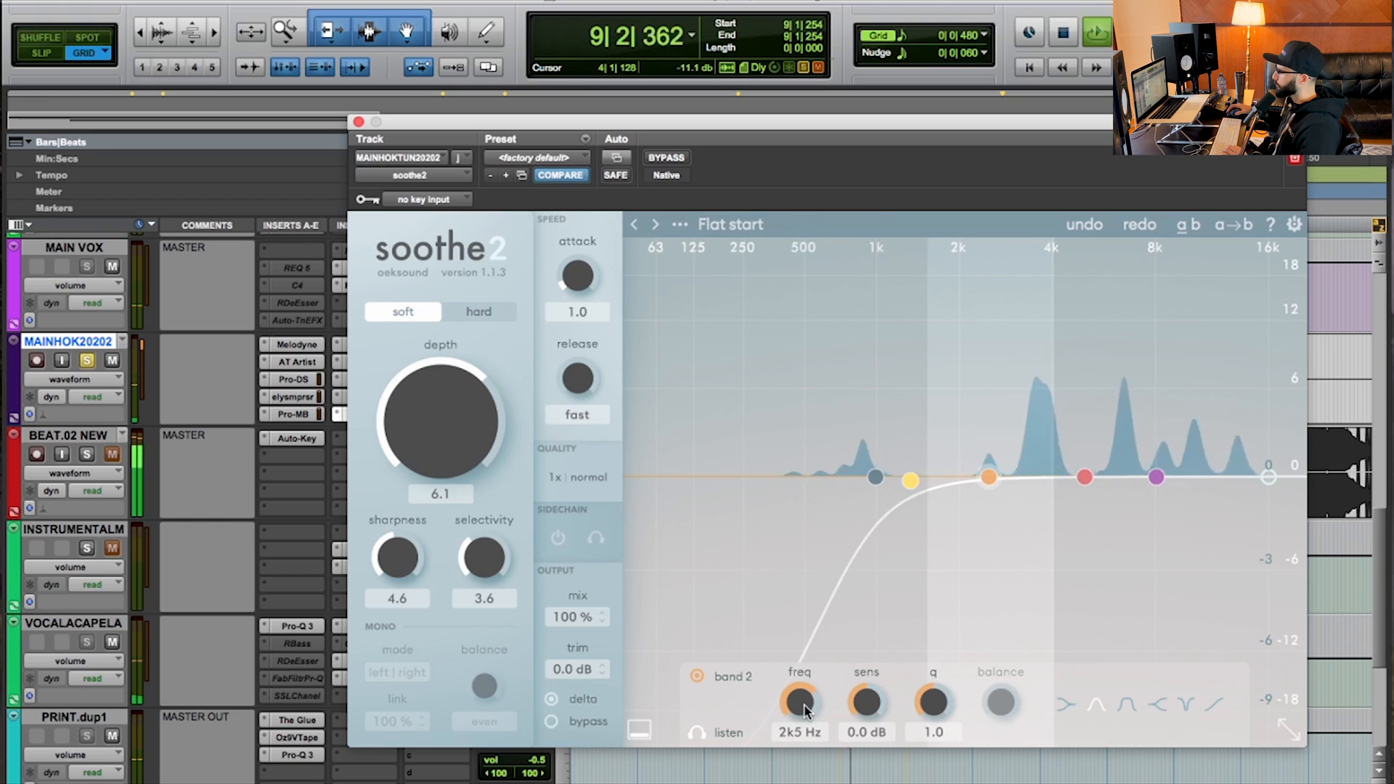
scroll(804, 706, "up", 5)
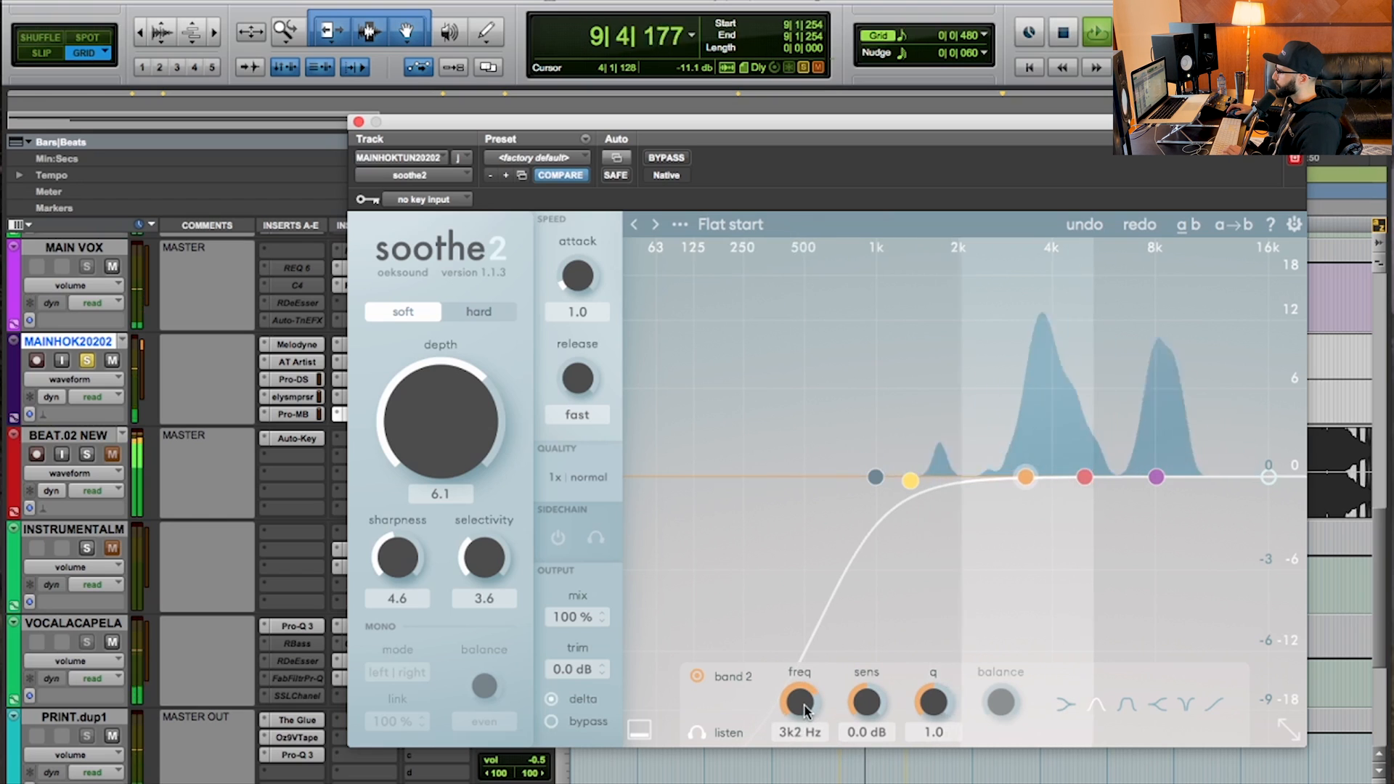
scroll(804, 706, "up", 6)
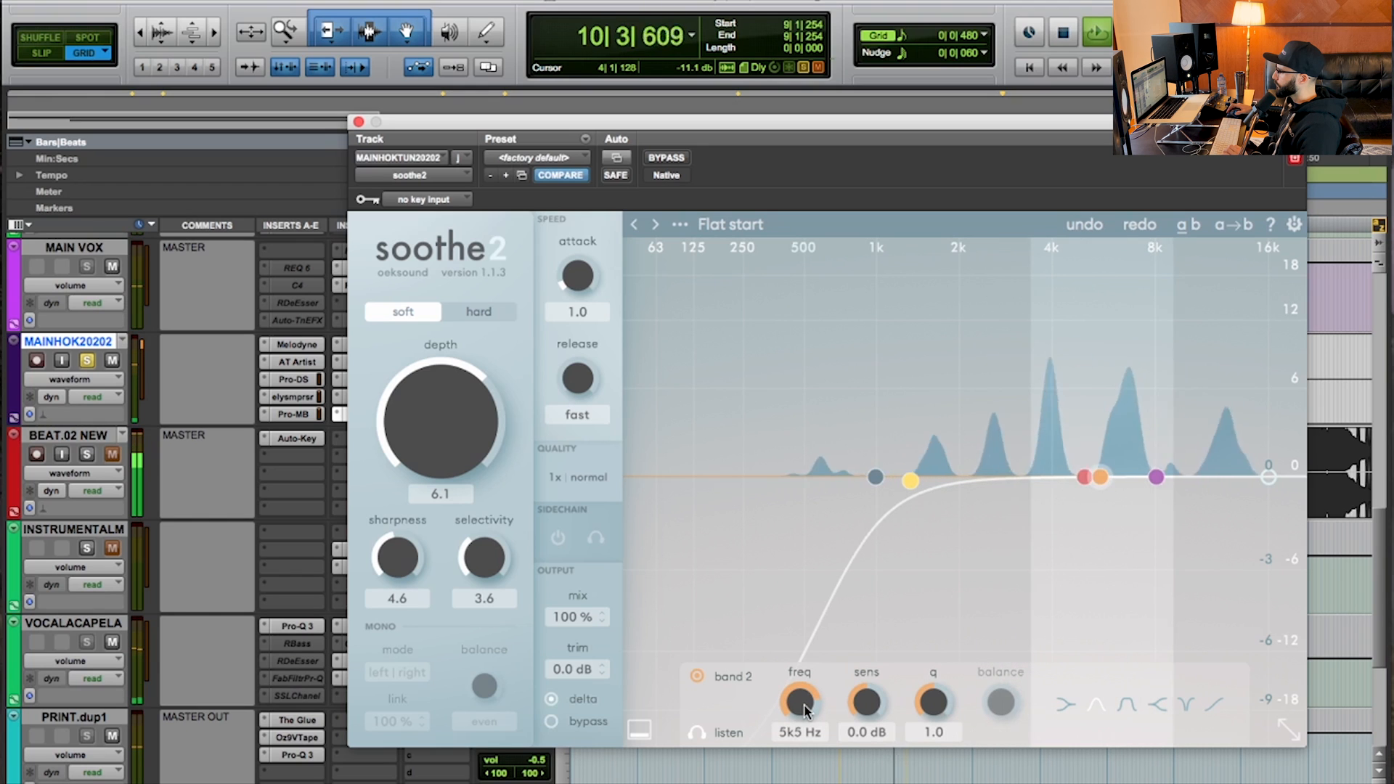
scroll(804, 706, "down", 1)
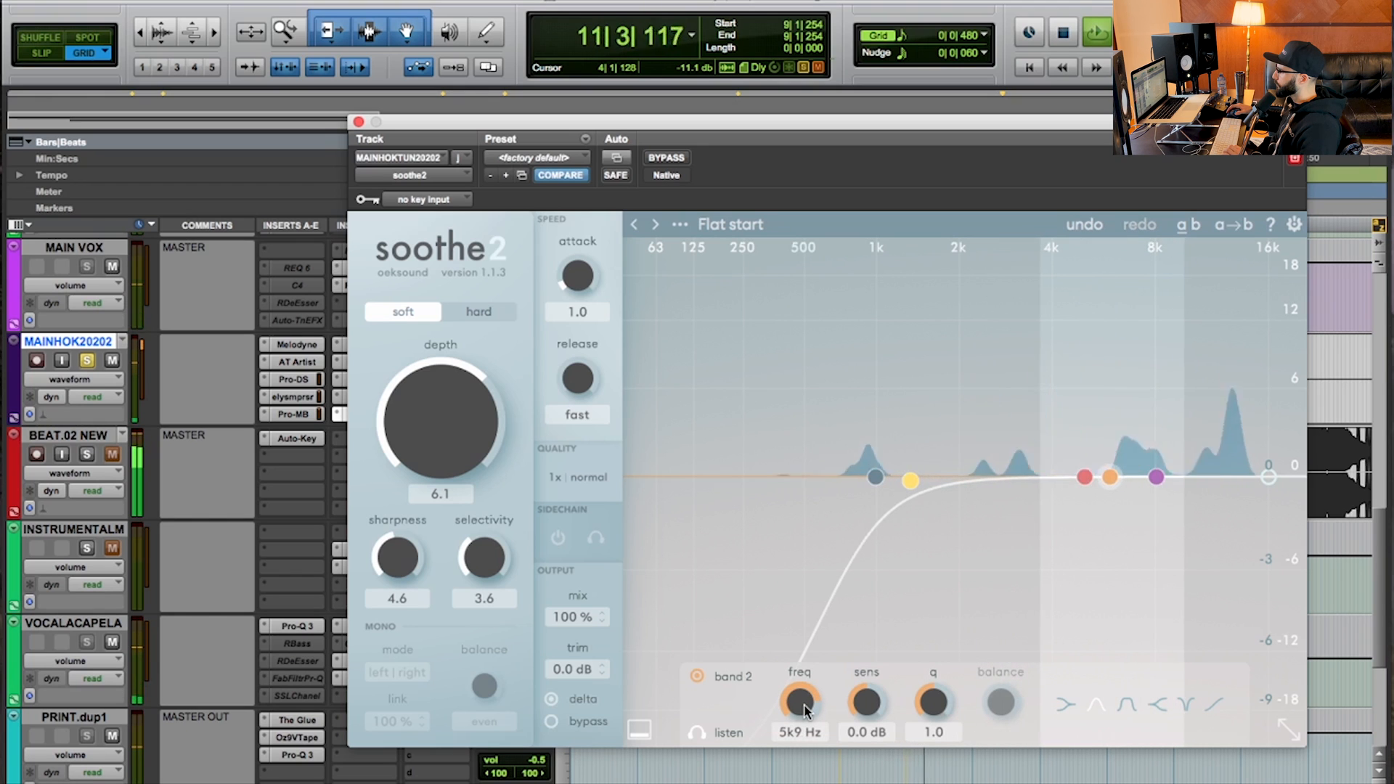
scroll(804, 706, "down", 2)
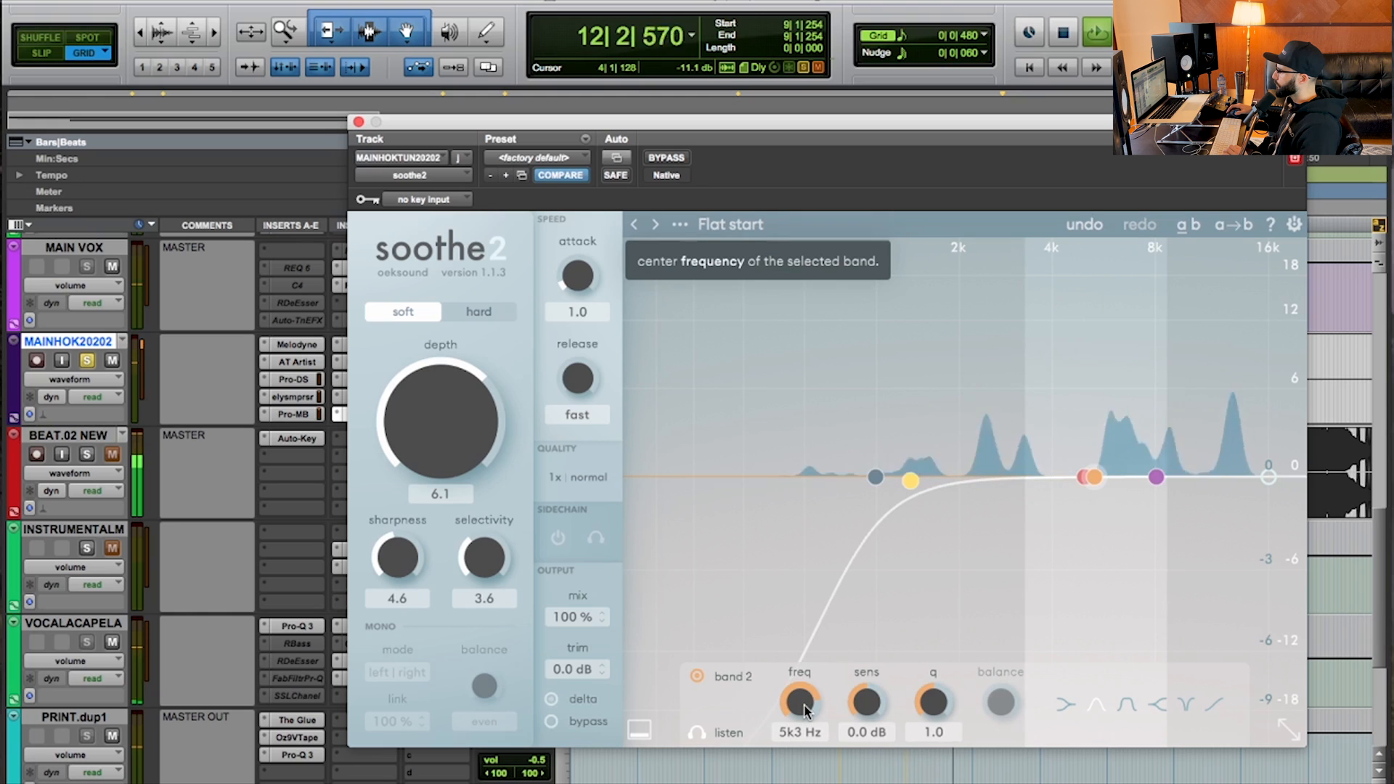
scroll(803, 706, "up", 1)
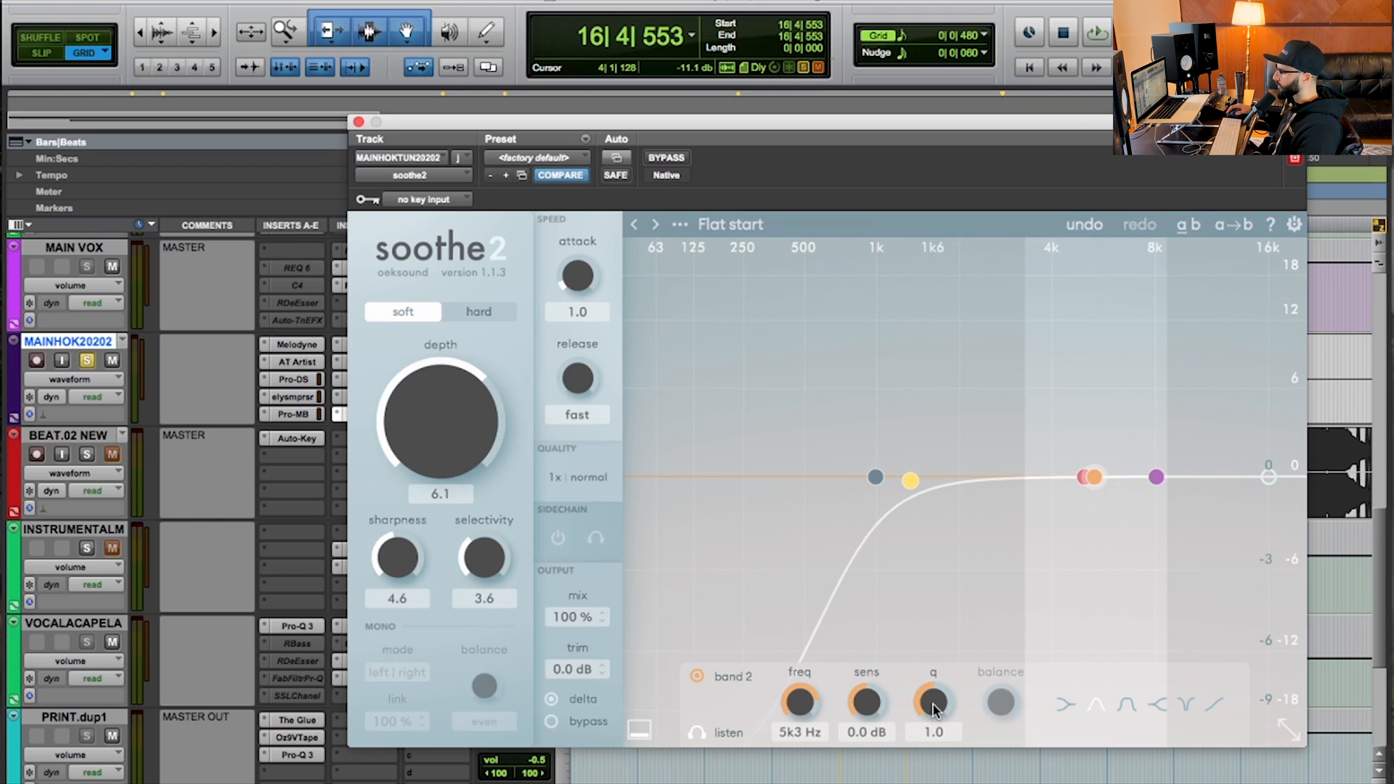
Widen band 2 to a q of 0.6 and audition the hook with listen and delta off.
key("space")
scroll(934, 708, "down", 3)
scroll(934, 705, "down", 1)
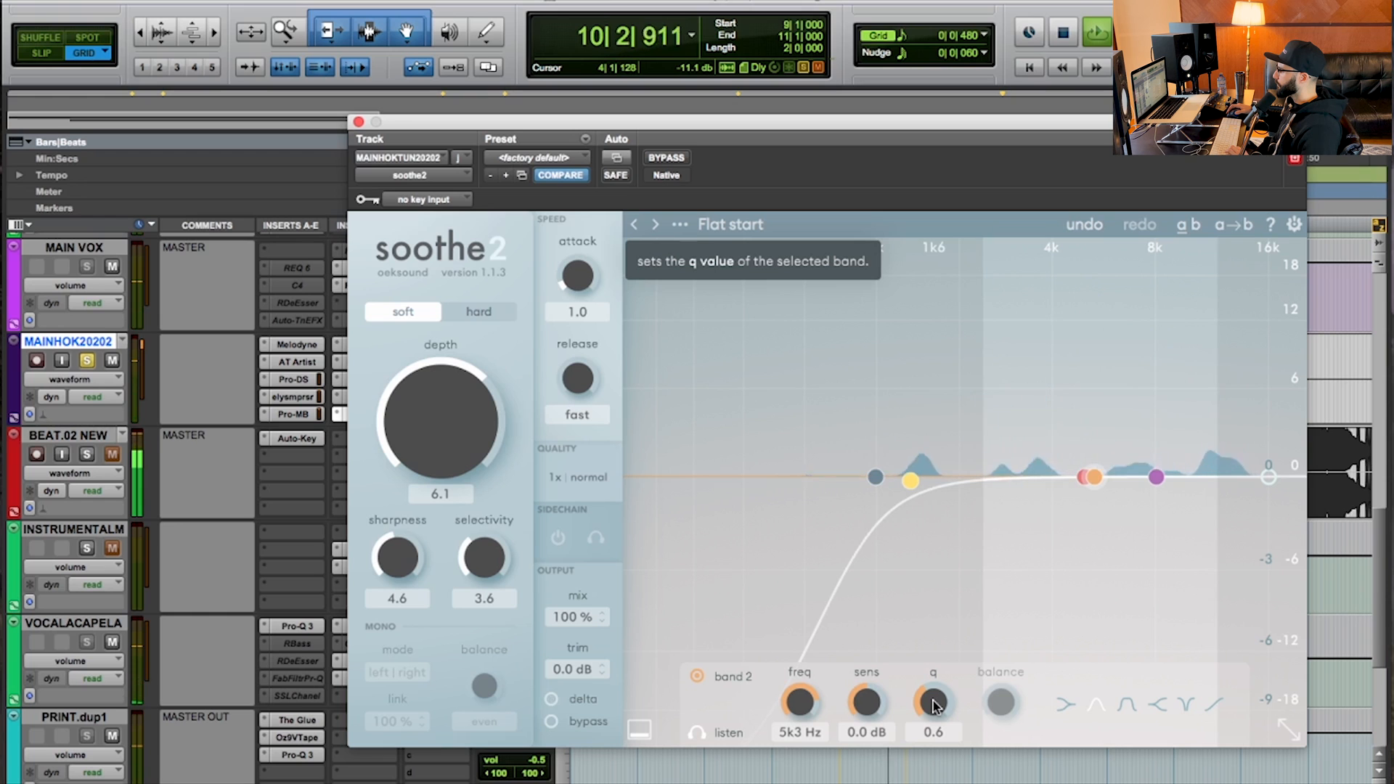
key("space")
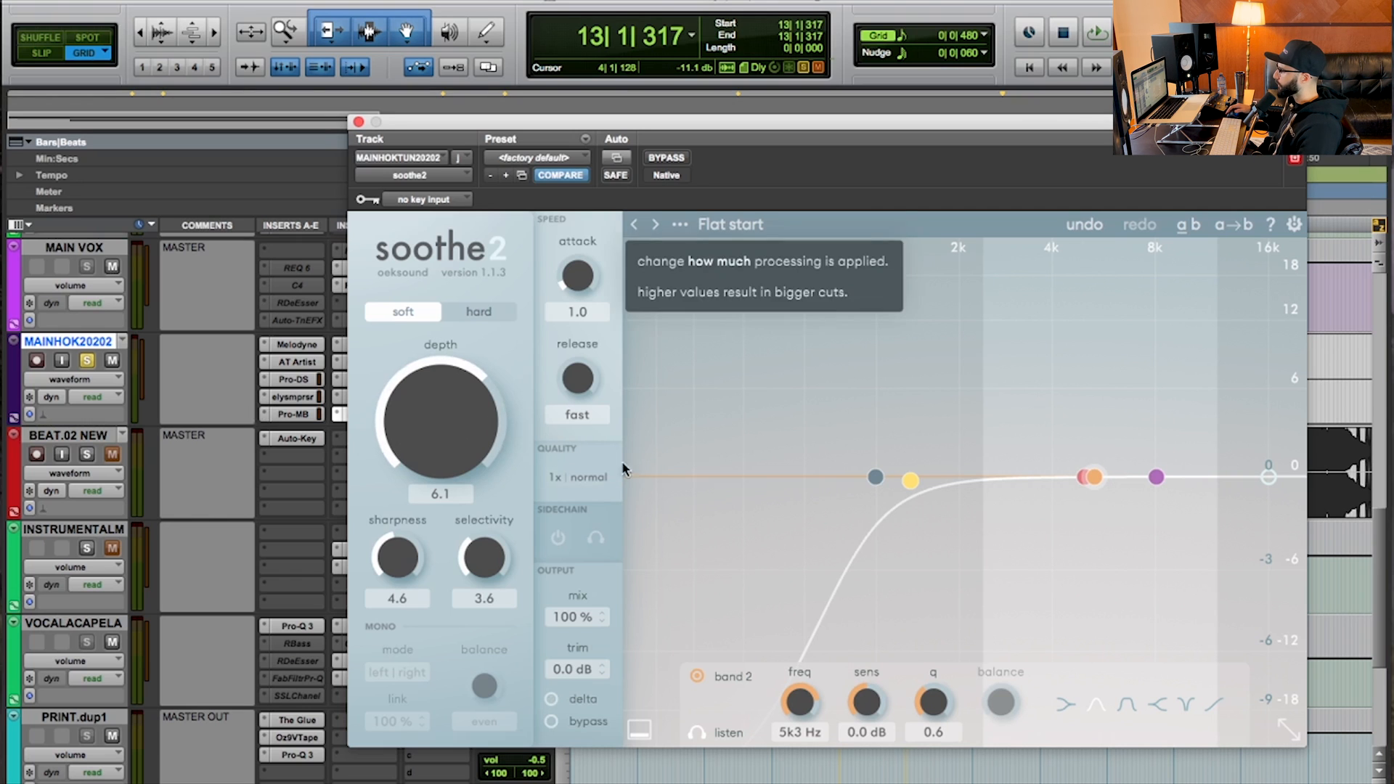
key("space")
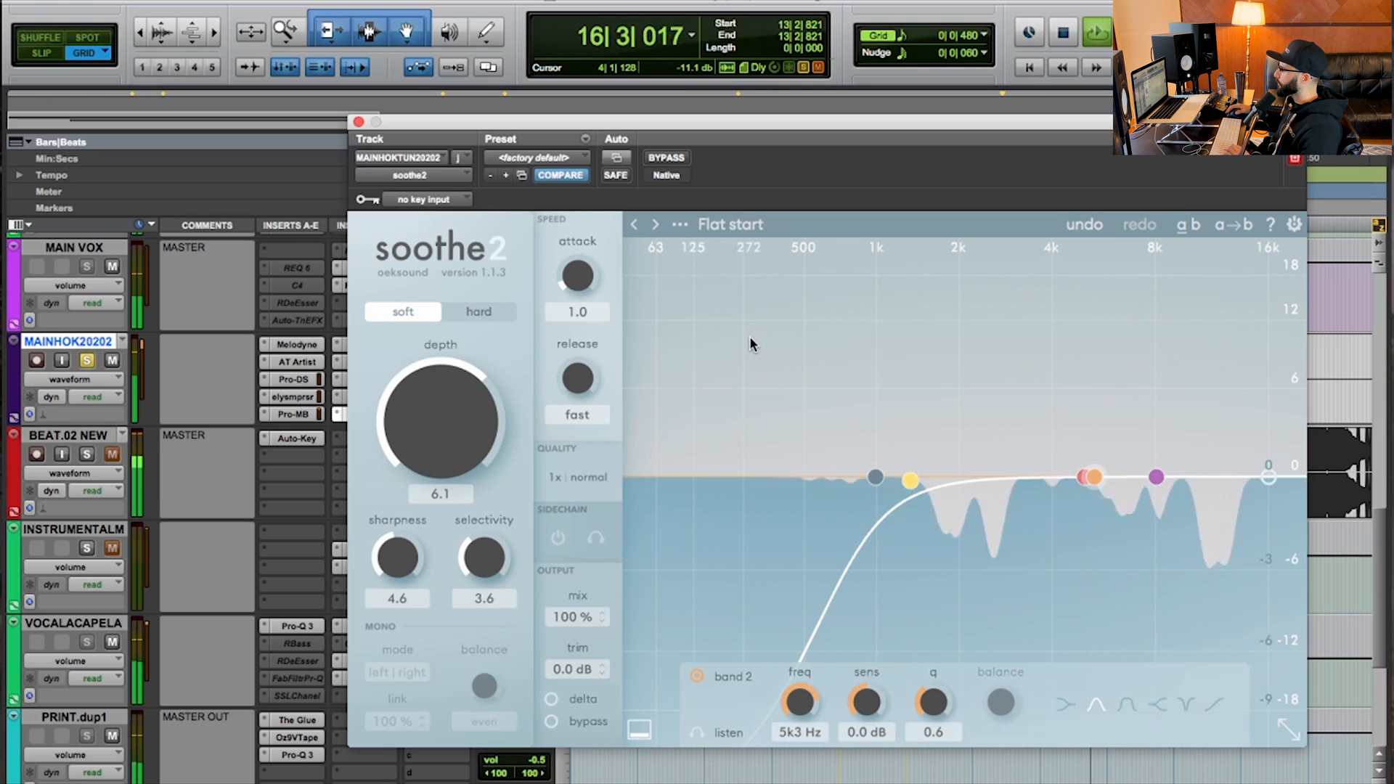
key("space")
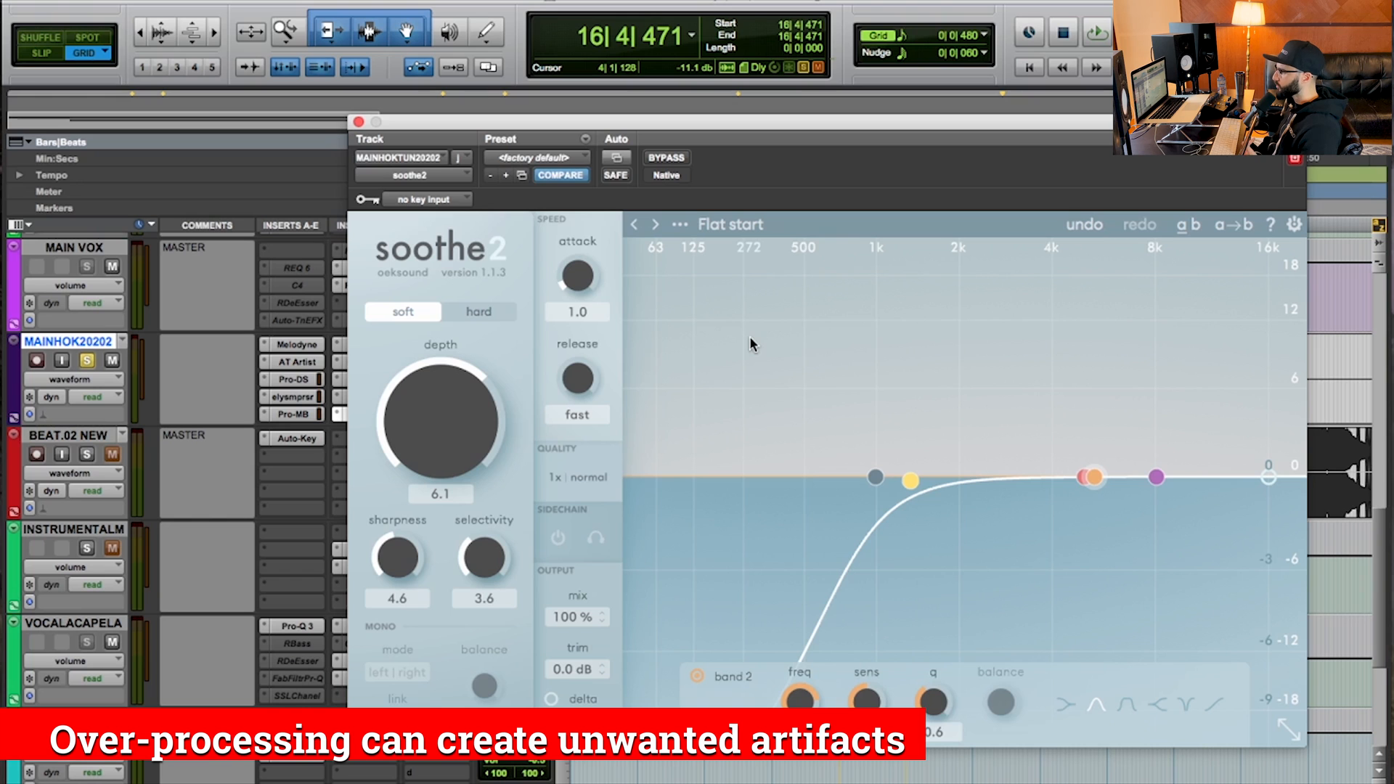
Activate the high cut at 16 kHz with listen on and set its q to 1.2.
left_click(1272, 480)
left_click(696, 676)
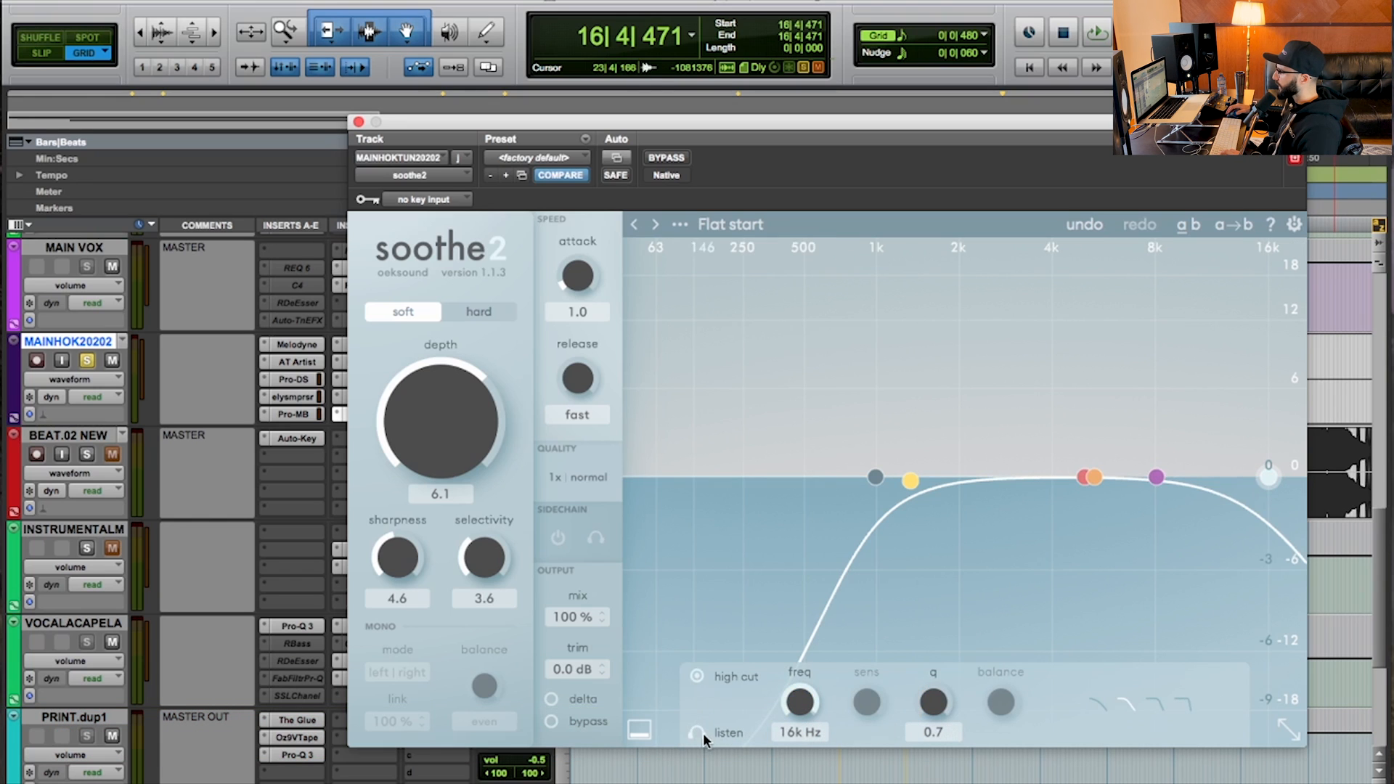
left_click(697, 733)
left_click_drag(933, 702, 936, 646)
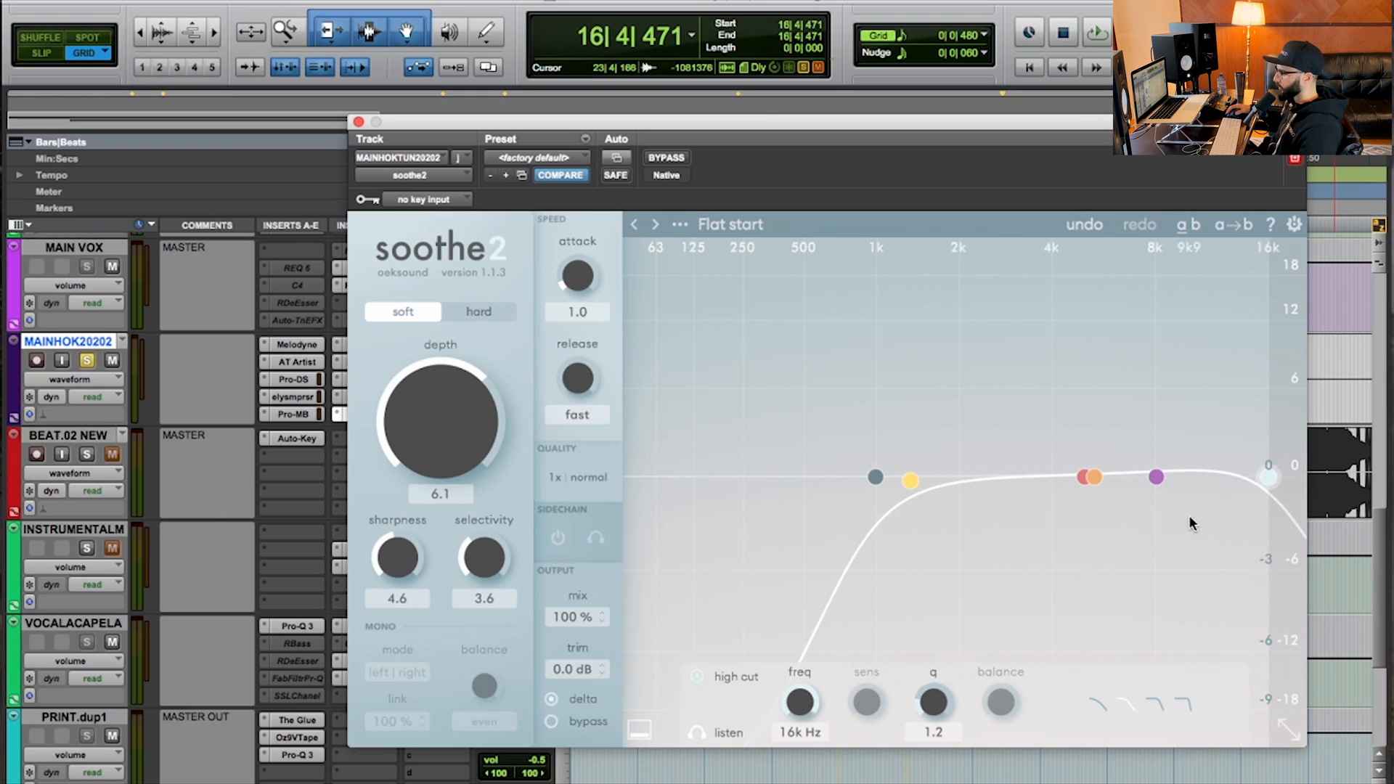
Sweep the high cut down to 6 kHz during playback, settle it at 10.7 kHz, and audition the hook with listen off.
key("space")
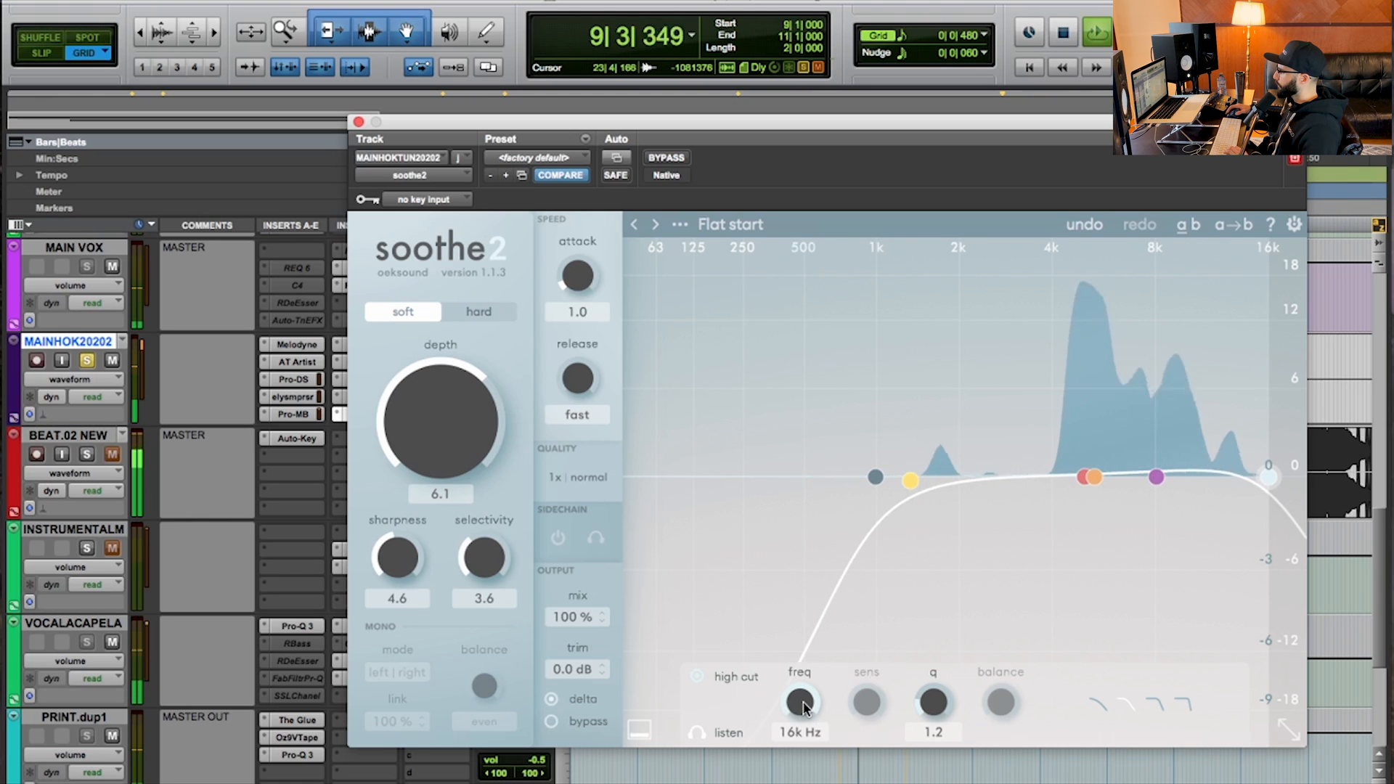
left_click_drag(801, 702, 804, 708)
scroll(804, 708, "down", 10)
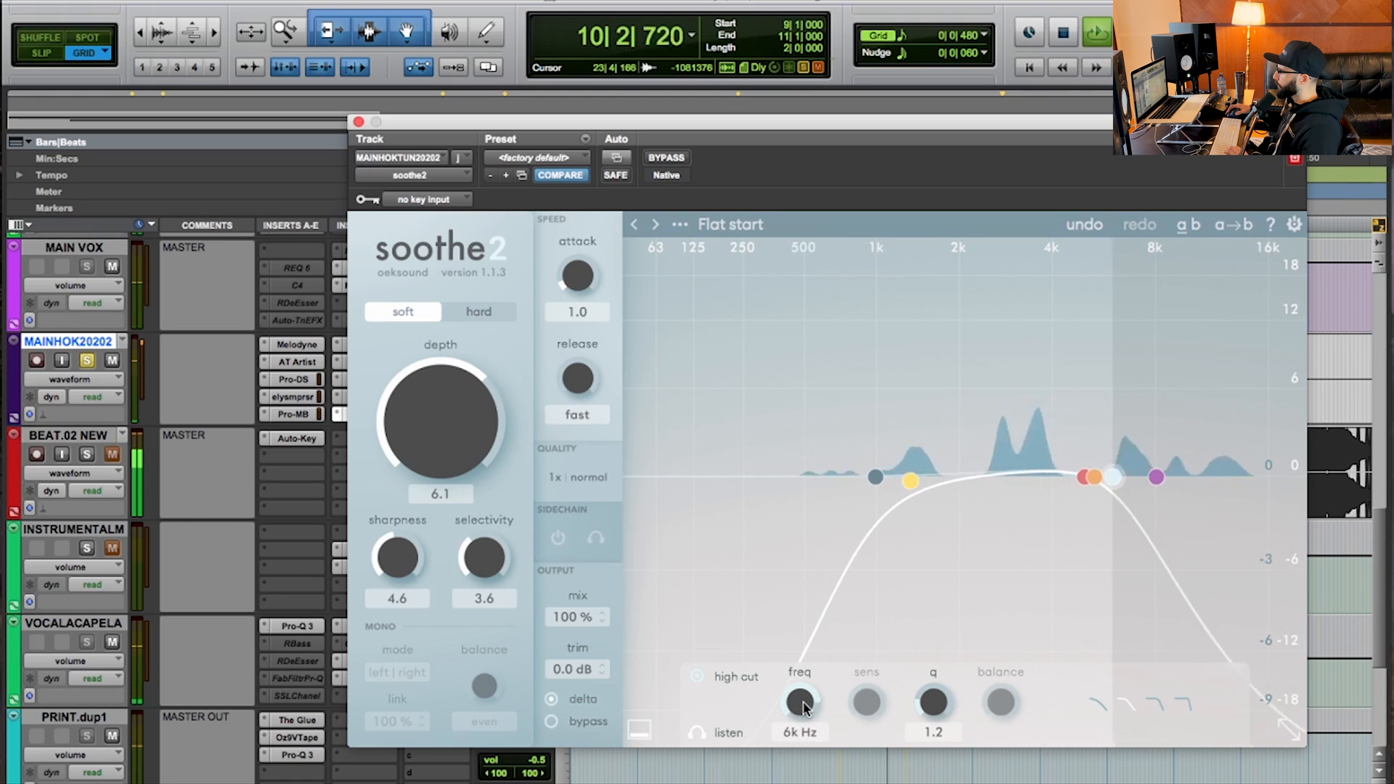
scroll(804, 708, "up", 8)
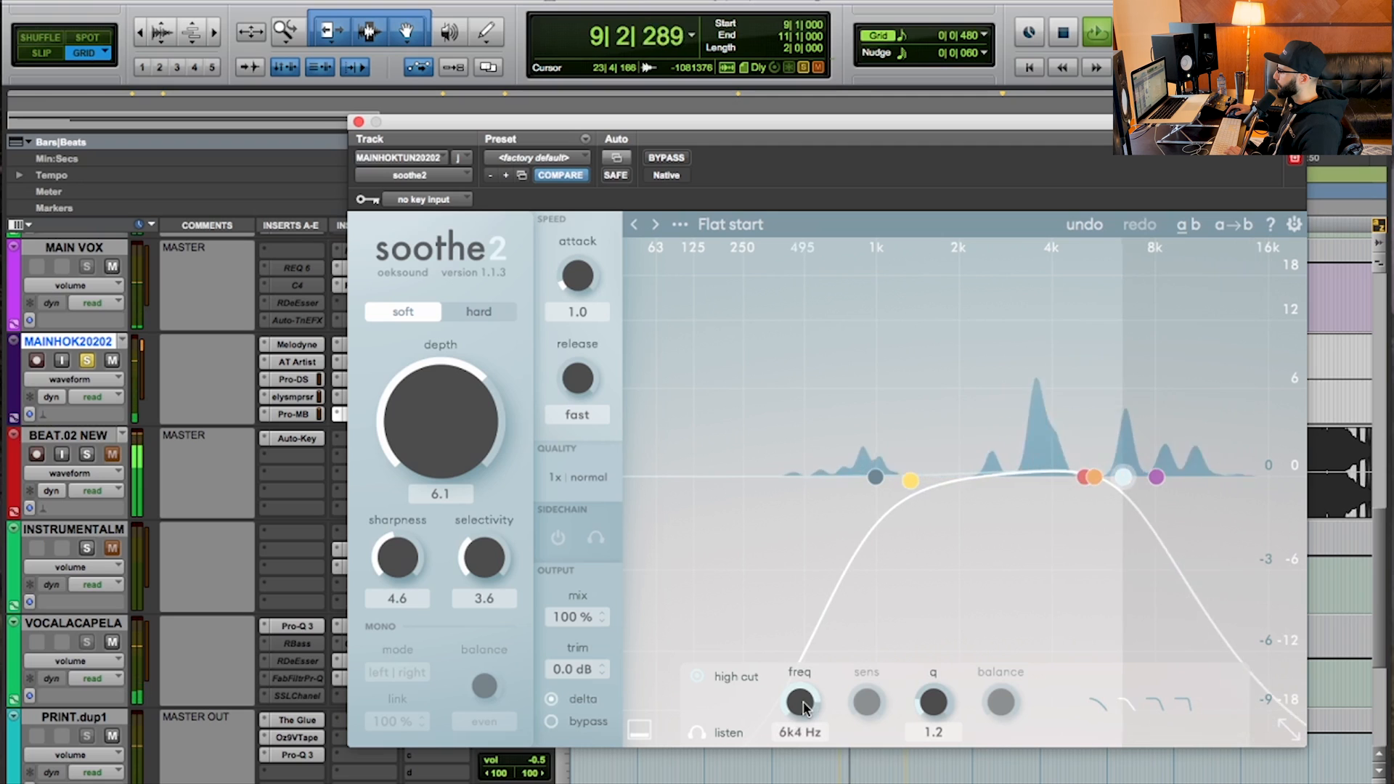
scroll(804, 709, "up", 4)
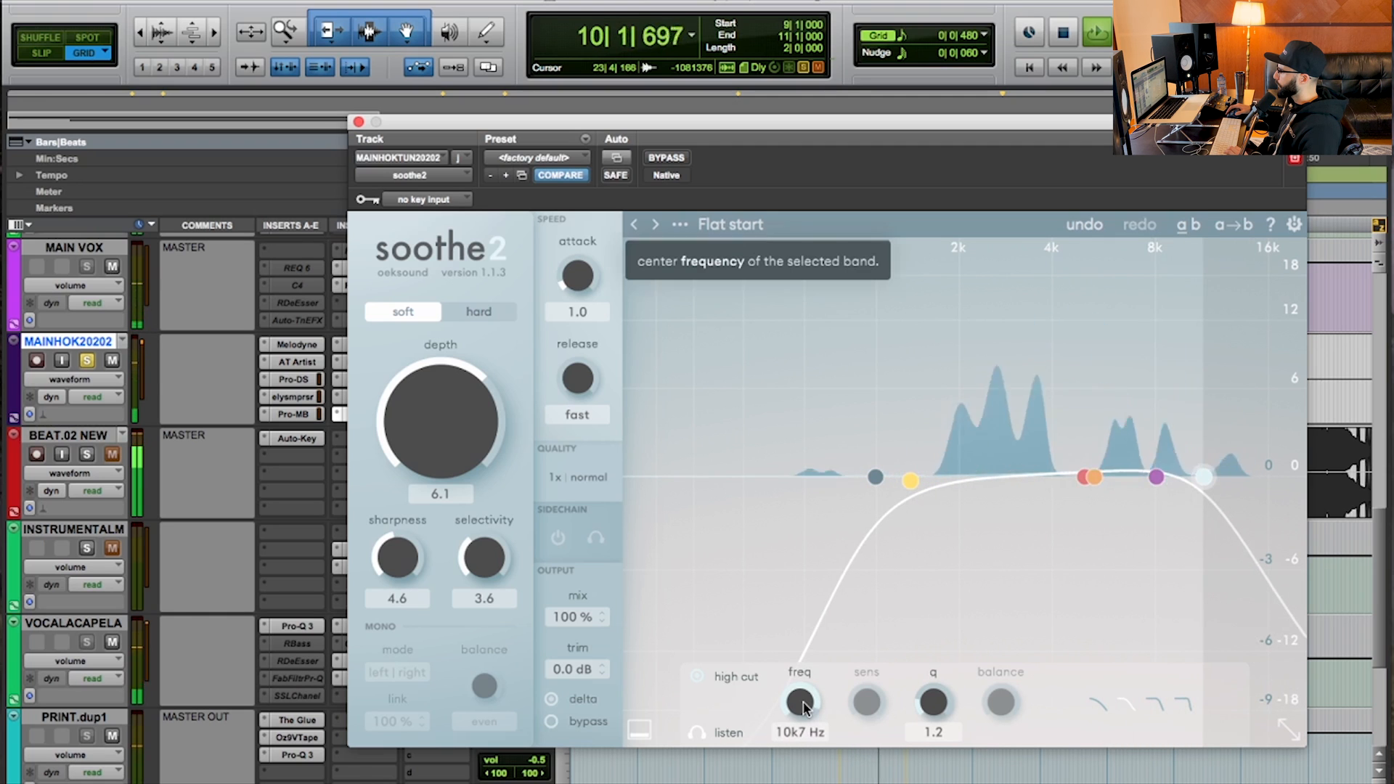
left_click(697, 735)
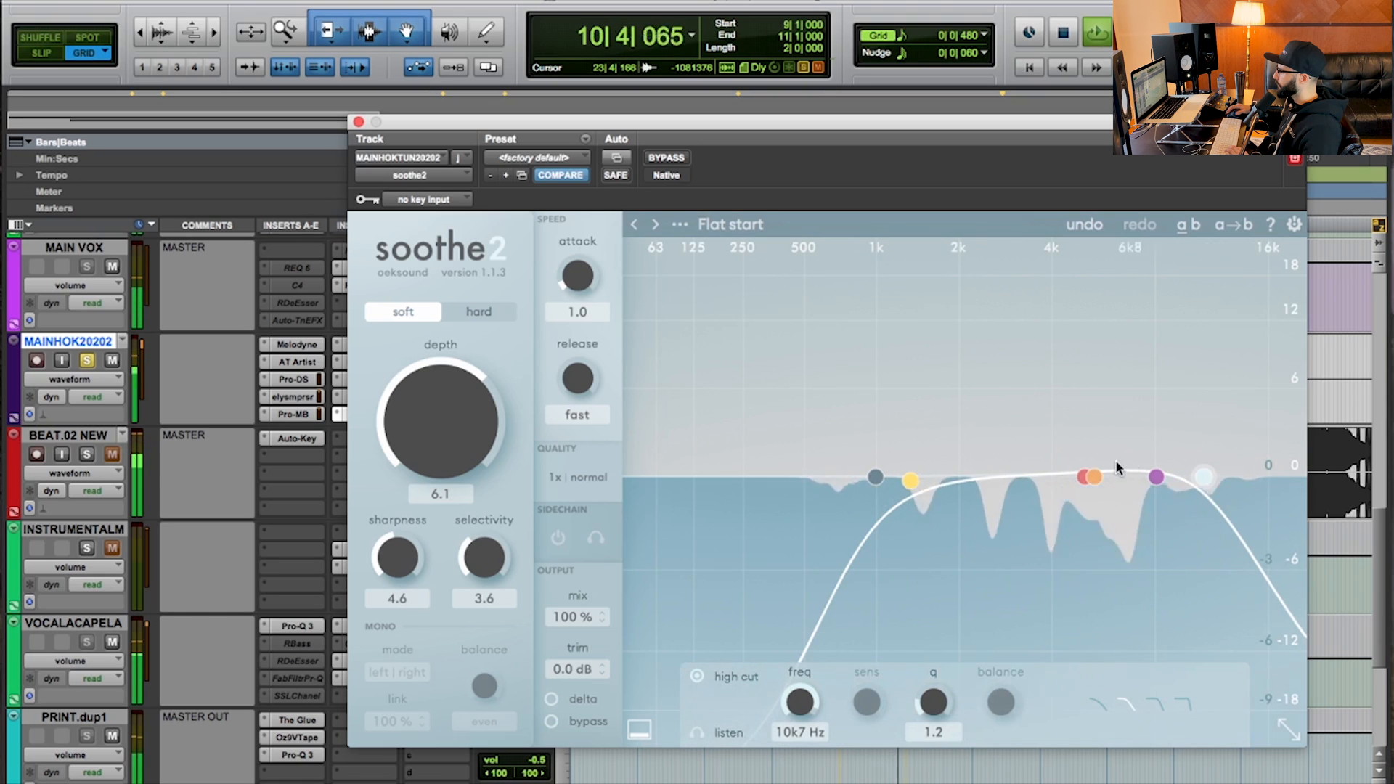
key("space")
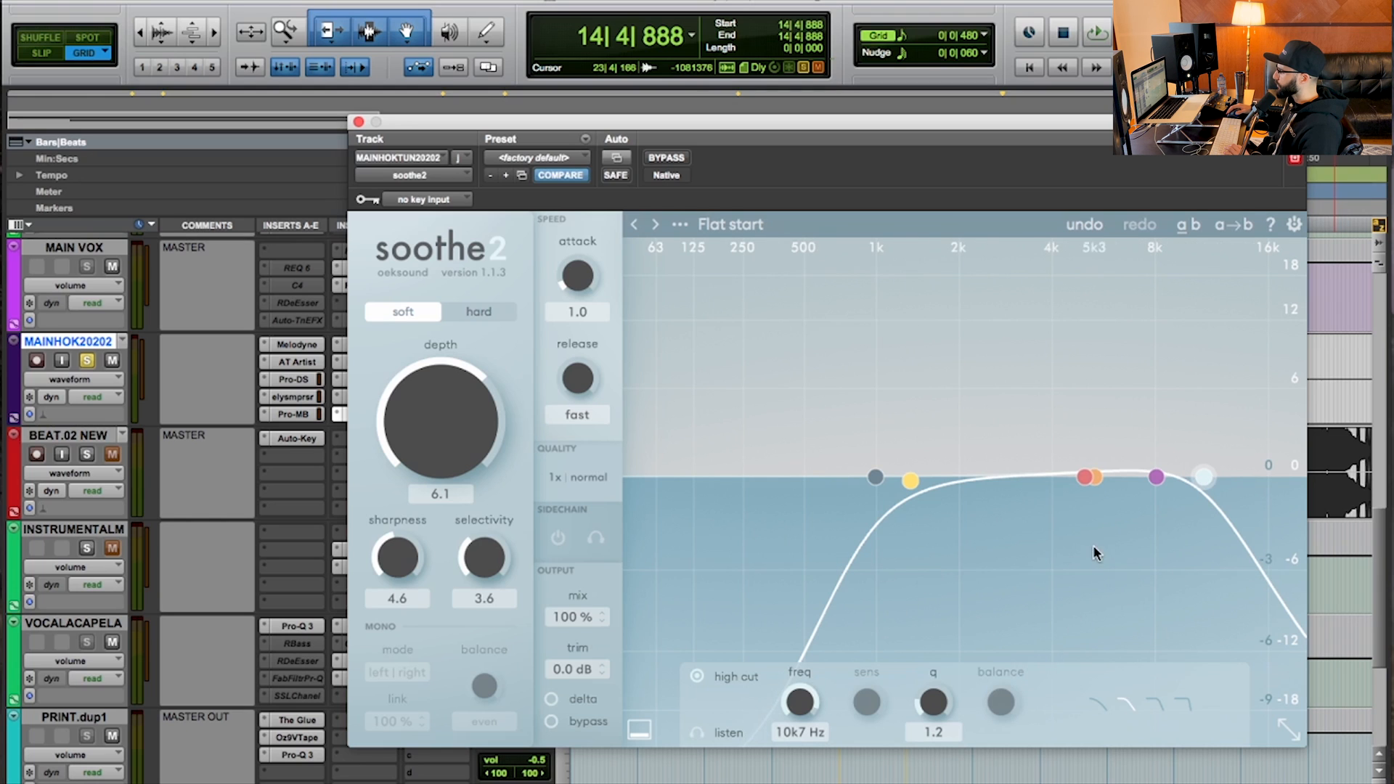
Select band 2 and lower the overall depth to -0.5 while the hook plays.
left_click(1093, 477)
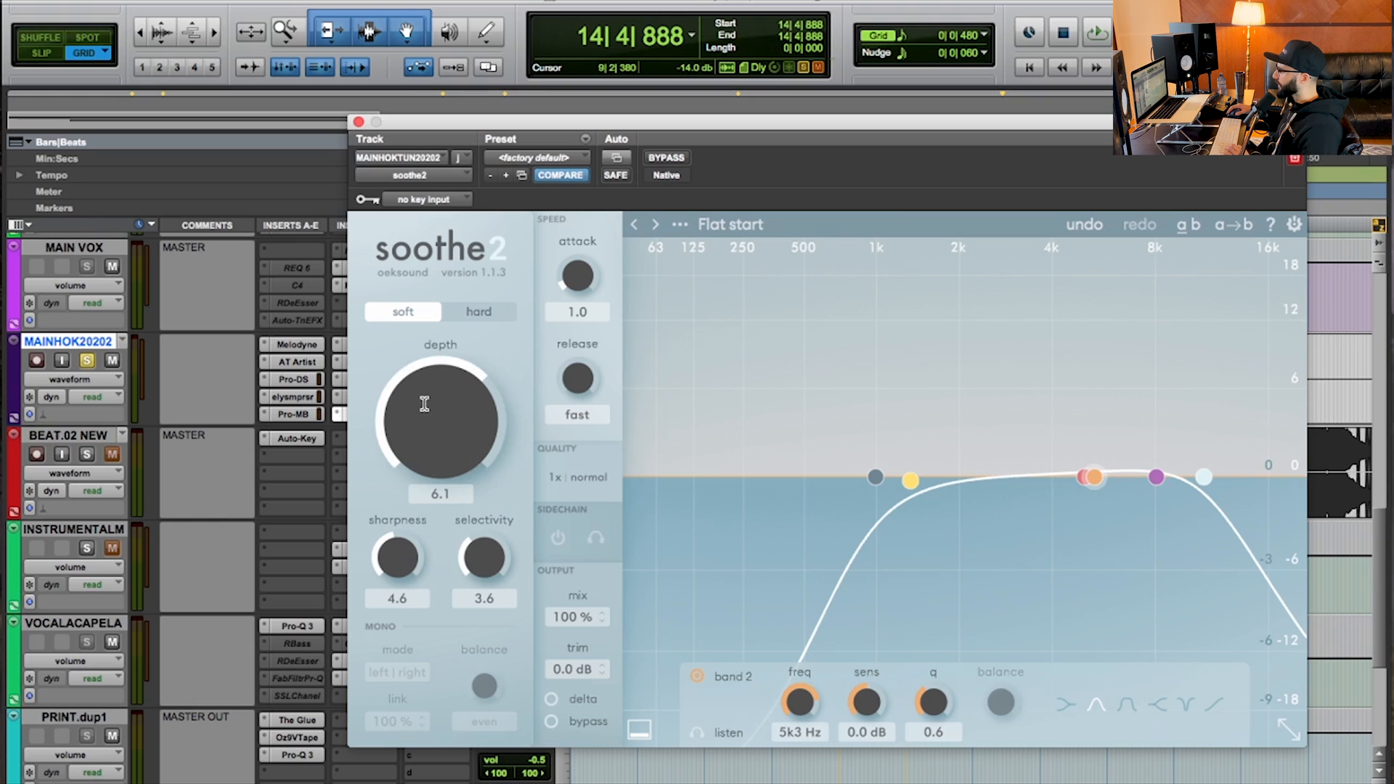
mouse_move(425, 405)
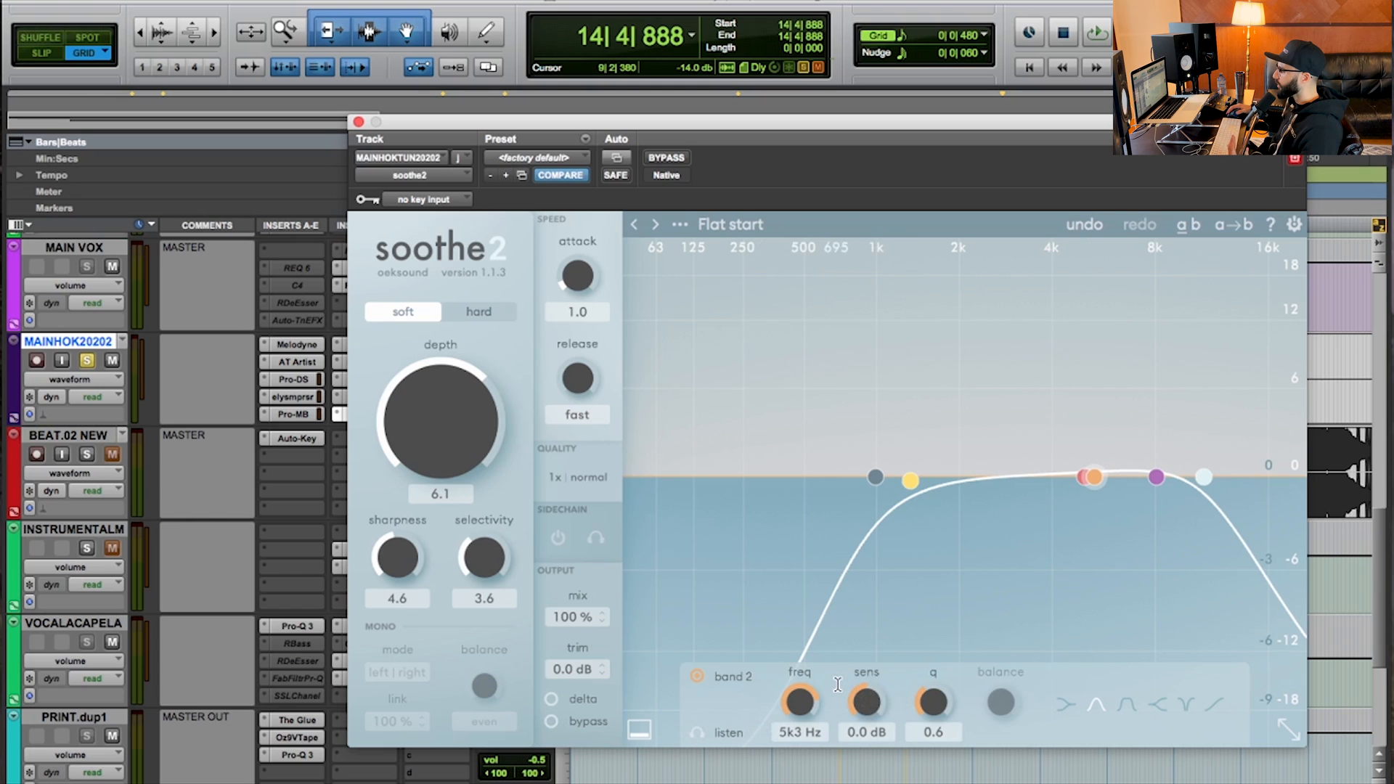
key("space")
mouse_move(427, 411)
left_mouse_down()
mouse_move(427, 482)
mouse_move(443, 420)
left_mouse_up()
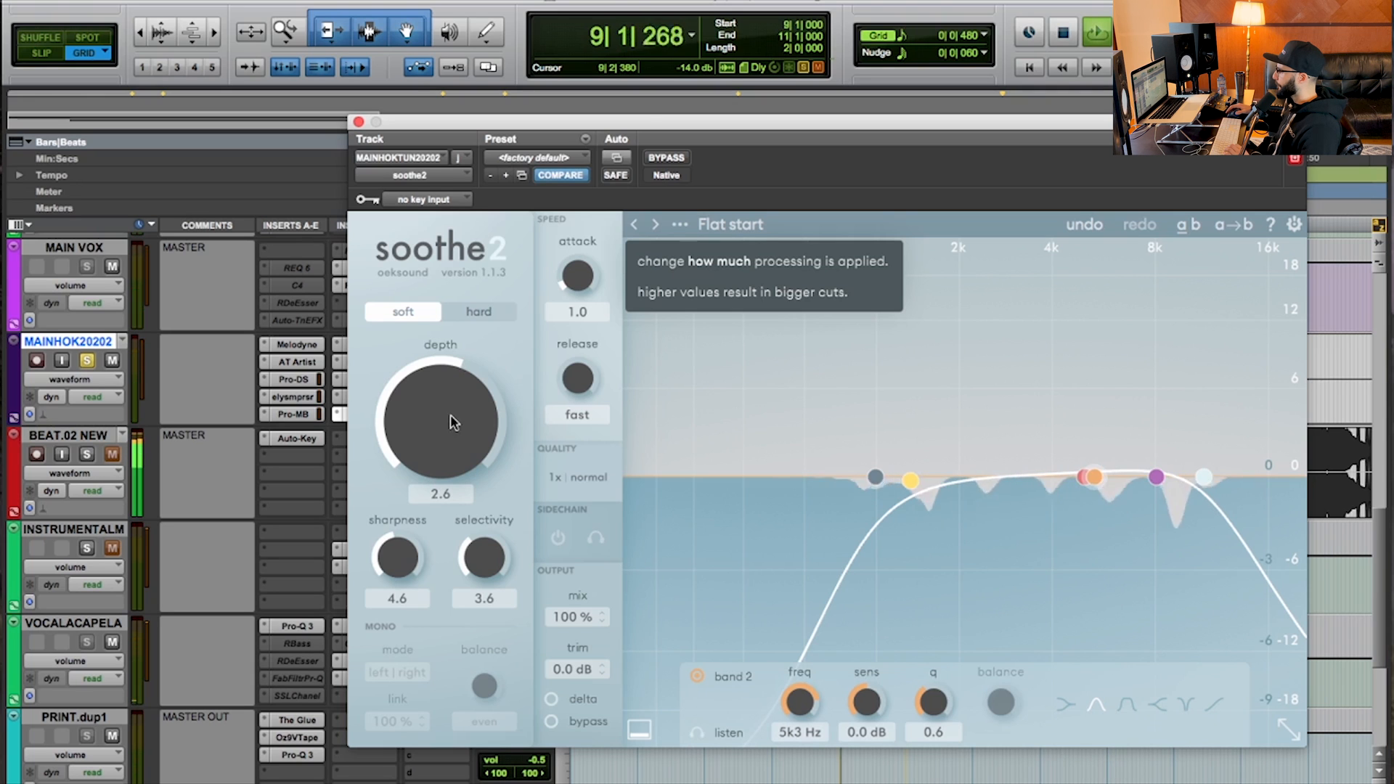
left_click_drag(405, 423, 412, 438)
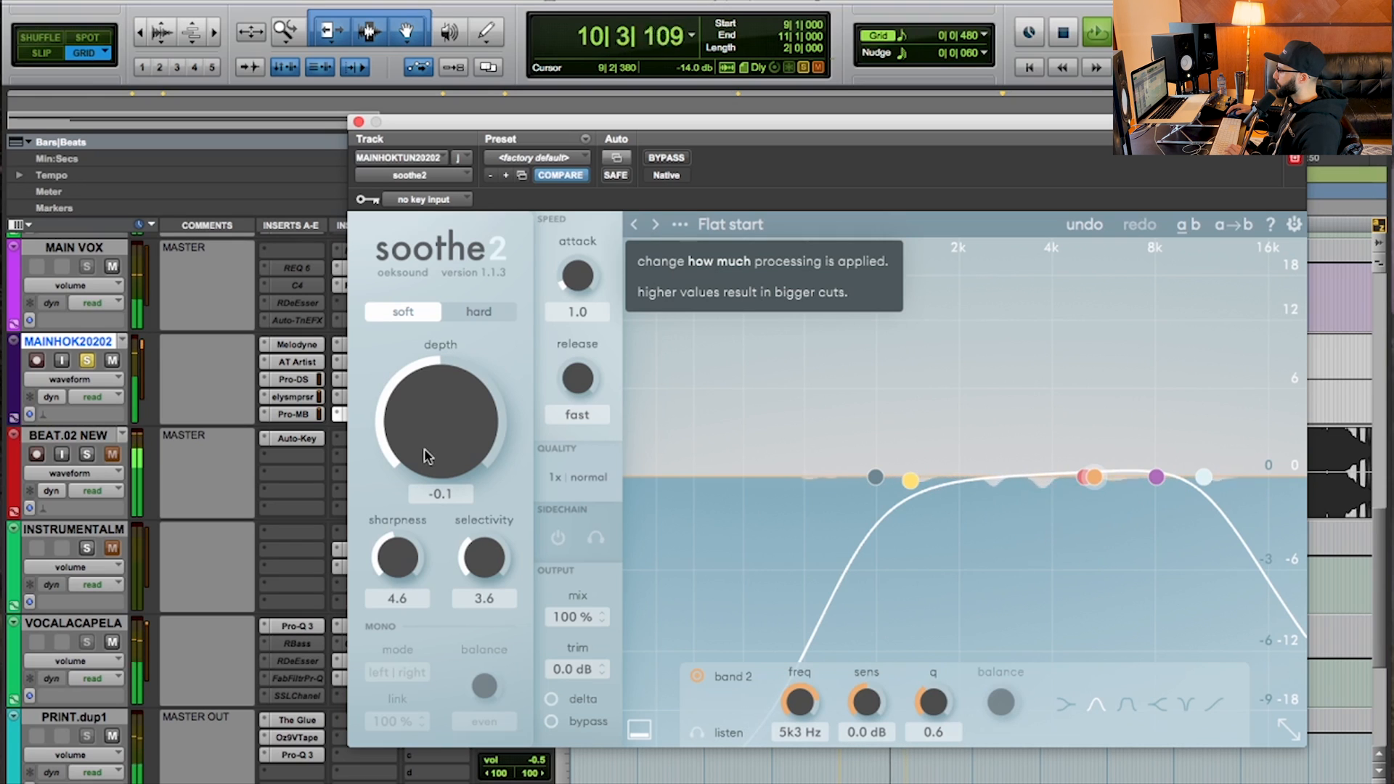
left_click_drag(426, 454, 426, 443)
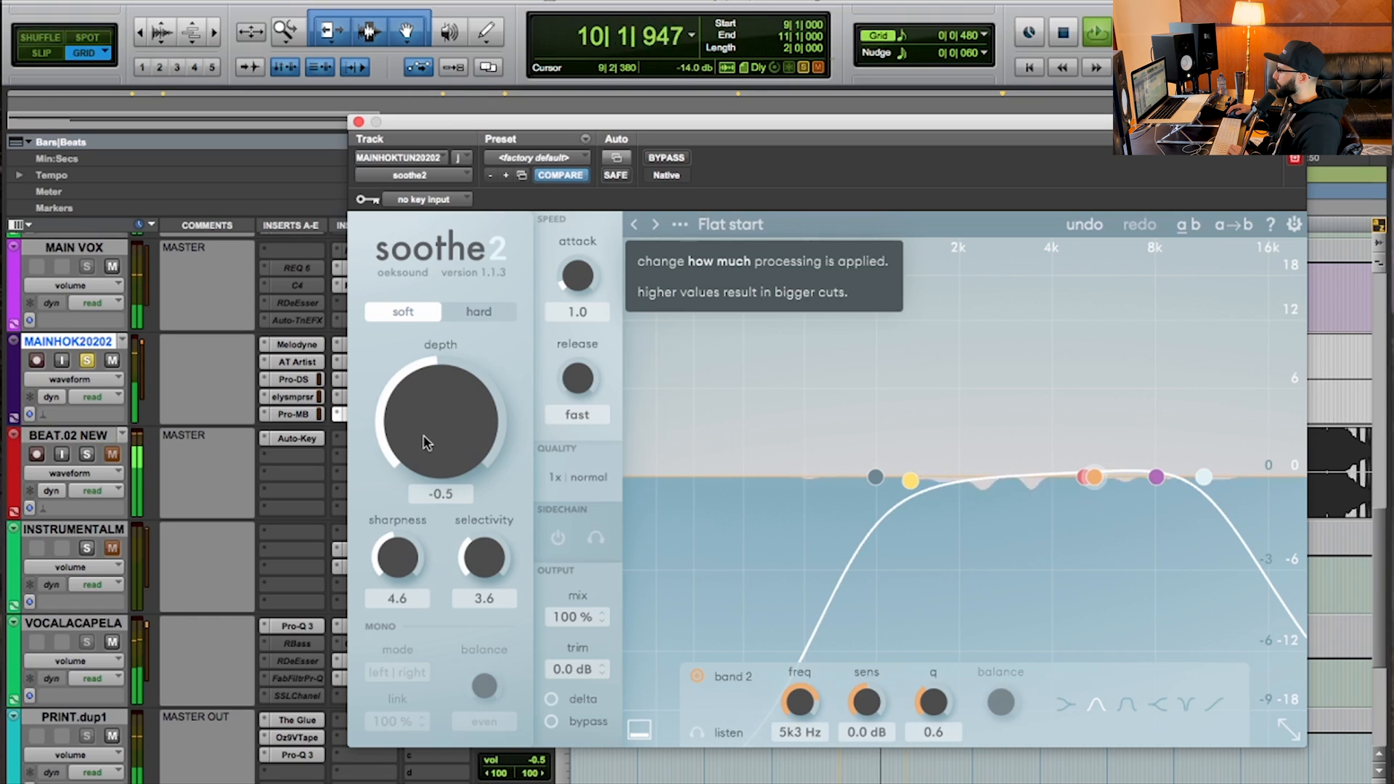
key("space")
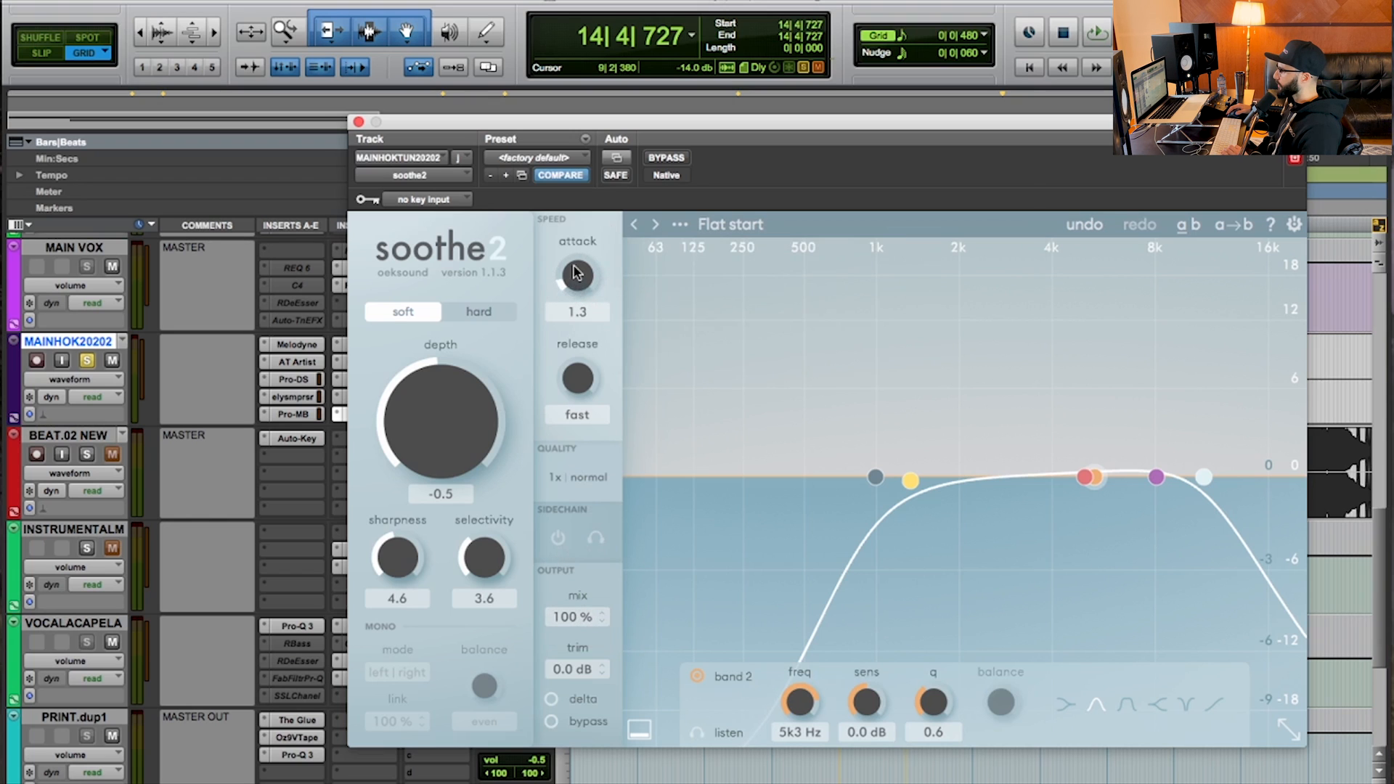
Raise the attack to 6.0 while auditioning the hook.
left_click_drag(590, 218, 590, 216)
key("space")
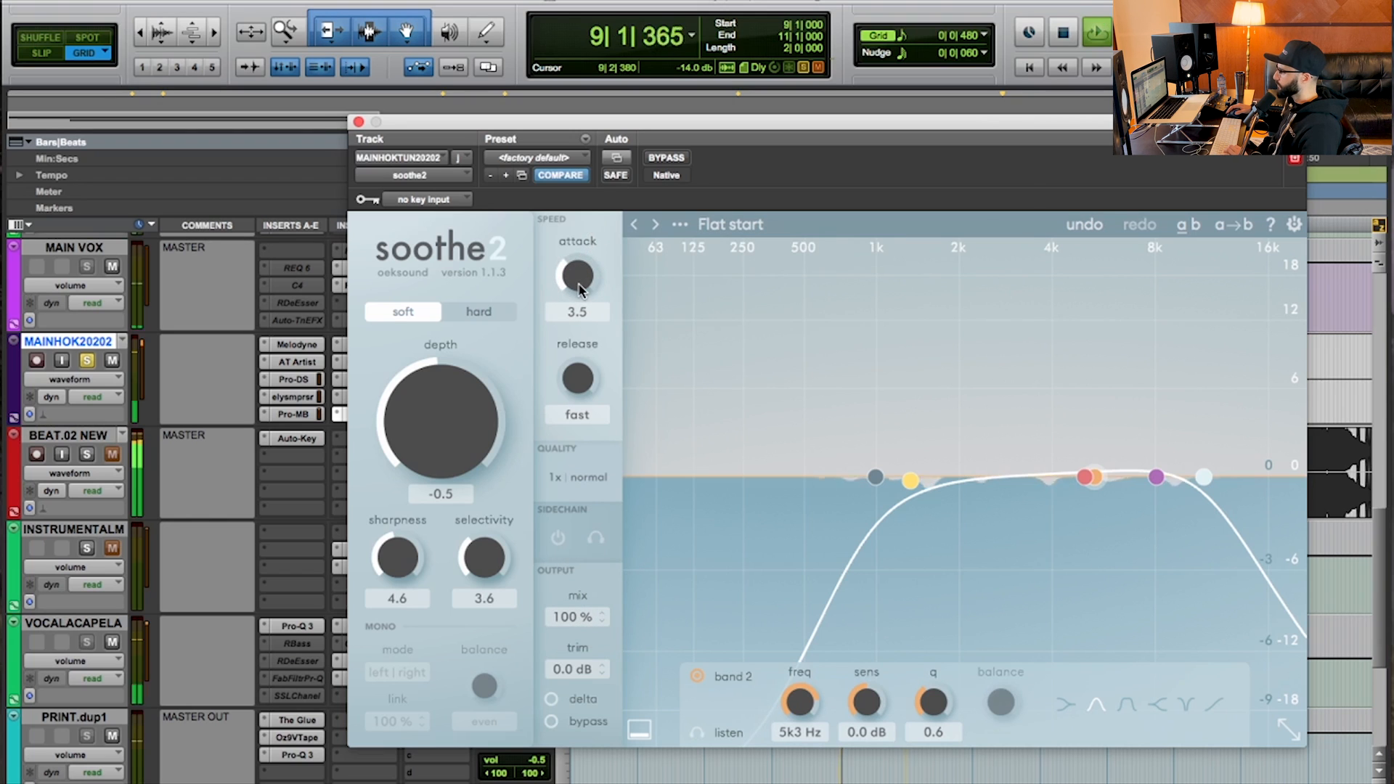
left_click_drag(581, 270, 601, 225)
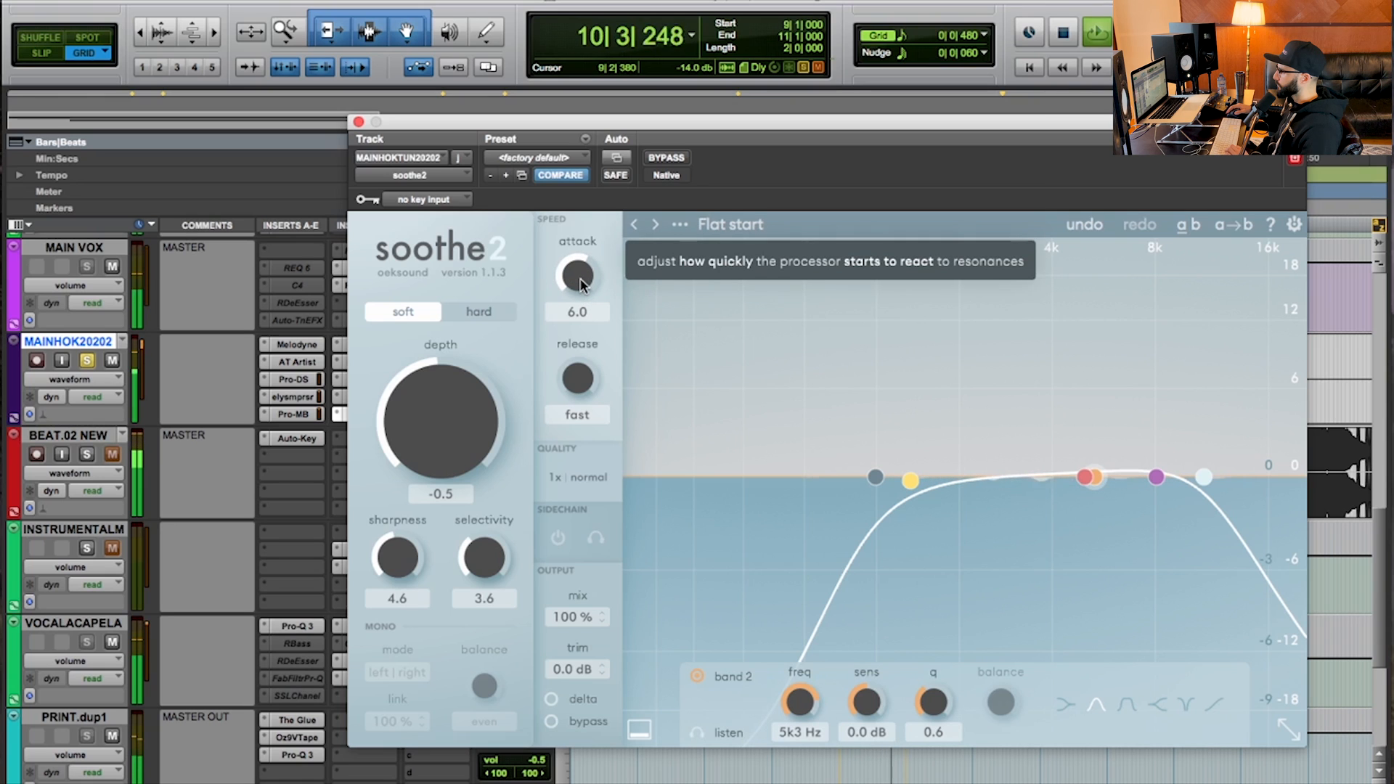
key("space")
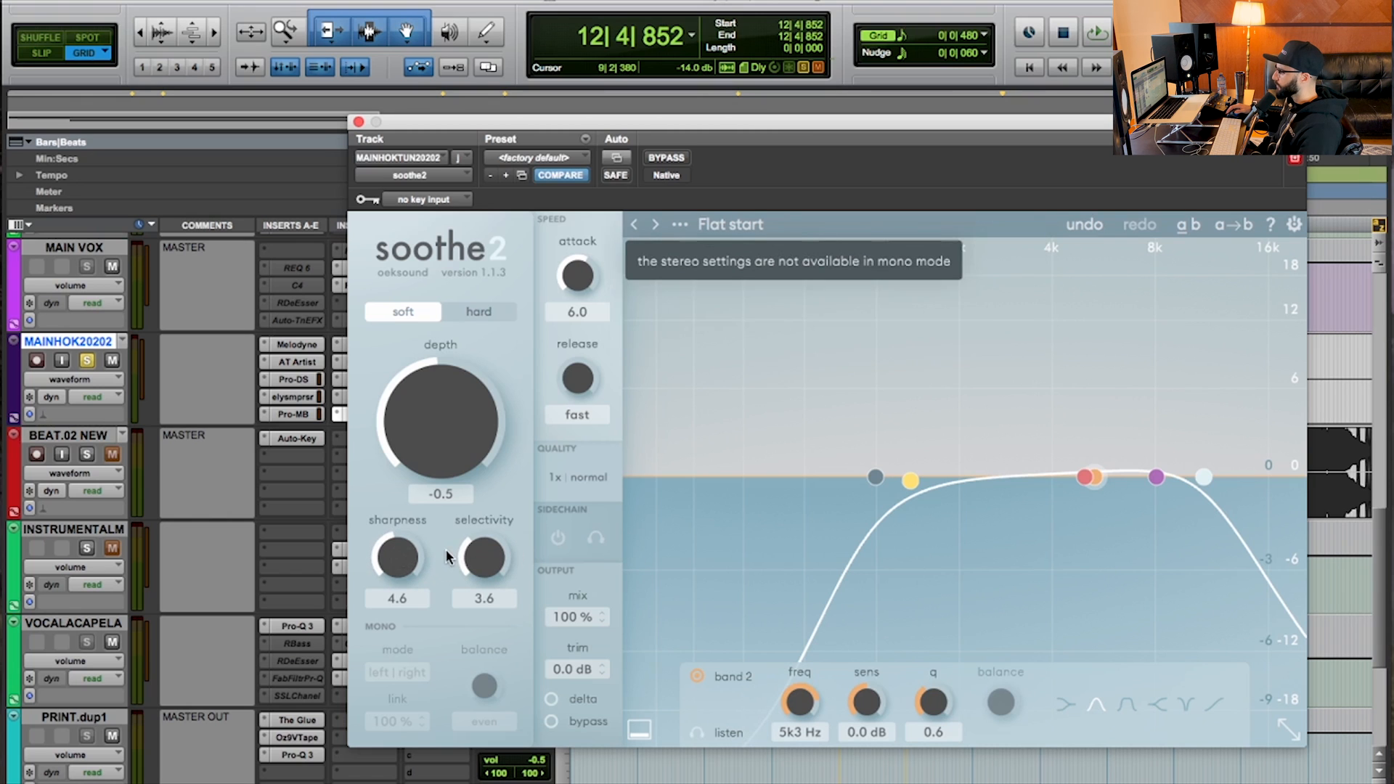
Set the sharpness to 6.5 and the selectivity to 7.0.
left_click_drag(383, 559, 399, 512)
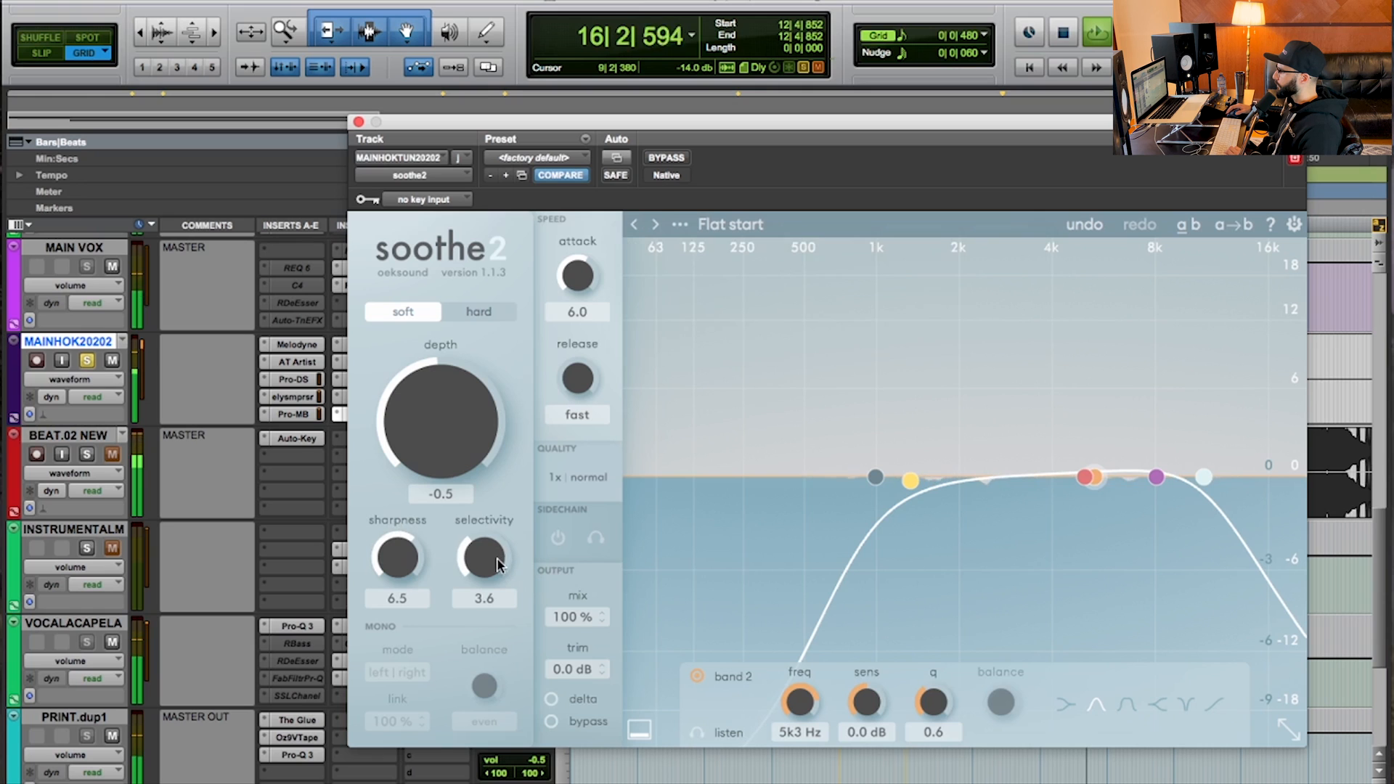
mouse_move(489, 565)
left_mouse_down()
mouse_move(480, 506)
mouse_move(470, 664)
mouse_move(485, 557)
left_mouse_up()
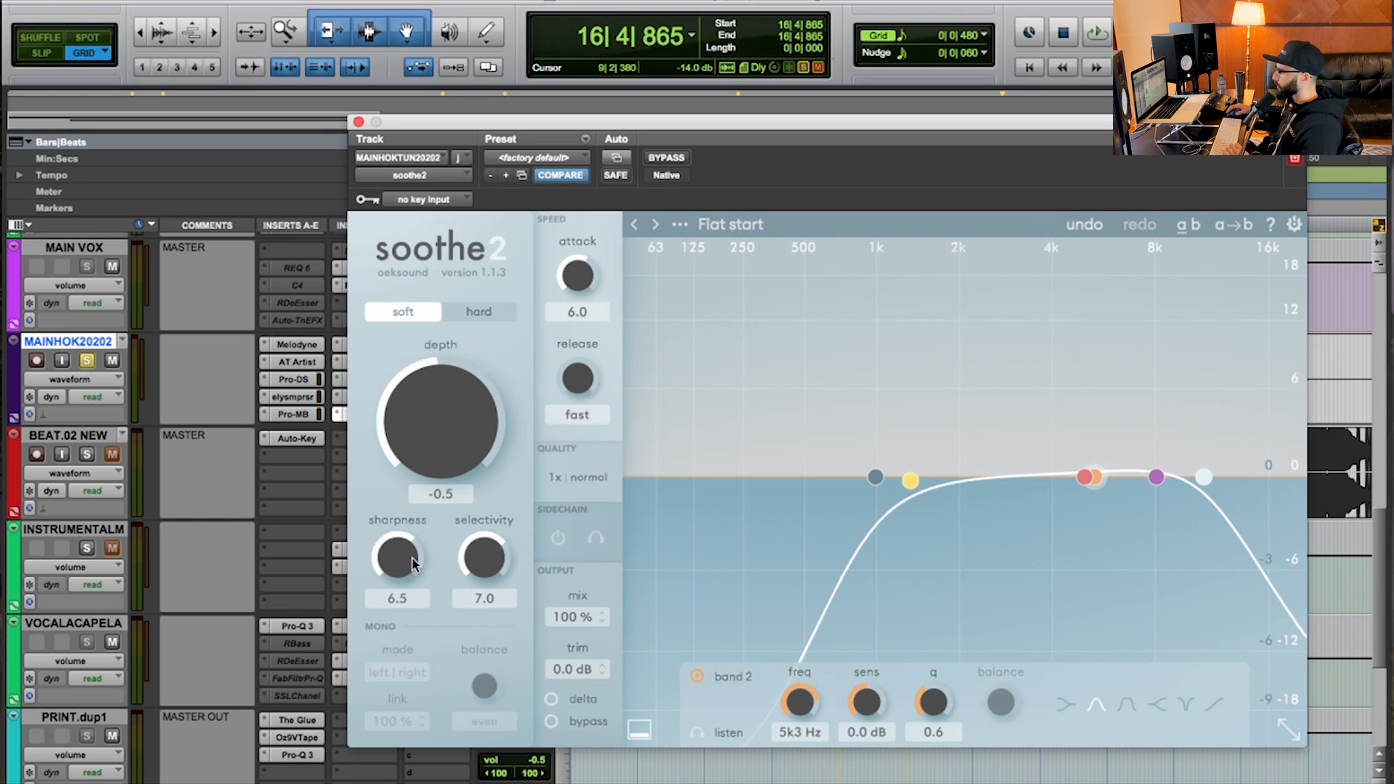
mouse_move(470, 578)
mouse_move(578, 382)
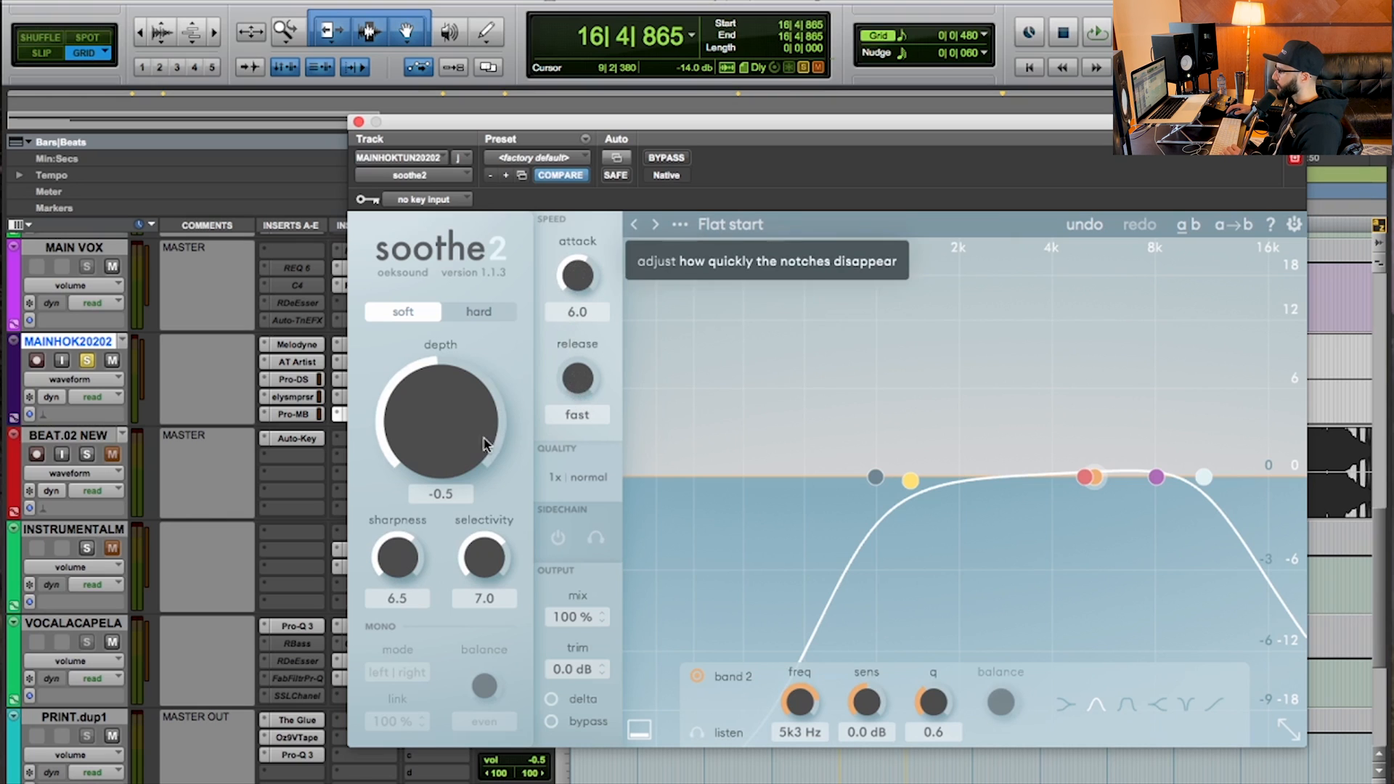
Raise the overall depth gradually to 2.5 while the hook plays.
mouse_move(433, 409)
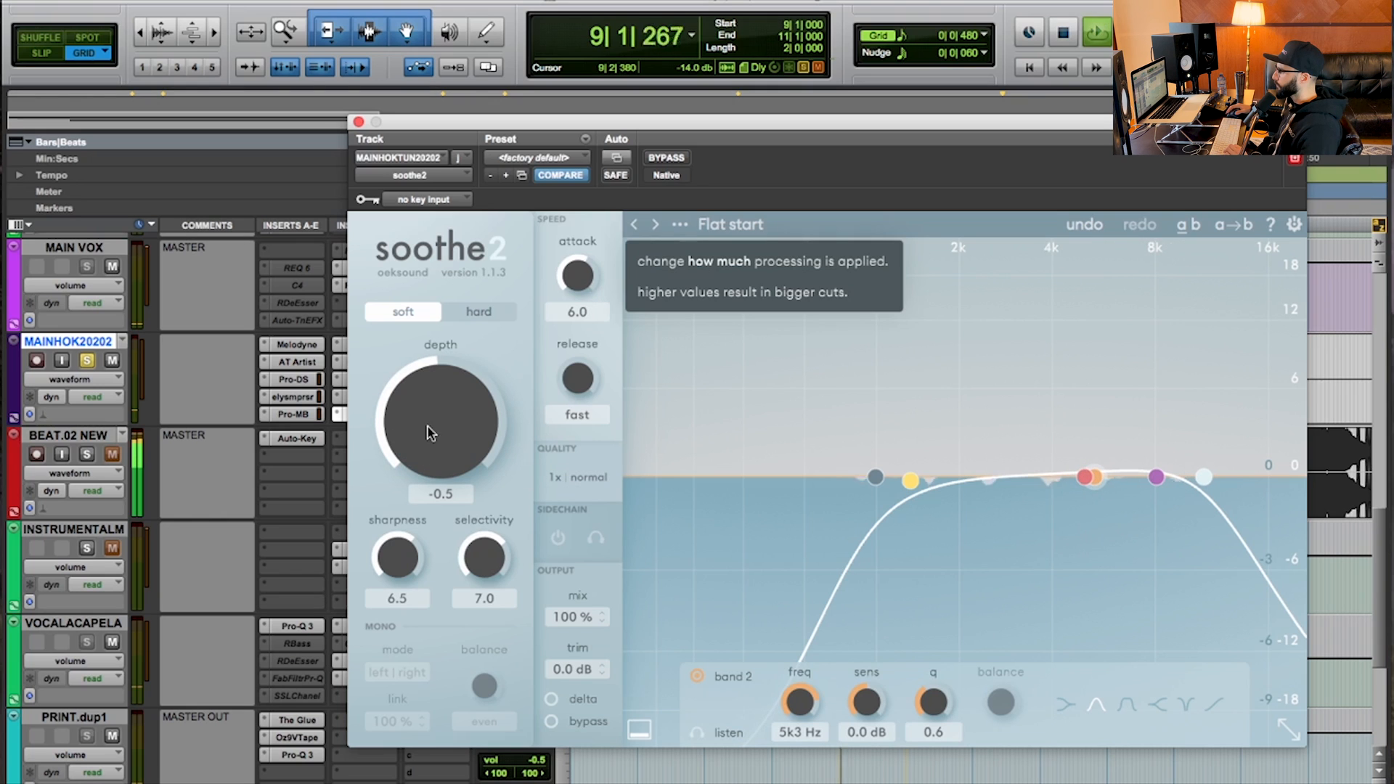
scroll(437, 429, "up", 8)
scroll(437, 419, "up", 2)
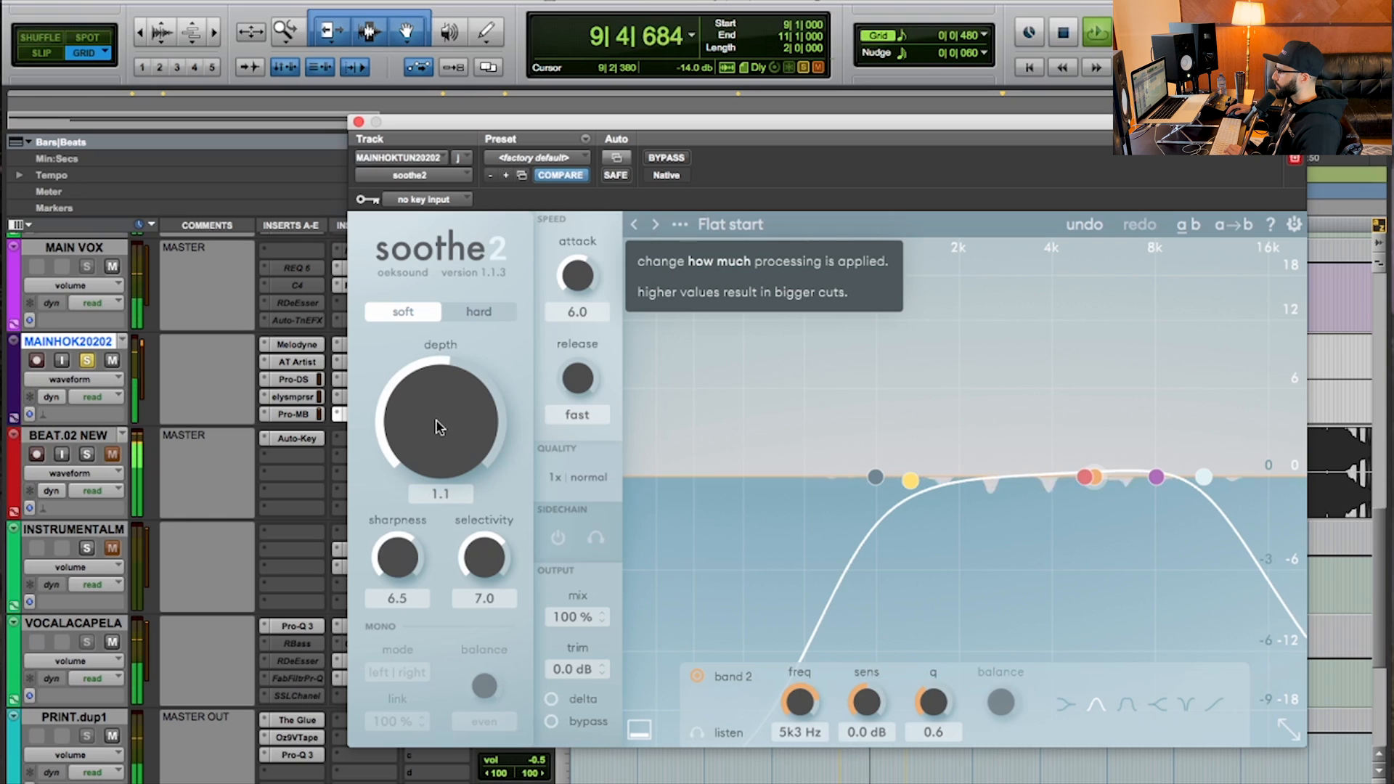
scroll(437, 420, "up", 9)
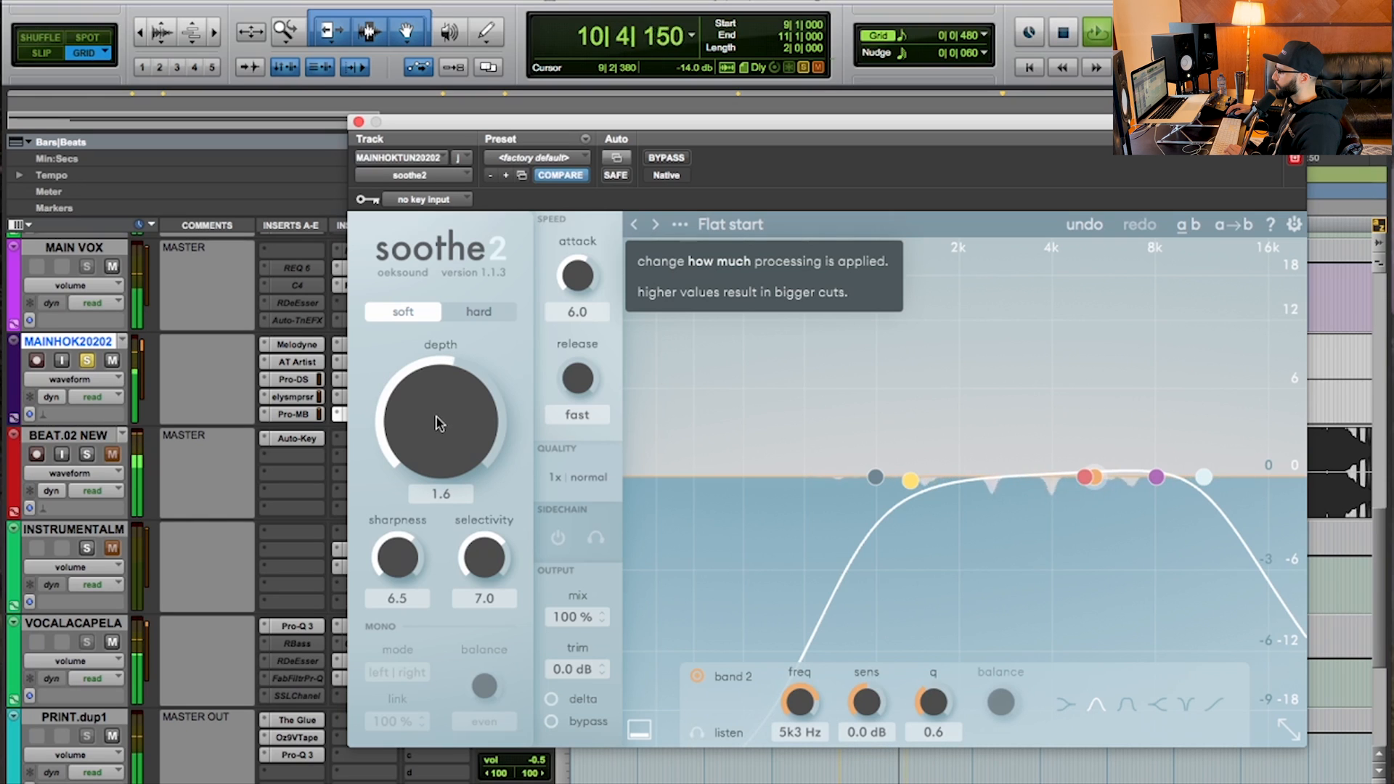
scroll(435, 419, "up", 2)
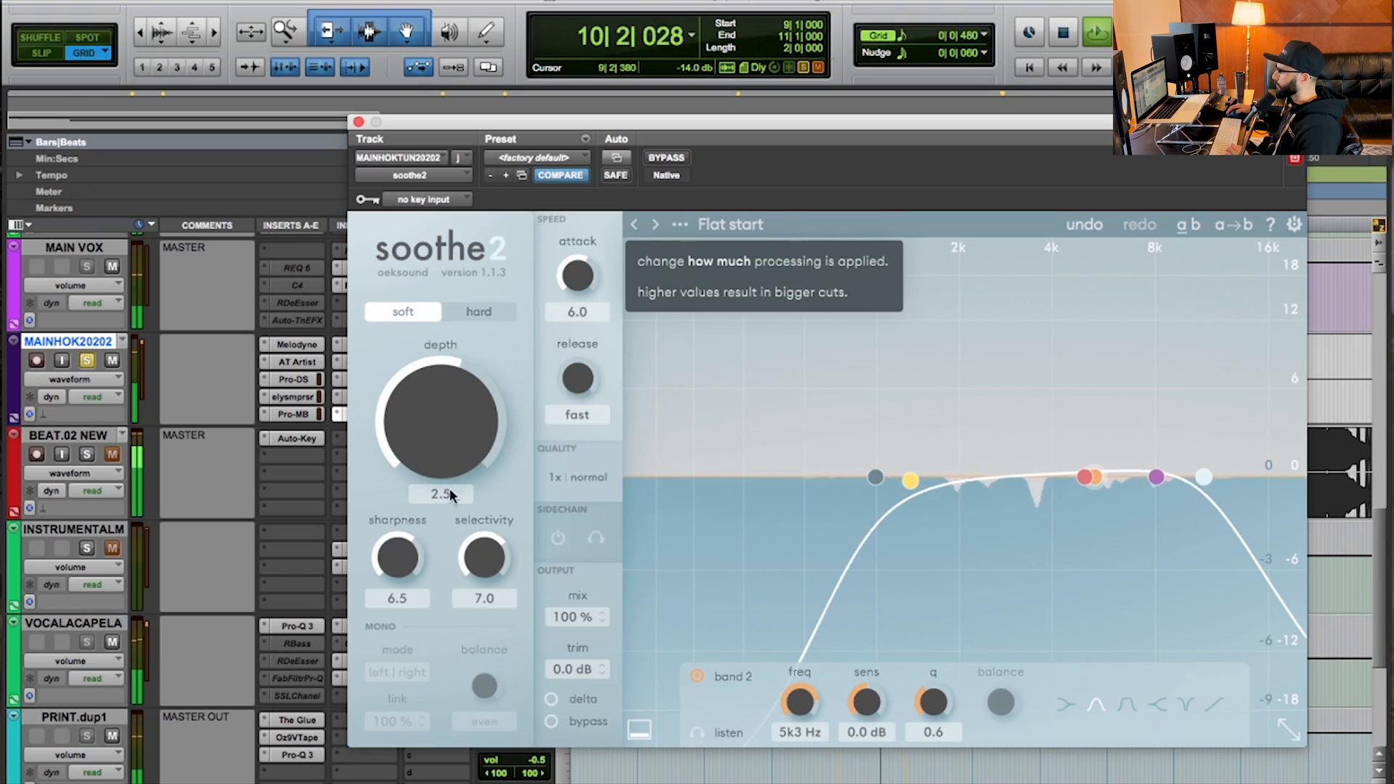
Restart playback of the hook and lower the output mix to 57 %.
key("space")
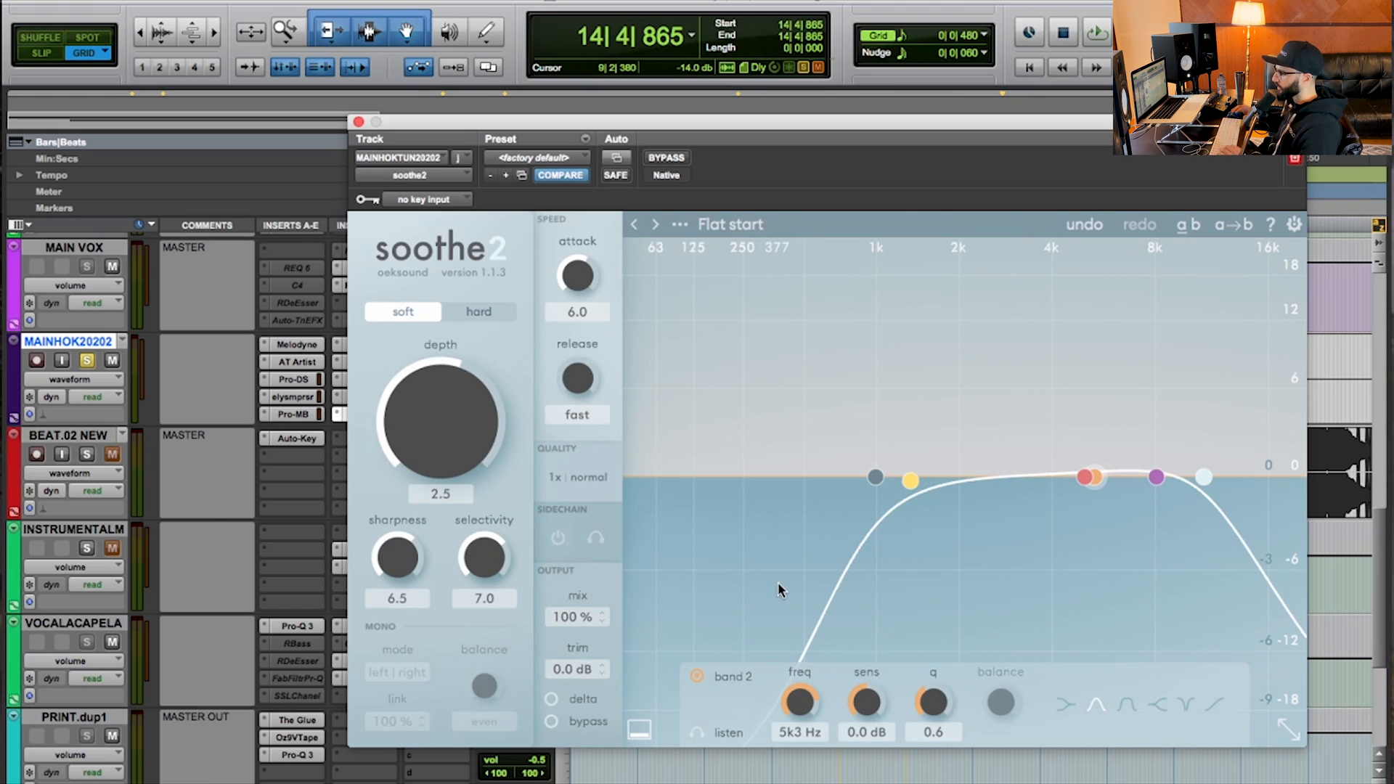
key("space")
left_click_drag(568, 617, 572, 751)
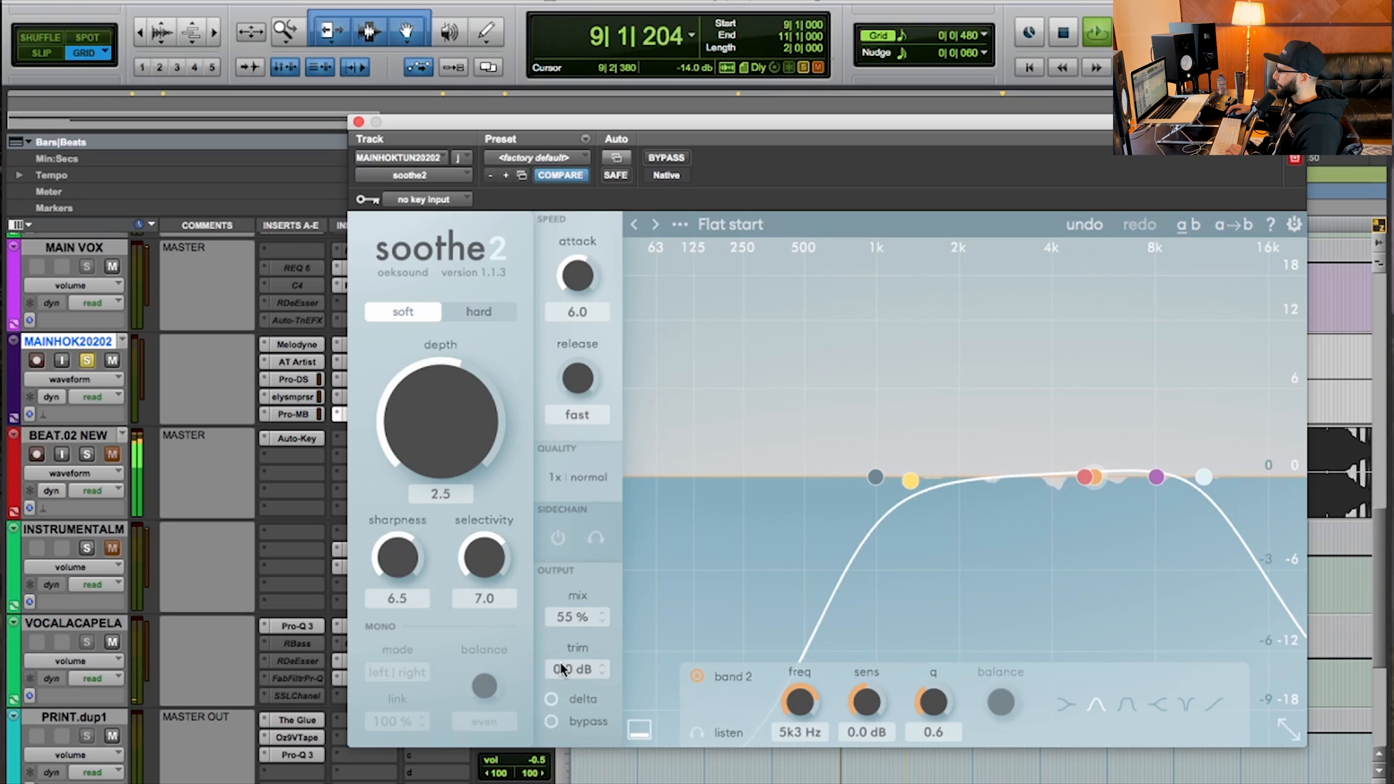
left_click_drag(574, 626, 578, 618)
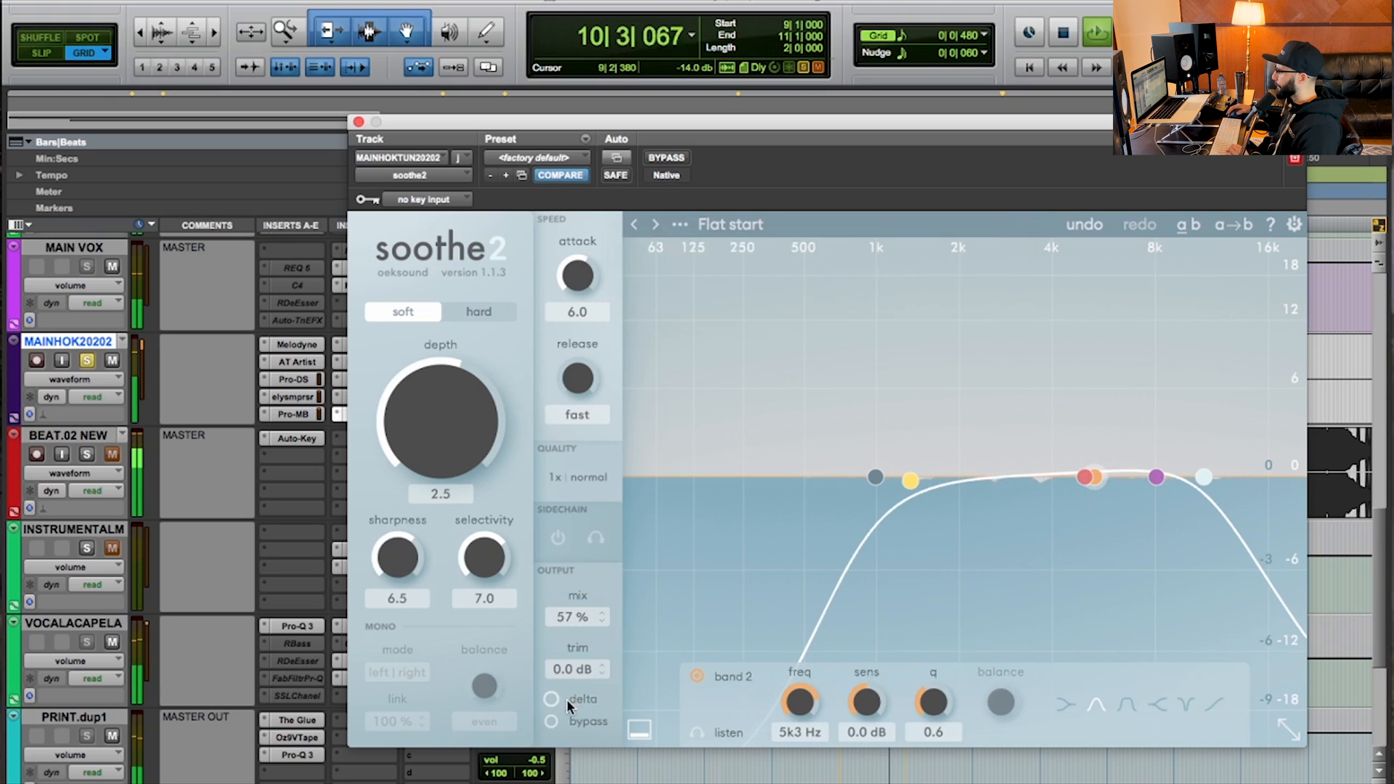
Audition the delta signal briefly and raise the overall depth to 6.4 while the hook plays.
left_click(551, 698)
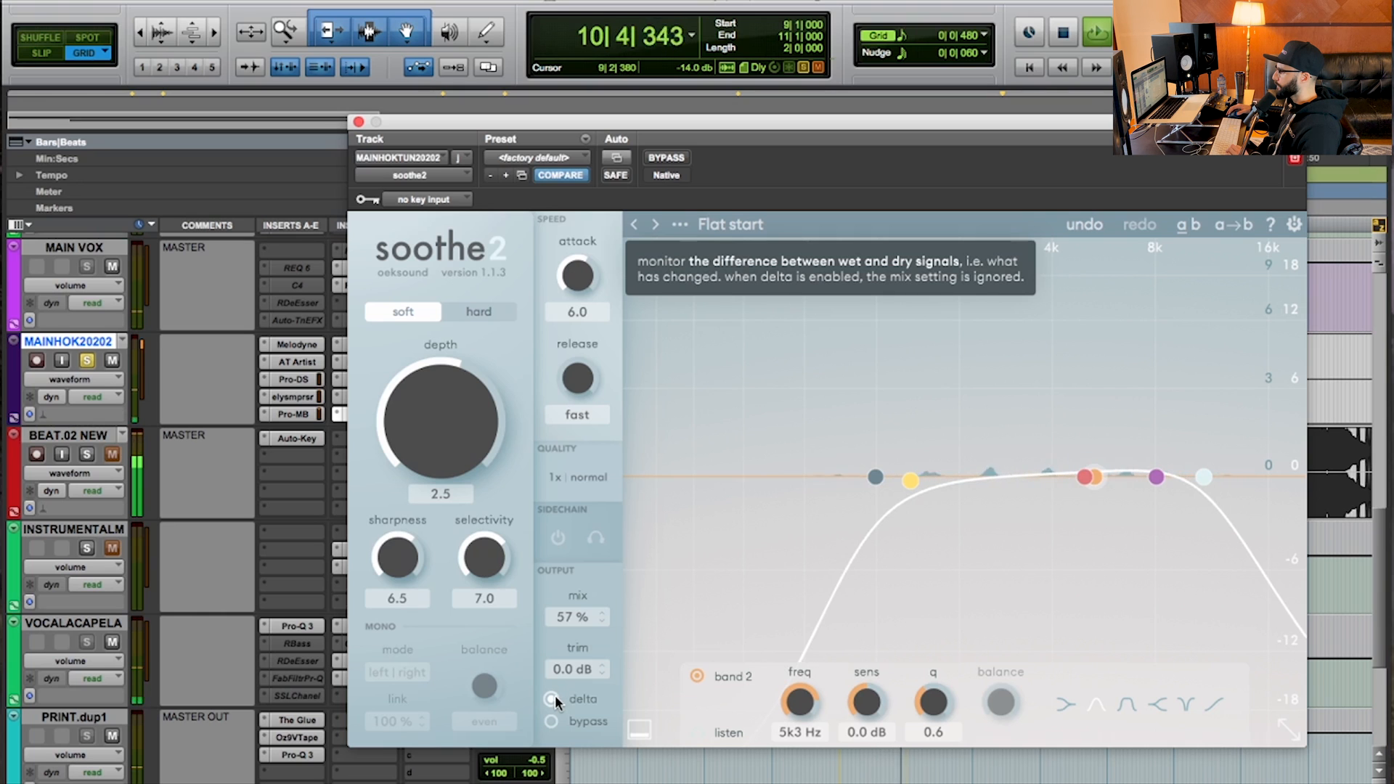
left_click(554, 698)
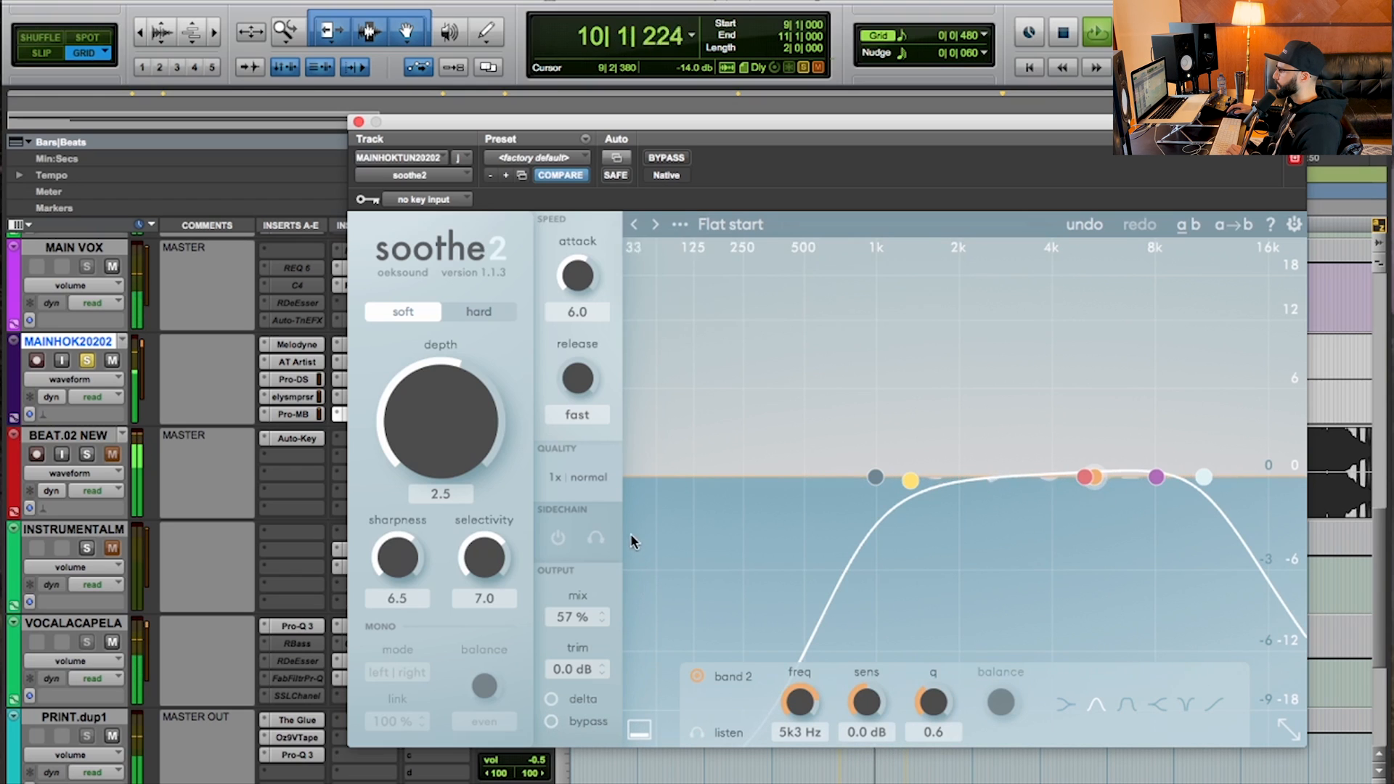
mouse_move(449, 444)
left_mouse_down()
mouse_move(461, 394)
mouse_move(456, 419)
left_mouse_up()
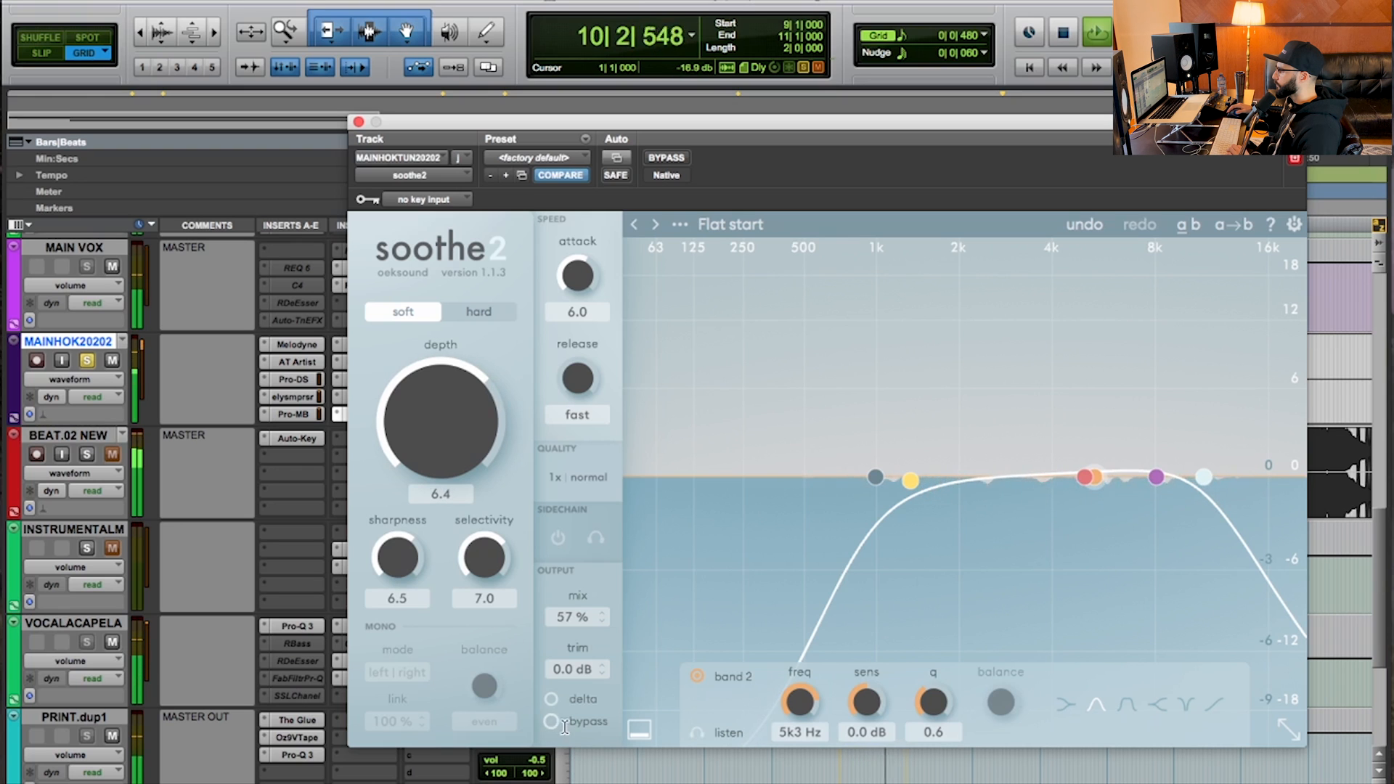
Listen to the delta signal alone and compare the hook with soothe2's internal bypass on and off.
left_click(551, 698)
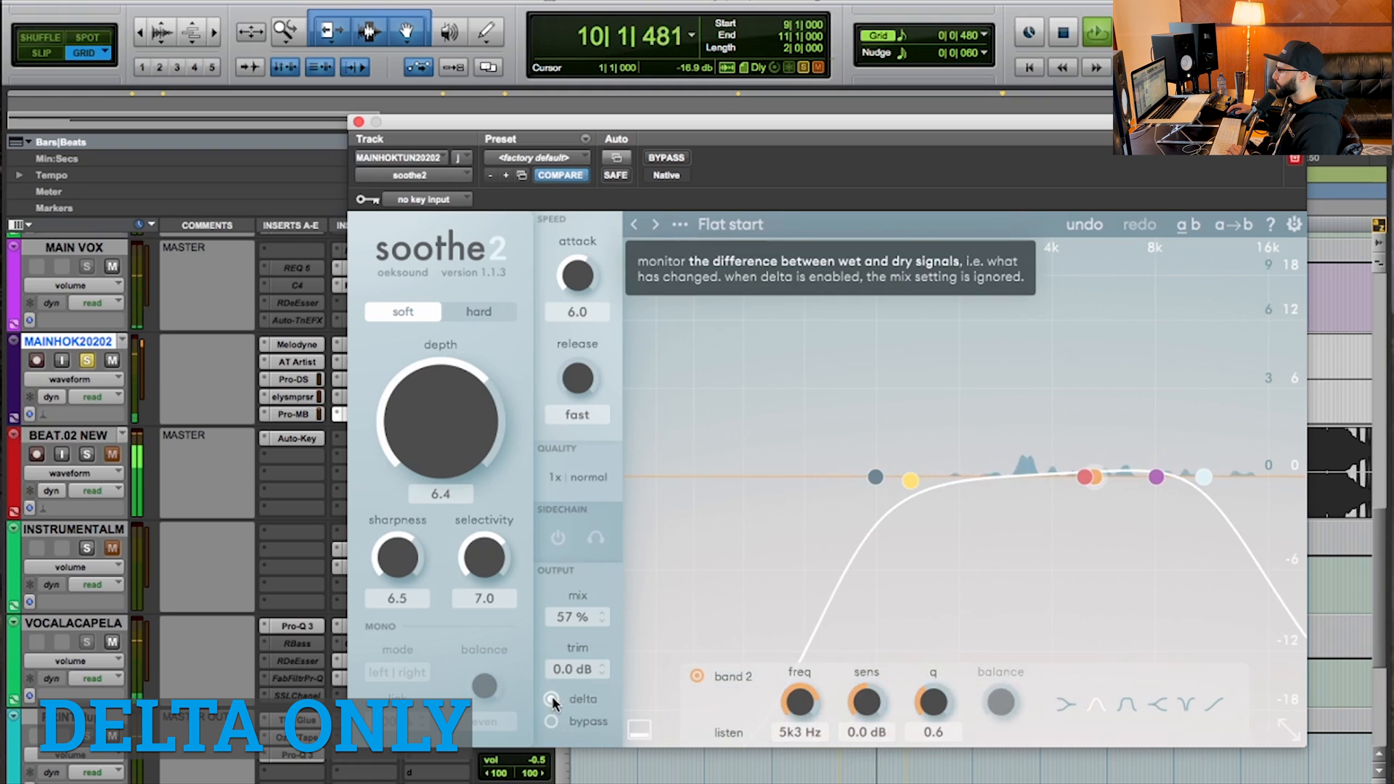
left_click(551, 698)
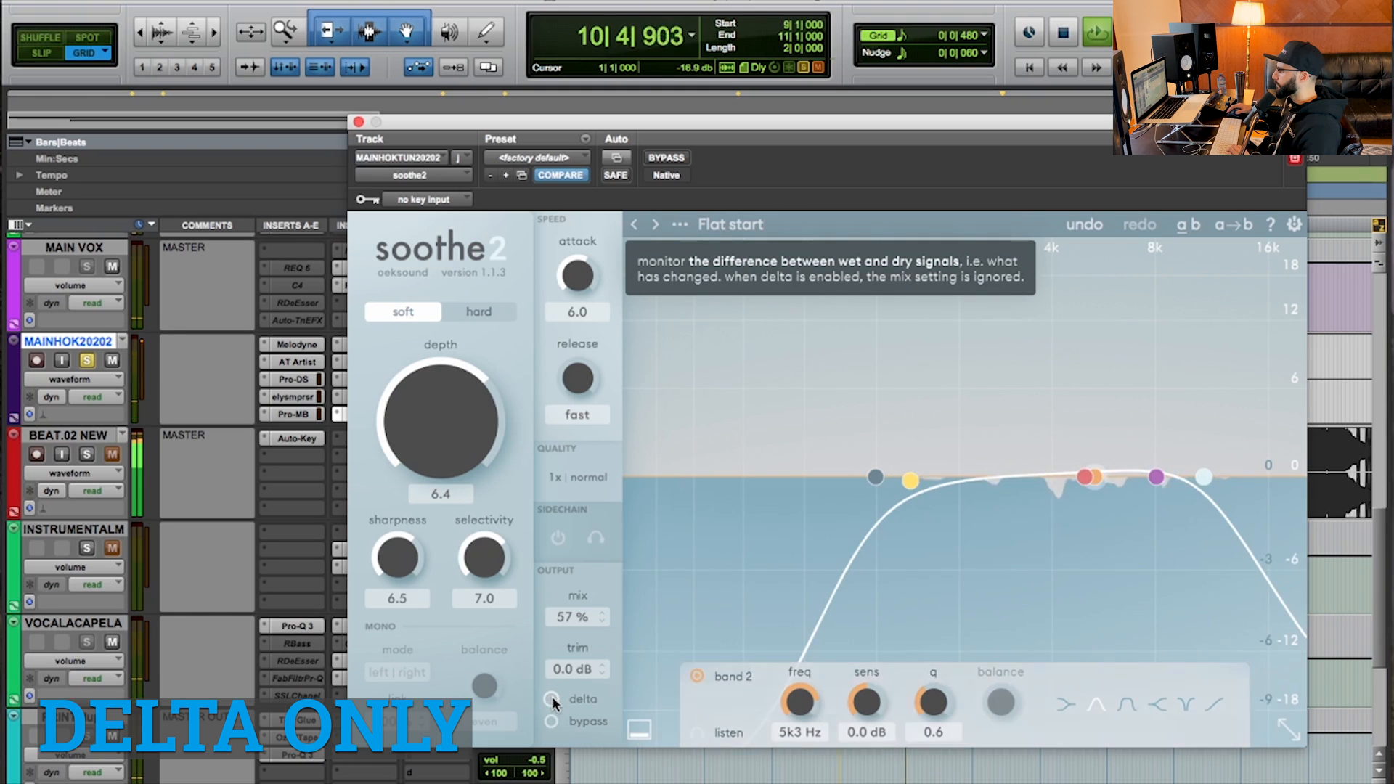
left_click(551, 722)
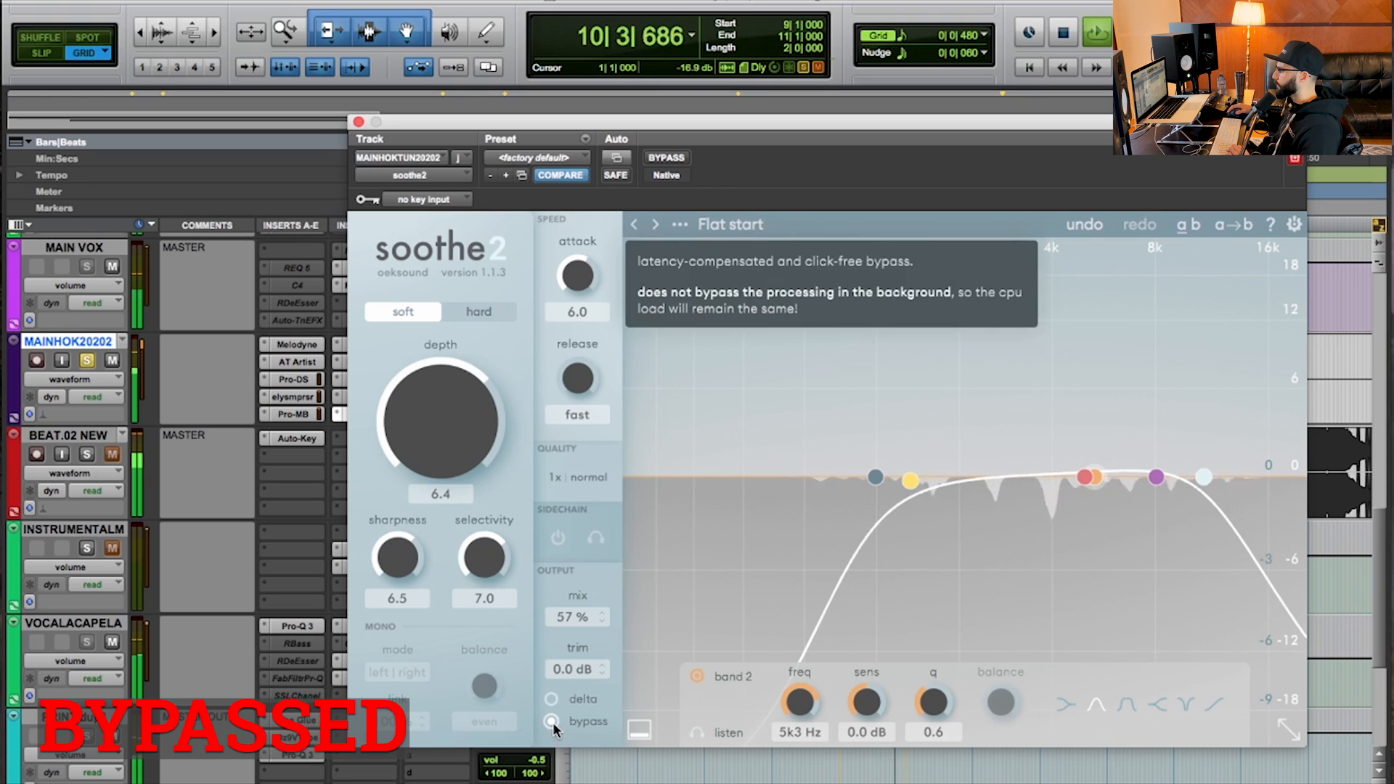
left_click(551, 722)
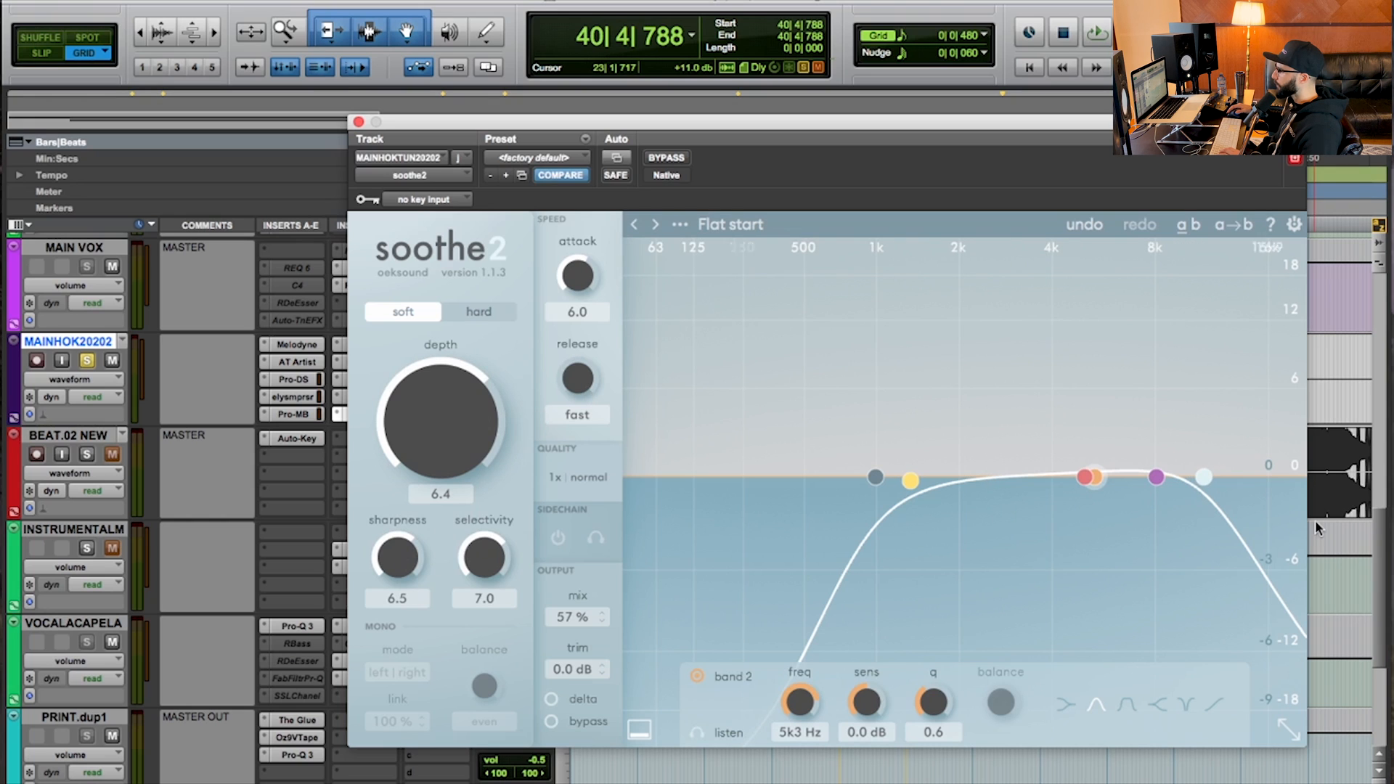
Select the high cut band and lower its q to 1.0.
left_click(1202, 477)
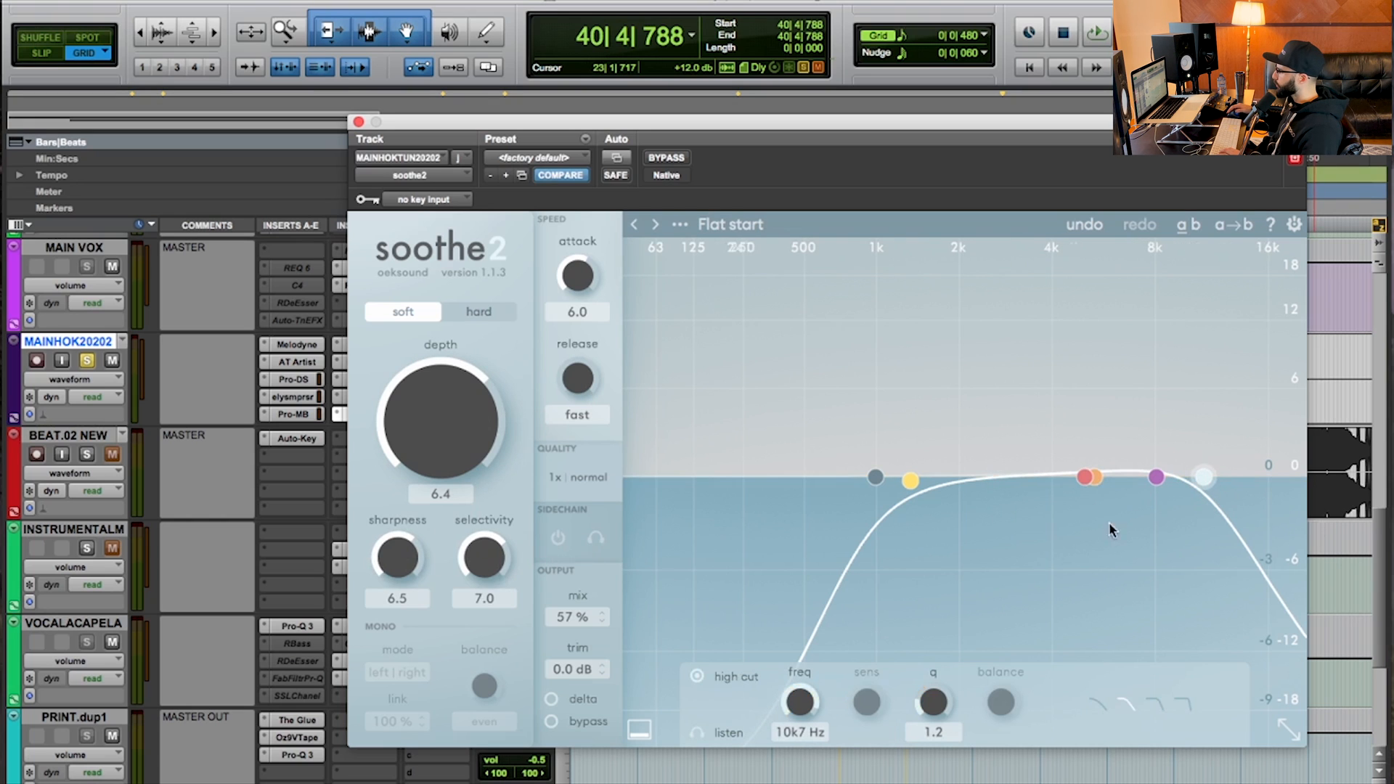
left_click_drag(932, 703, 931, 719)
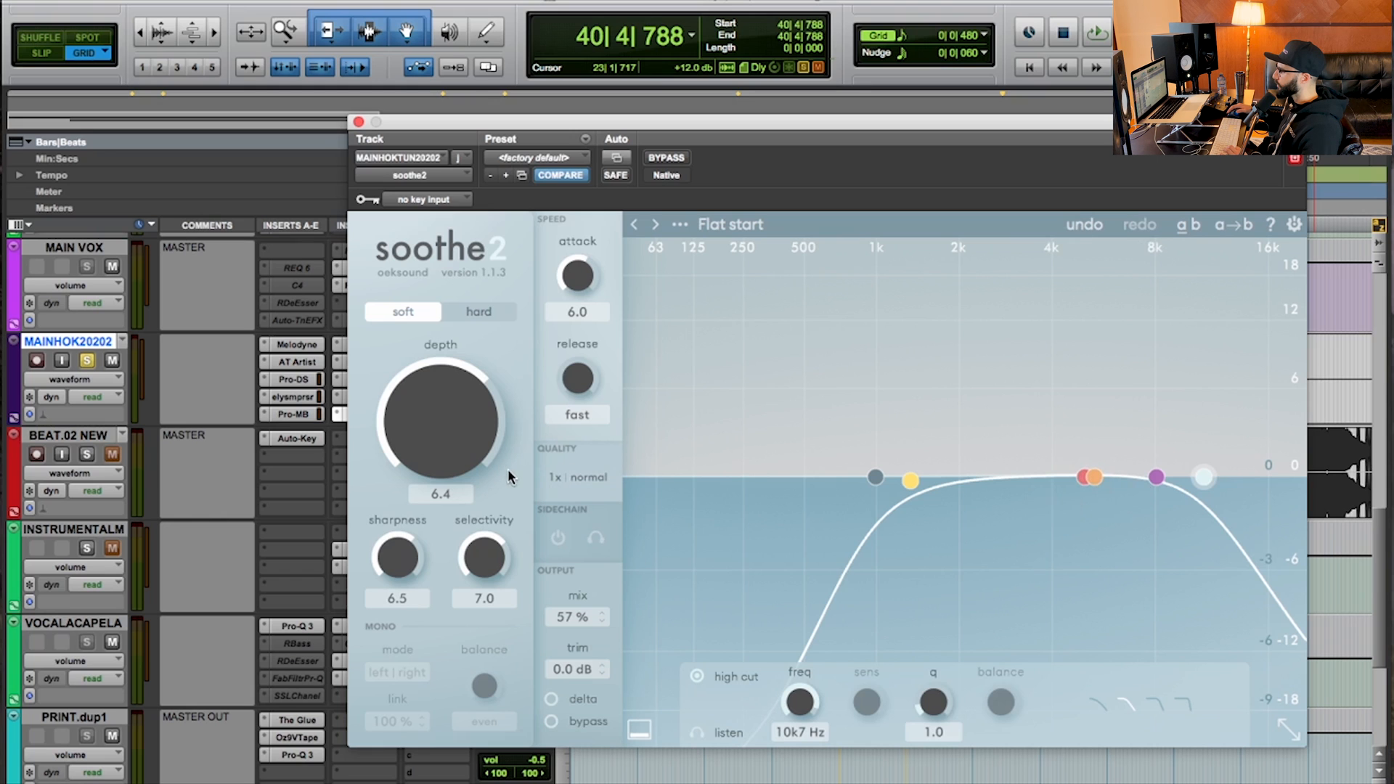
Resume playback and, auditioning band 2 with listen, tune it to 5k6 Hz, 1.2 dB sensitivity and a q of 1.8.
key("space")
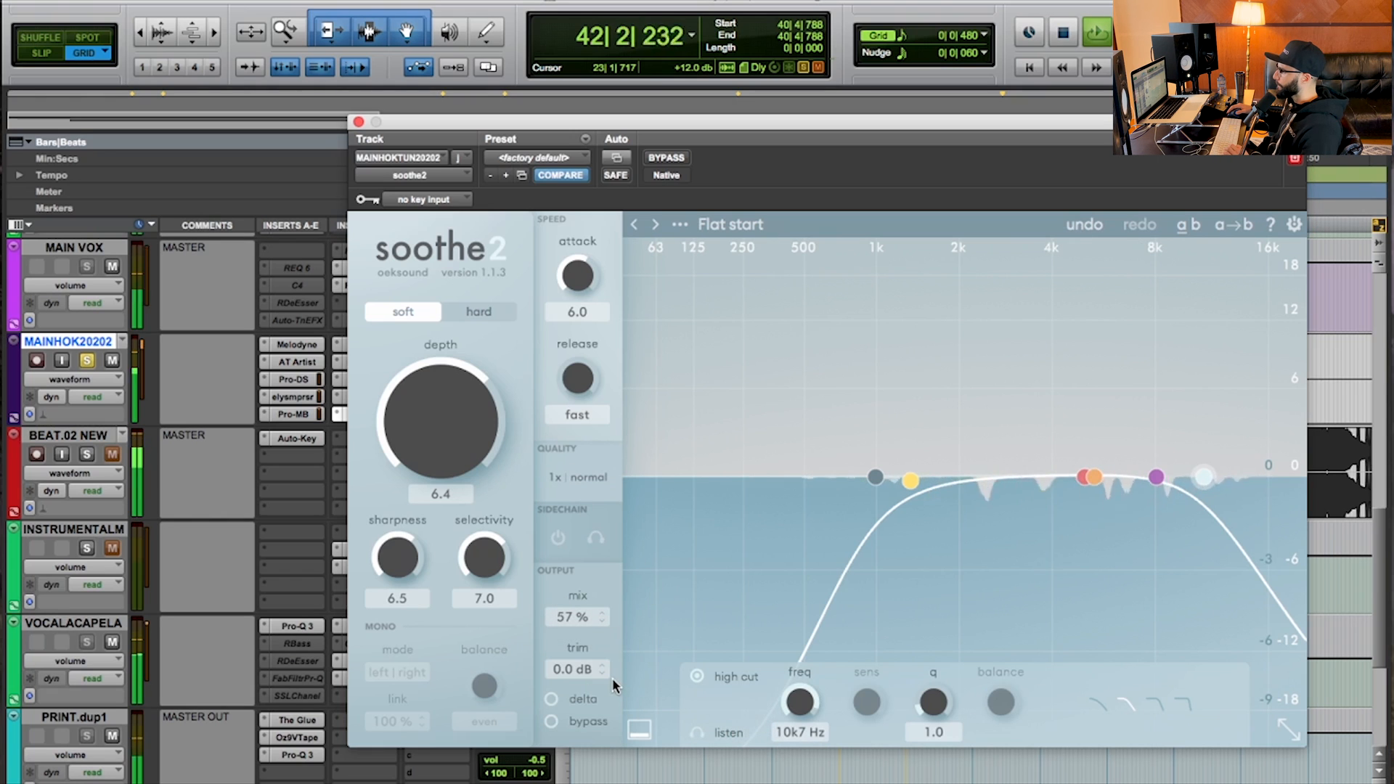
left_click_drag(1093, 477, 1089, 461)
left_click_drag(930, 700, 926, 651)
left_click(696, 731)
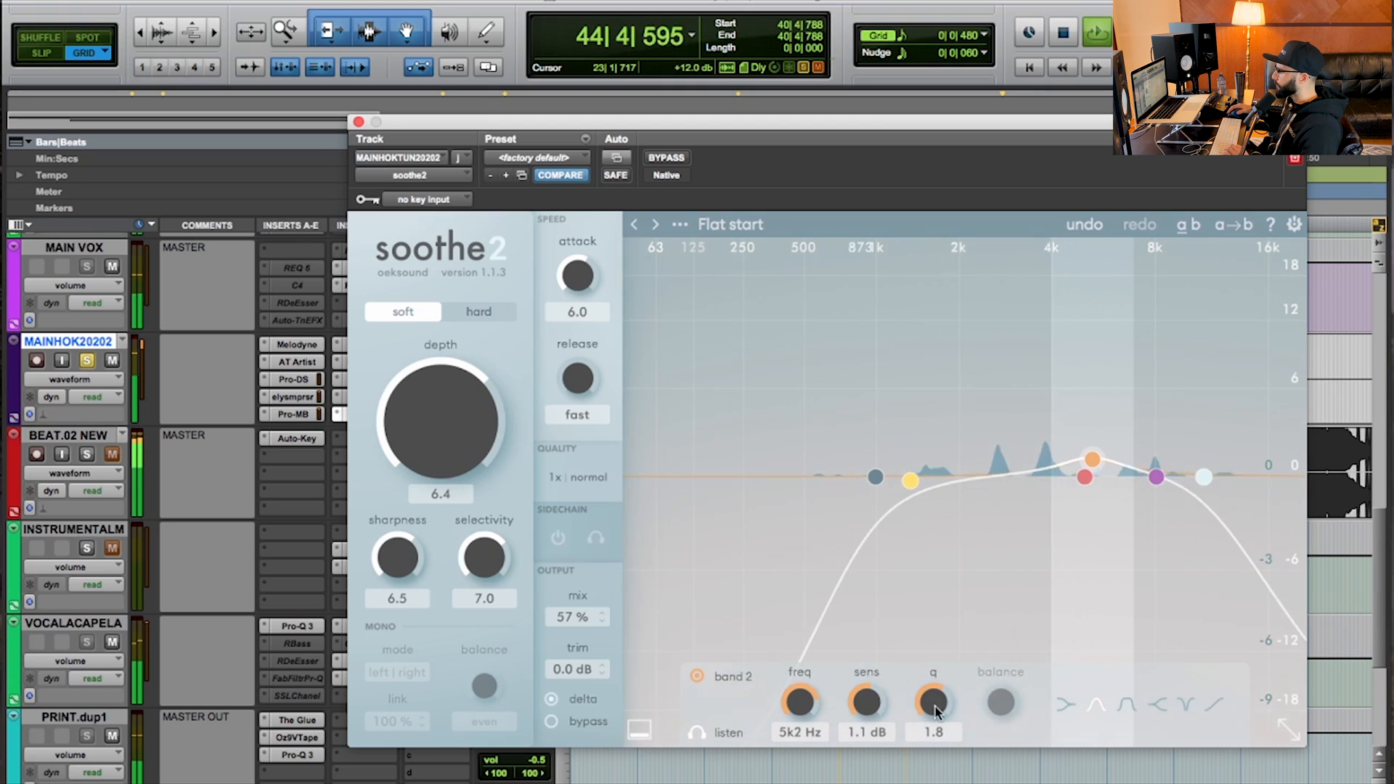
mouse_move(1091, 459)
left_mouse_down()
mouse_move(1115, 458)
mouse_move(1046, 460)
mouse_move(1103, 462)
left_mouse_up()
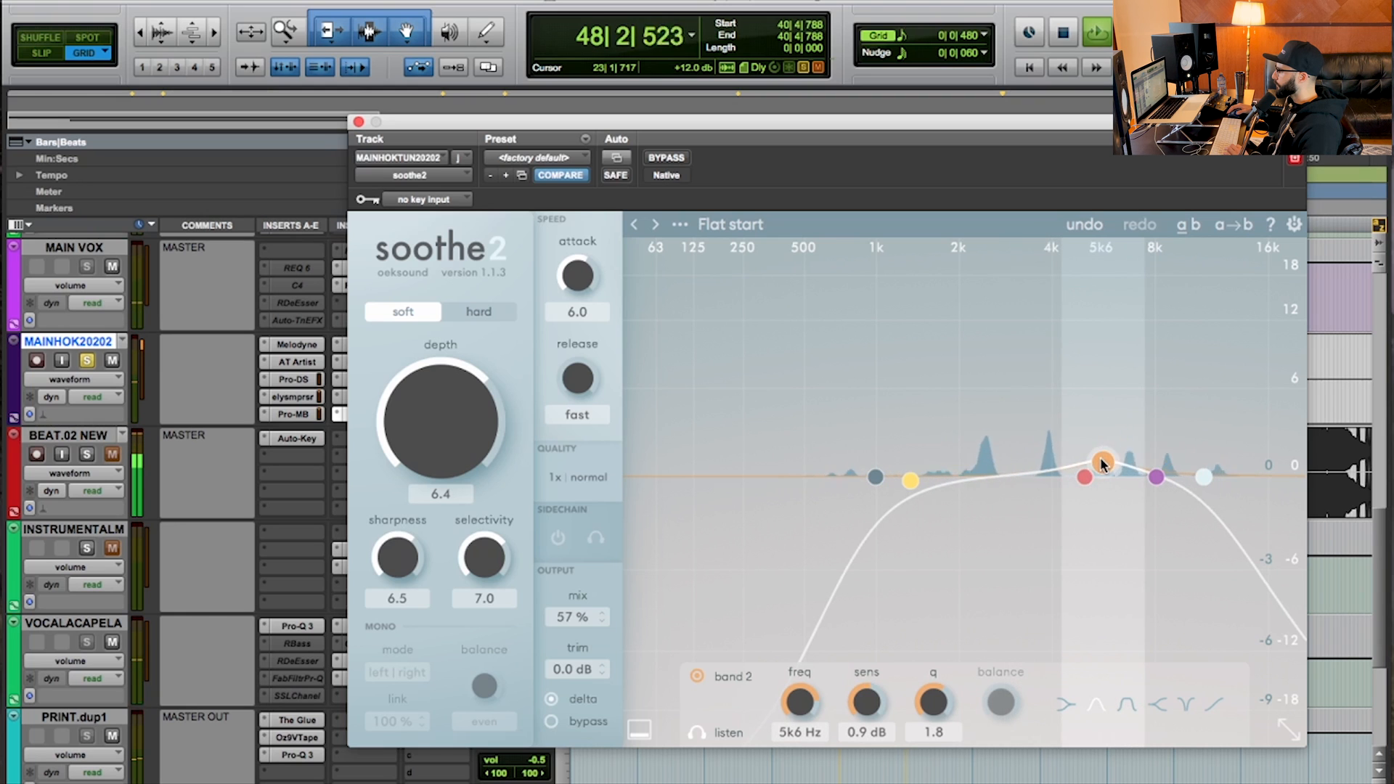
left_click_drag(867, 704, 868, 701)
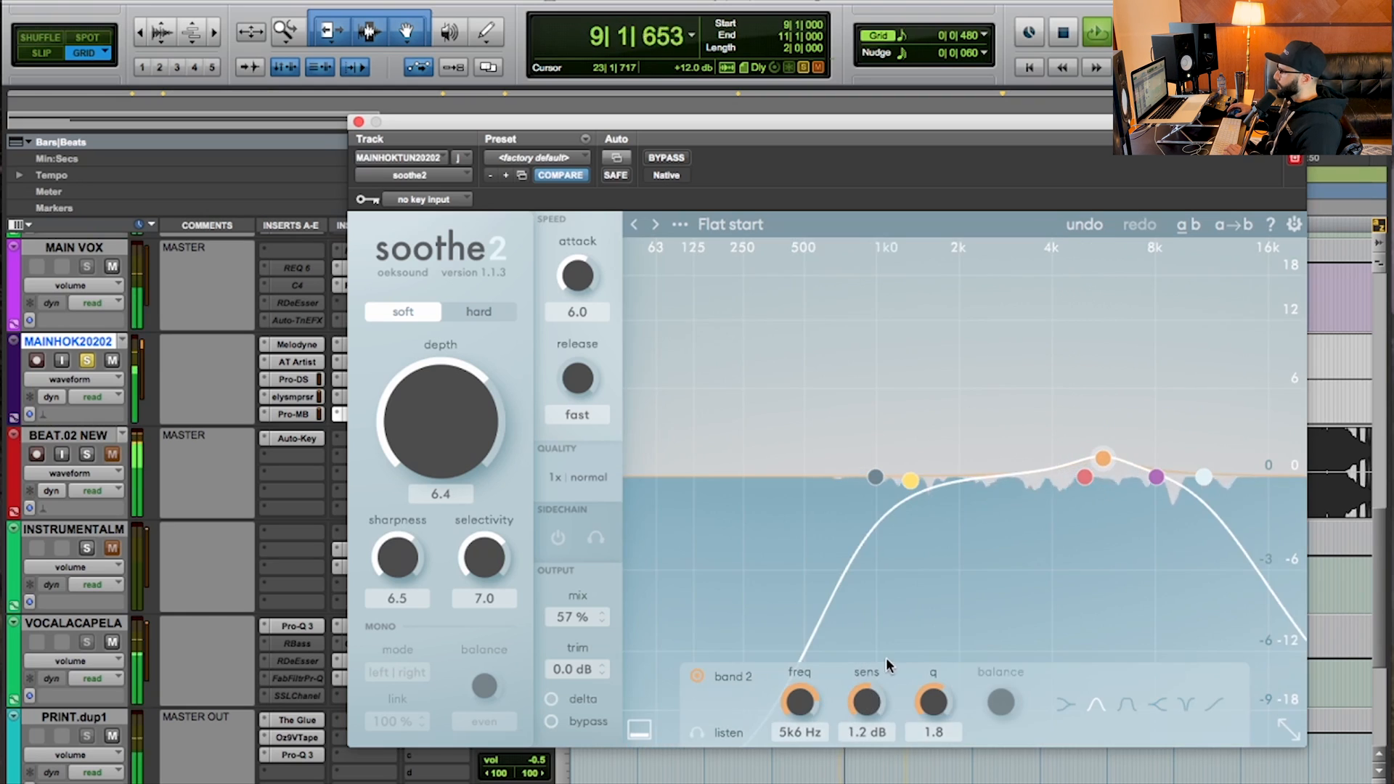
Compare the hook with the whole plug-in bypassed and active, leave it active and stop playback.
left_click(668, 159)
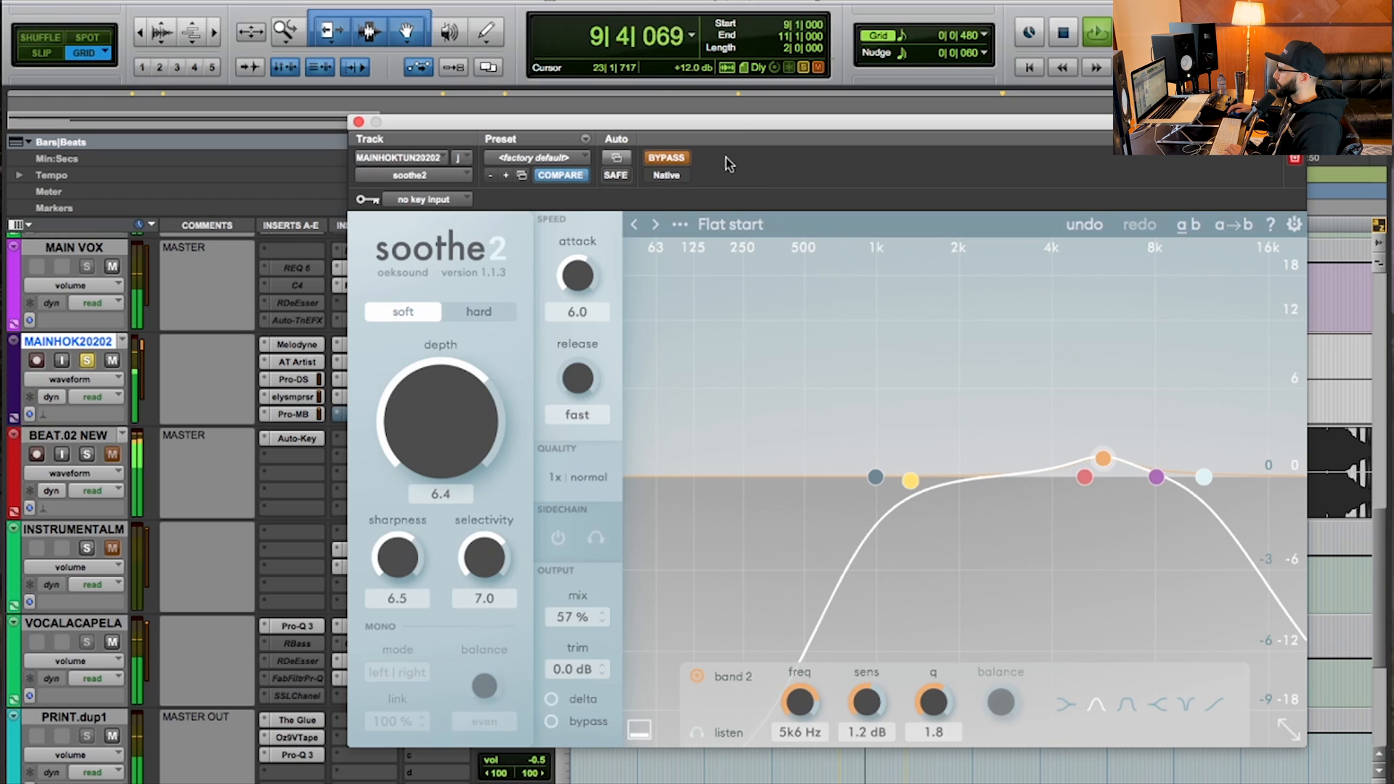
left_click(666, 158)
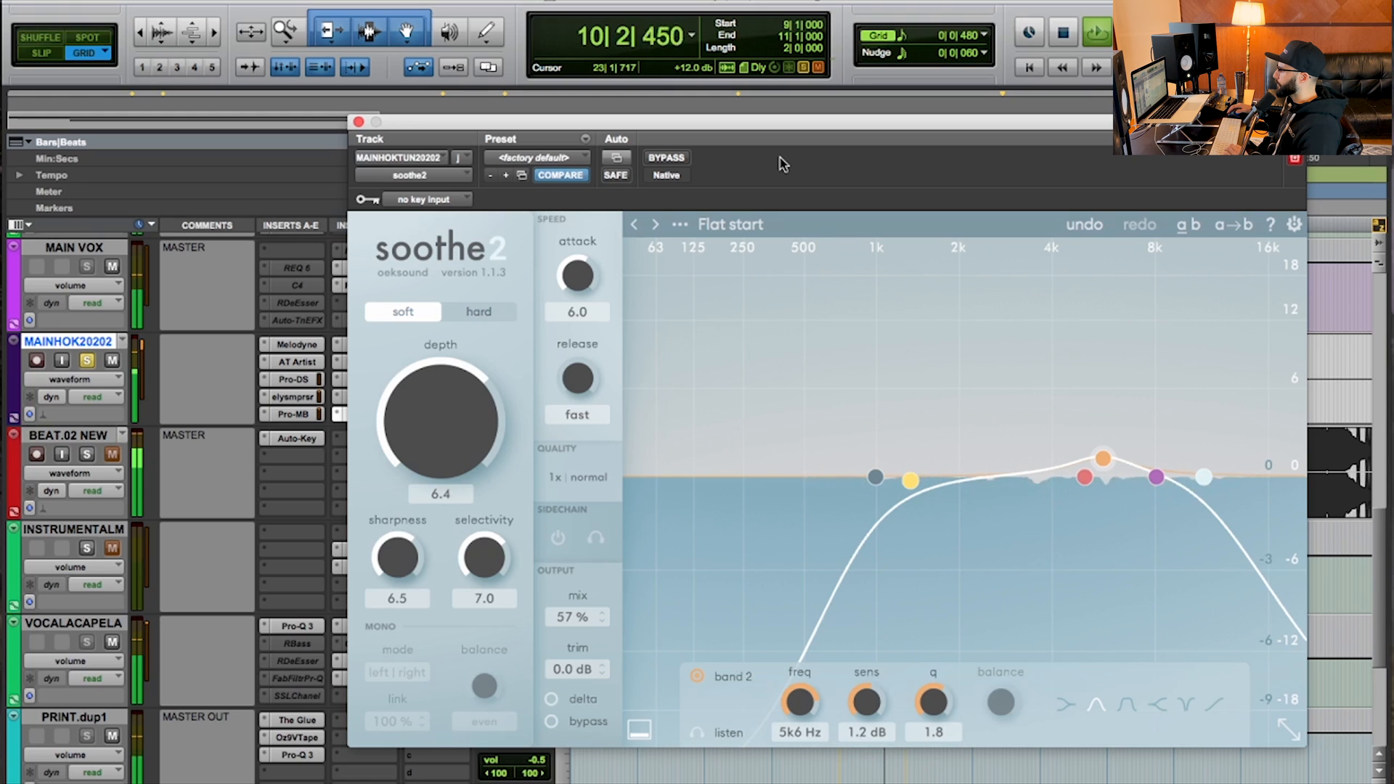
left_click(665, 158)
key("space")
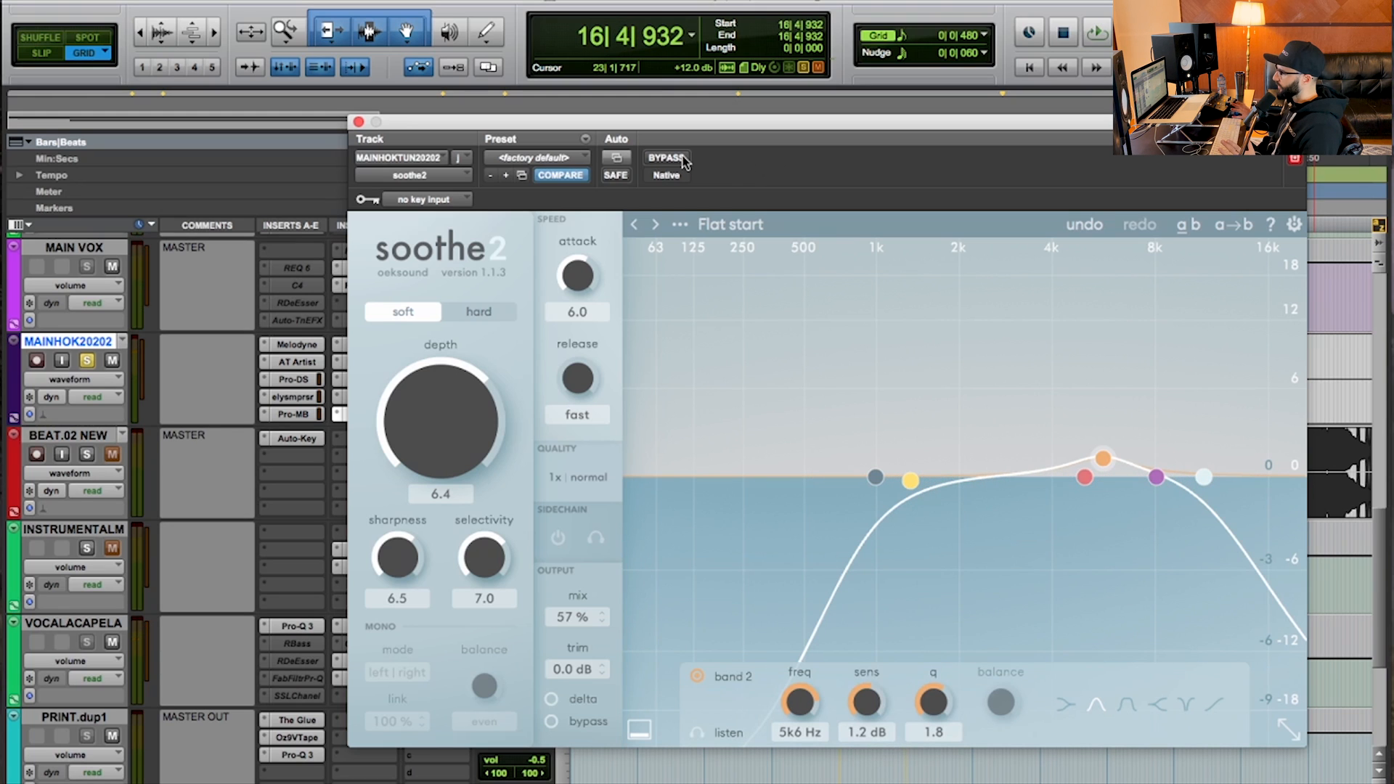